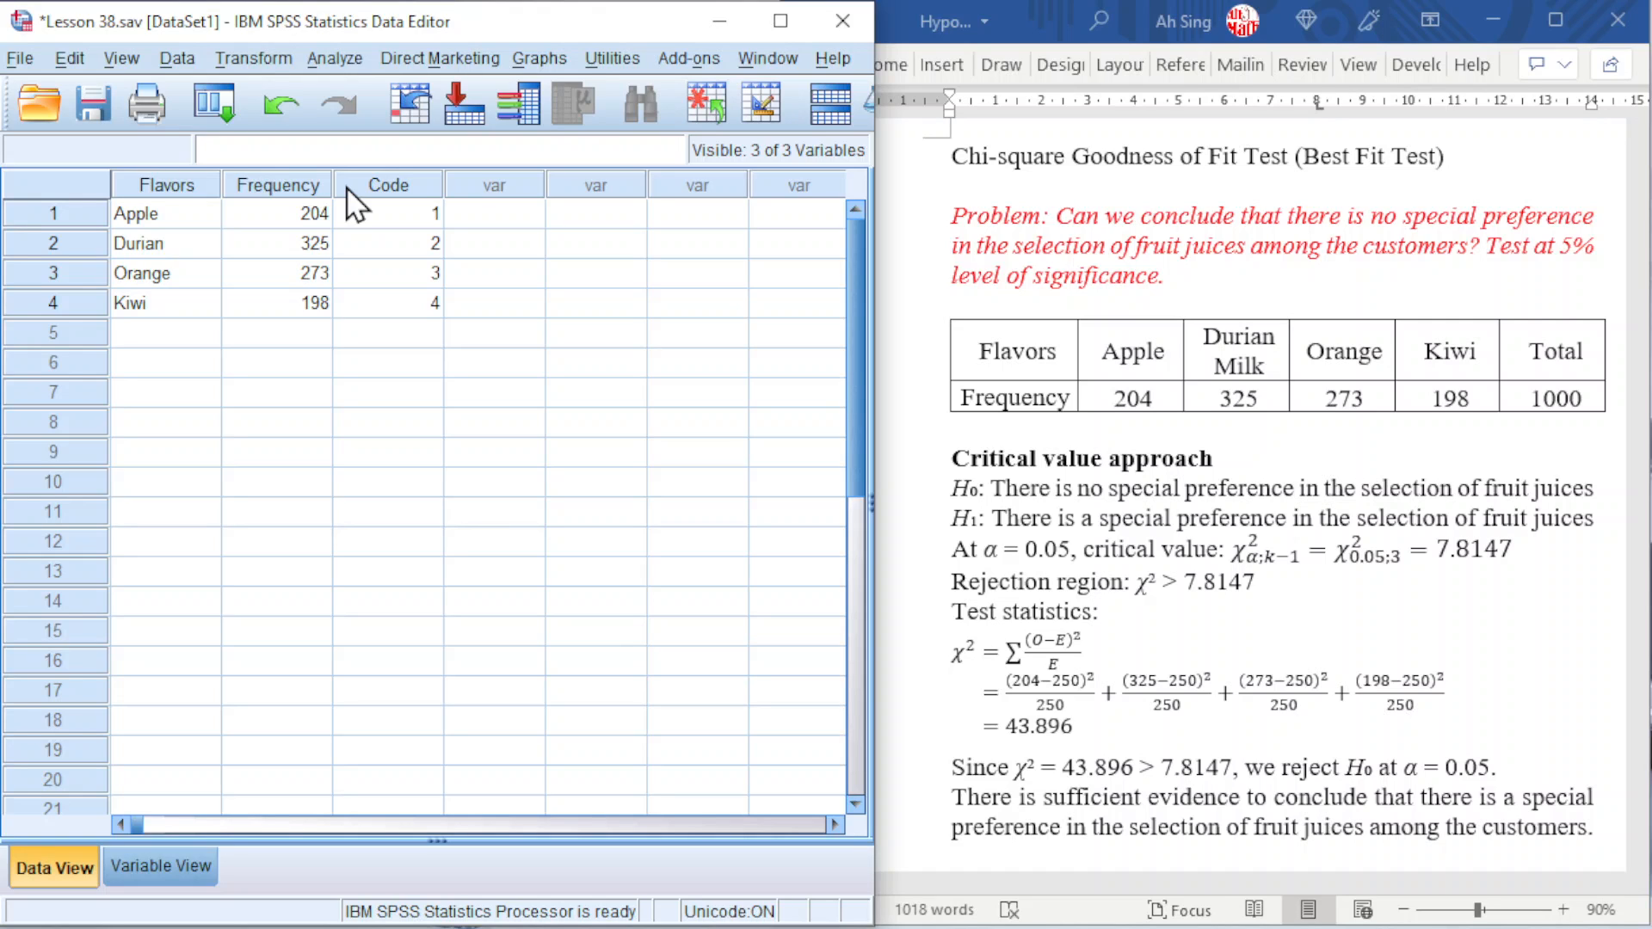
Weight the cases by the Frequency variable and return to the data.
click(181, 58)
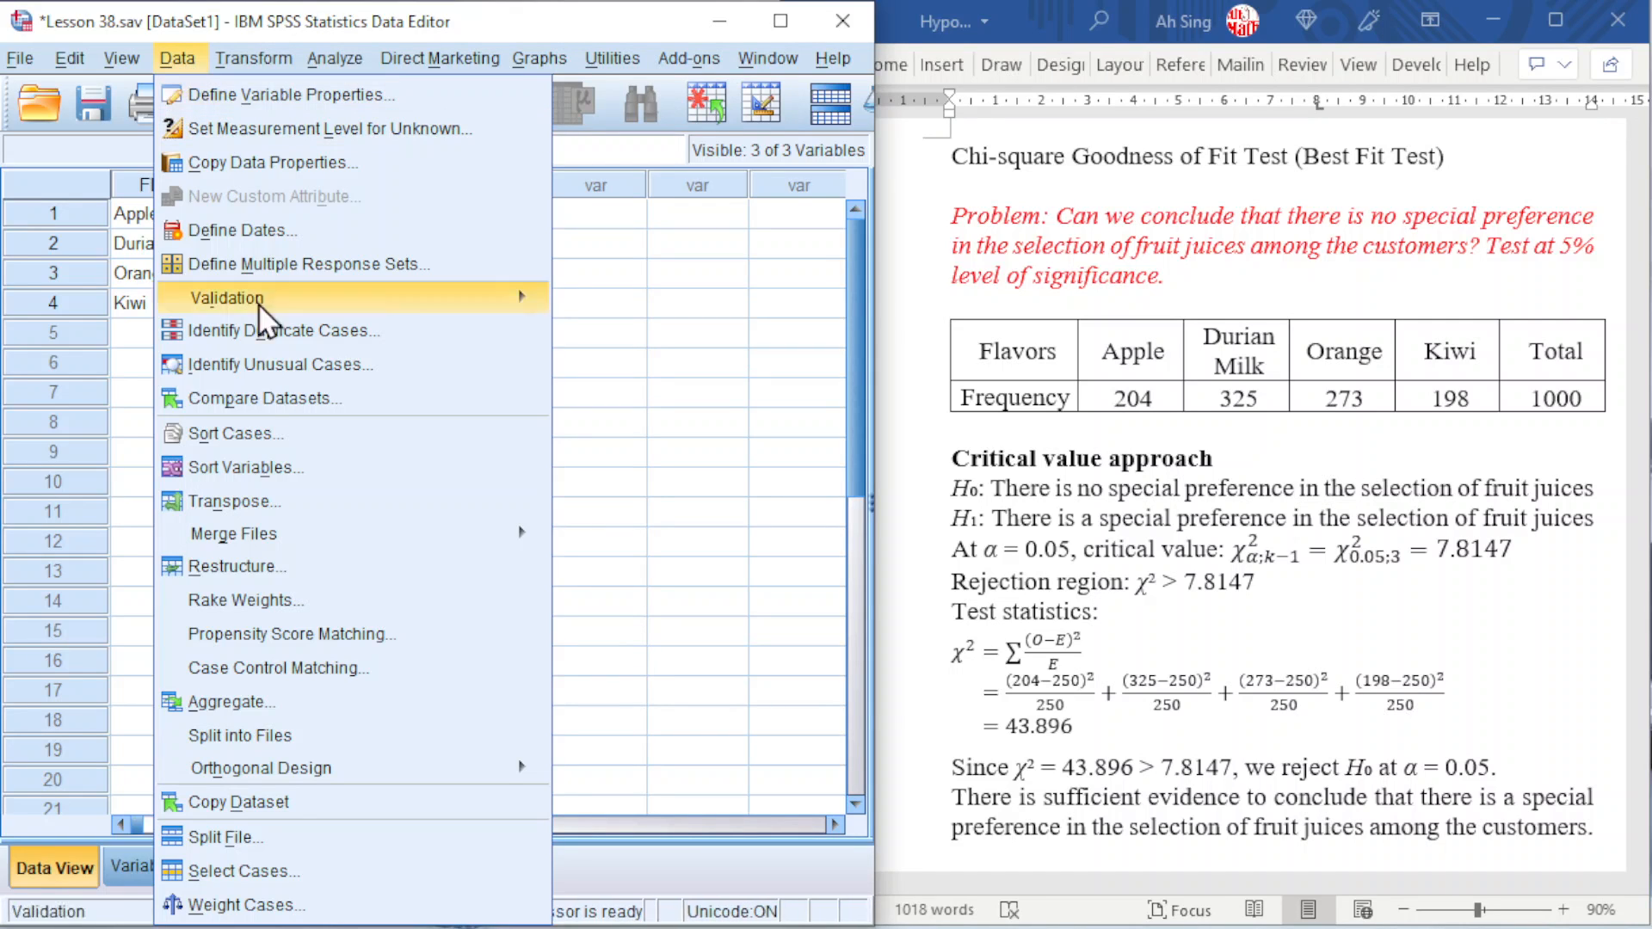
click(236, 904)
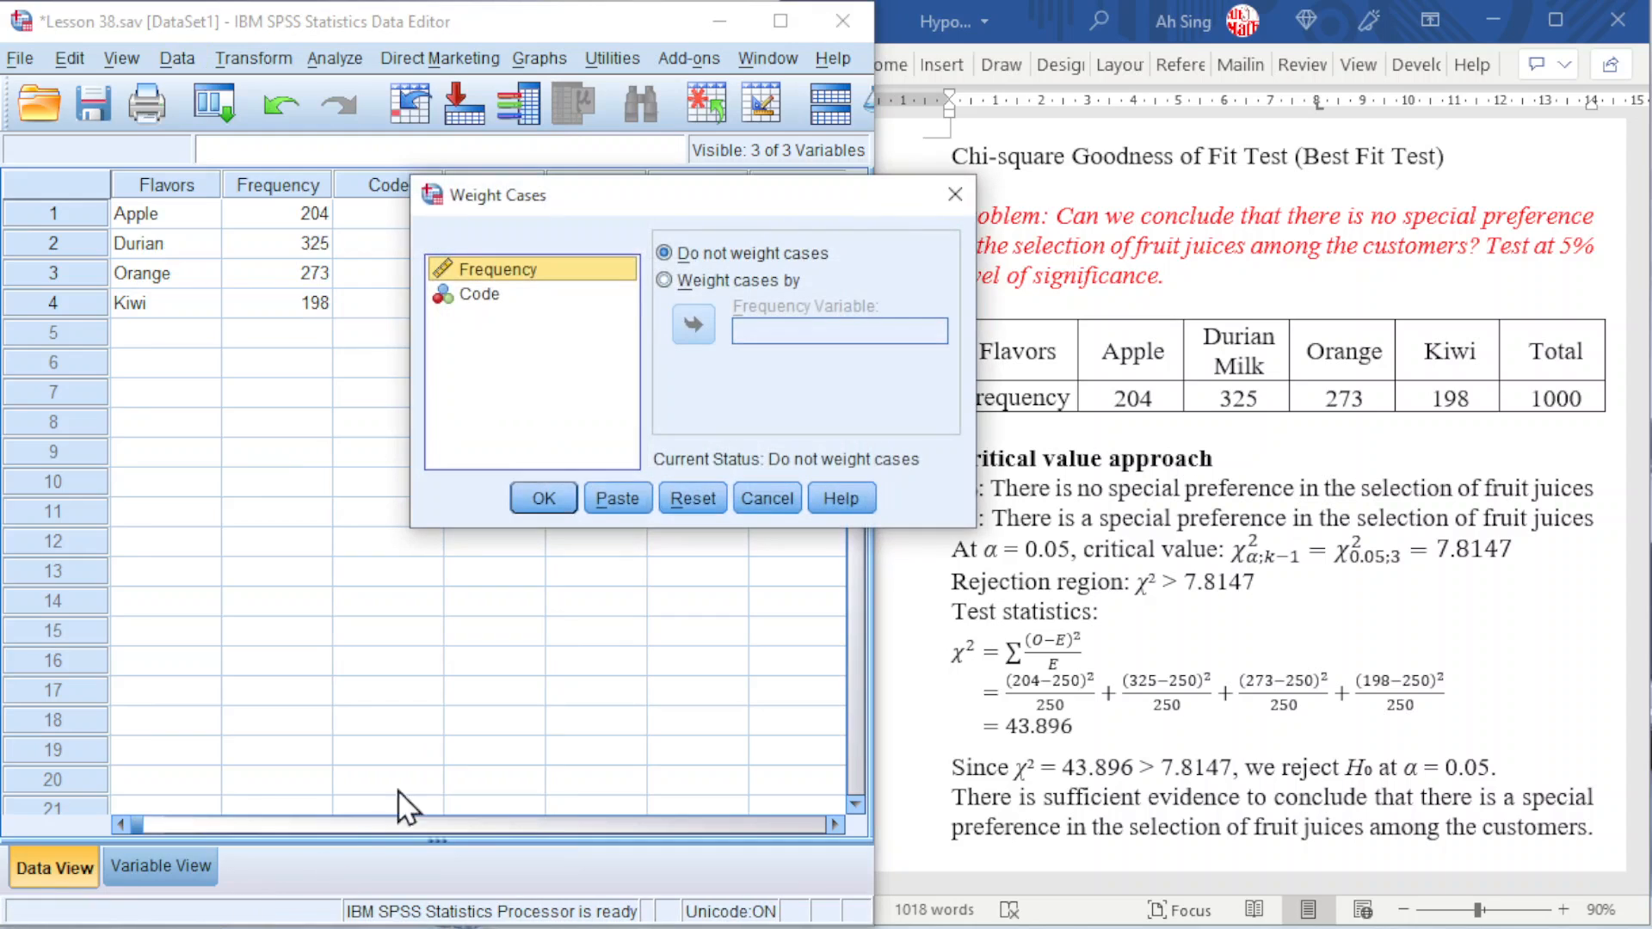
click(690, 274)
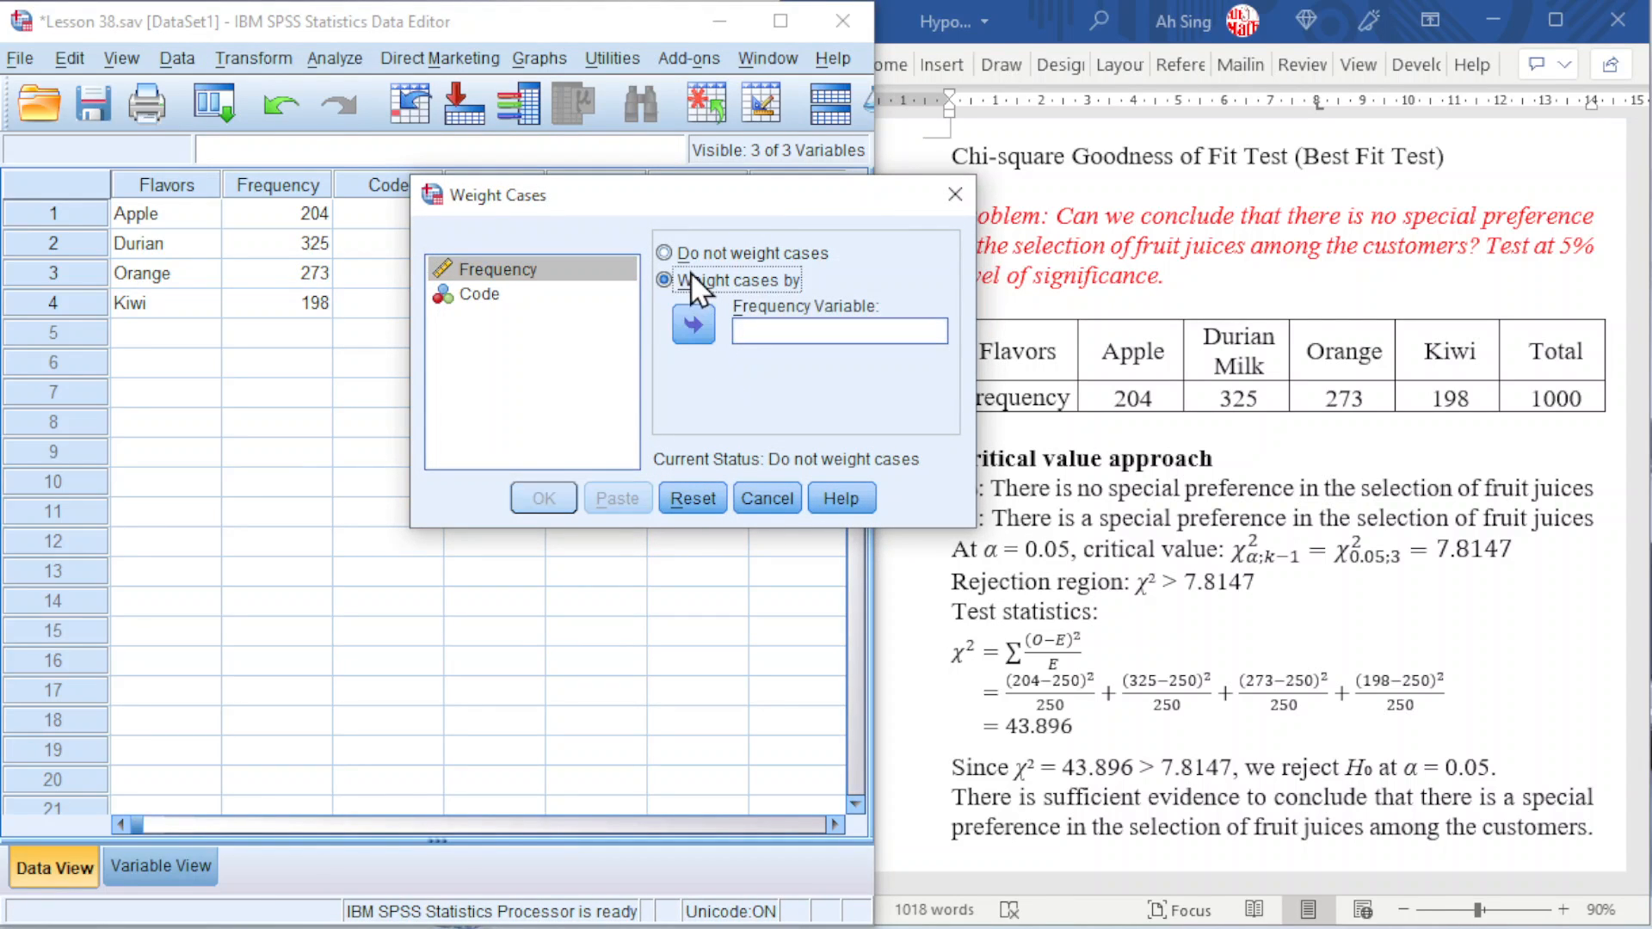
click(545, 272)
click(691, 327)
click(534, 492)
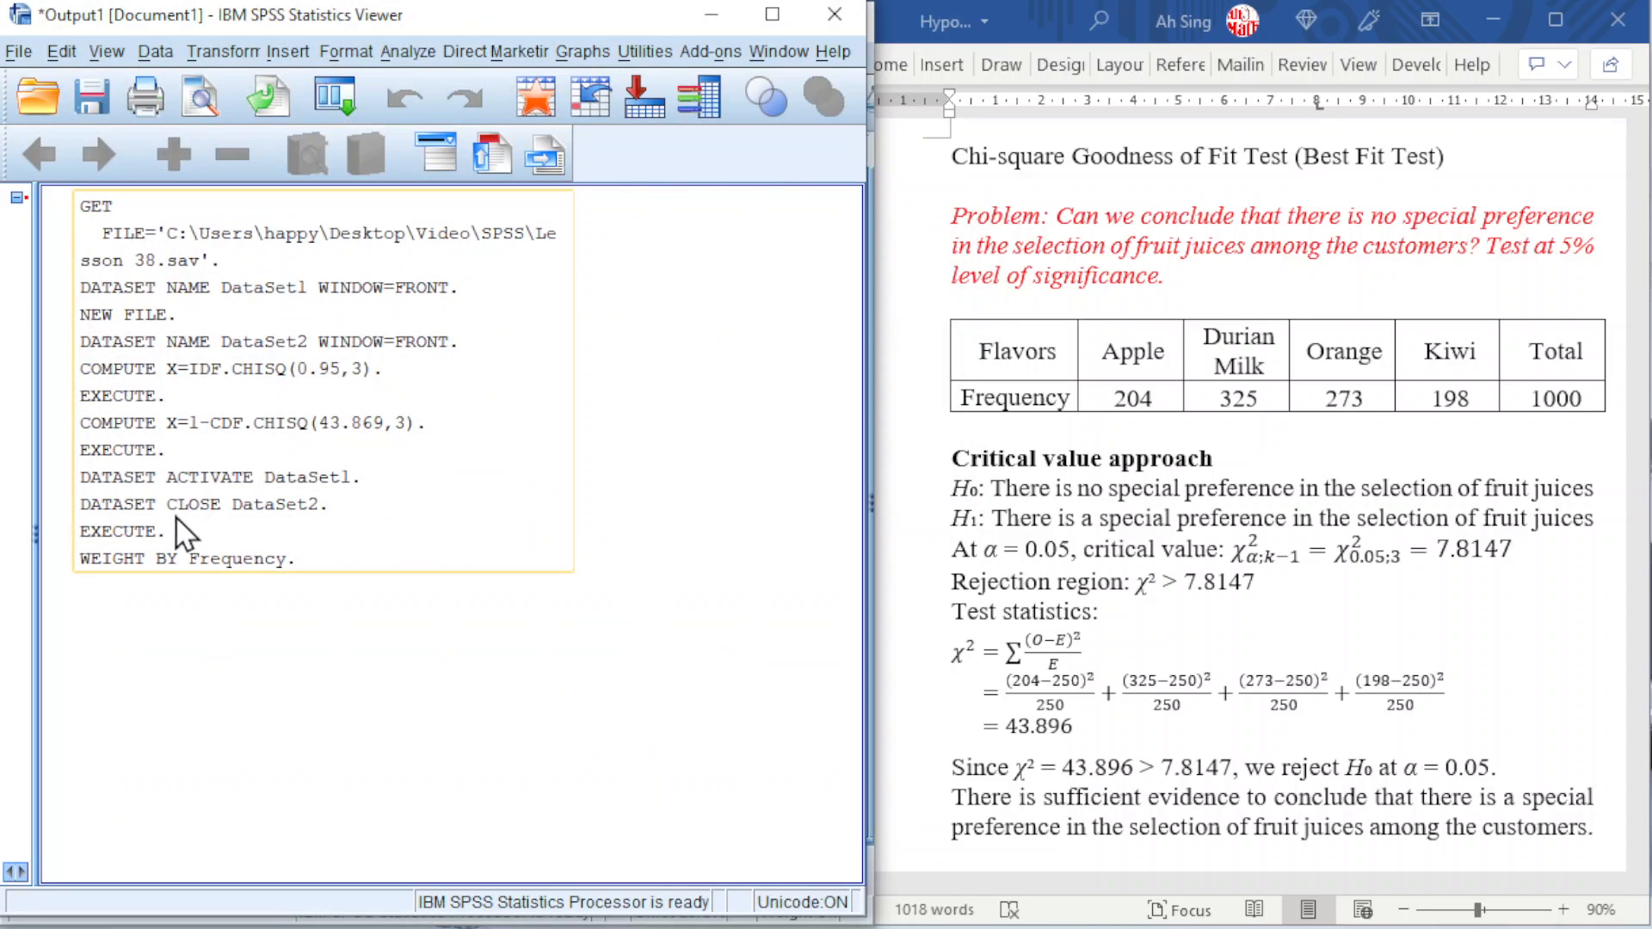
click(718, 24)
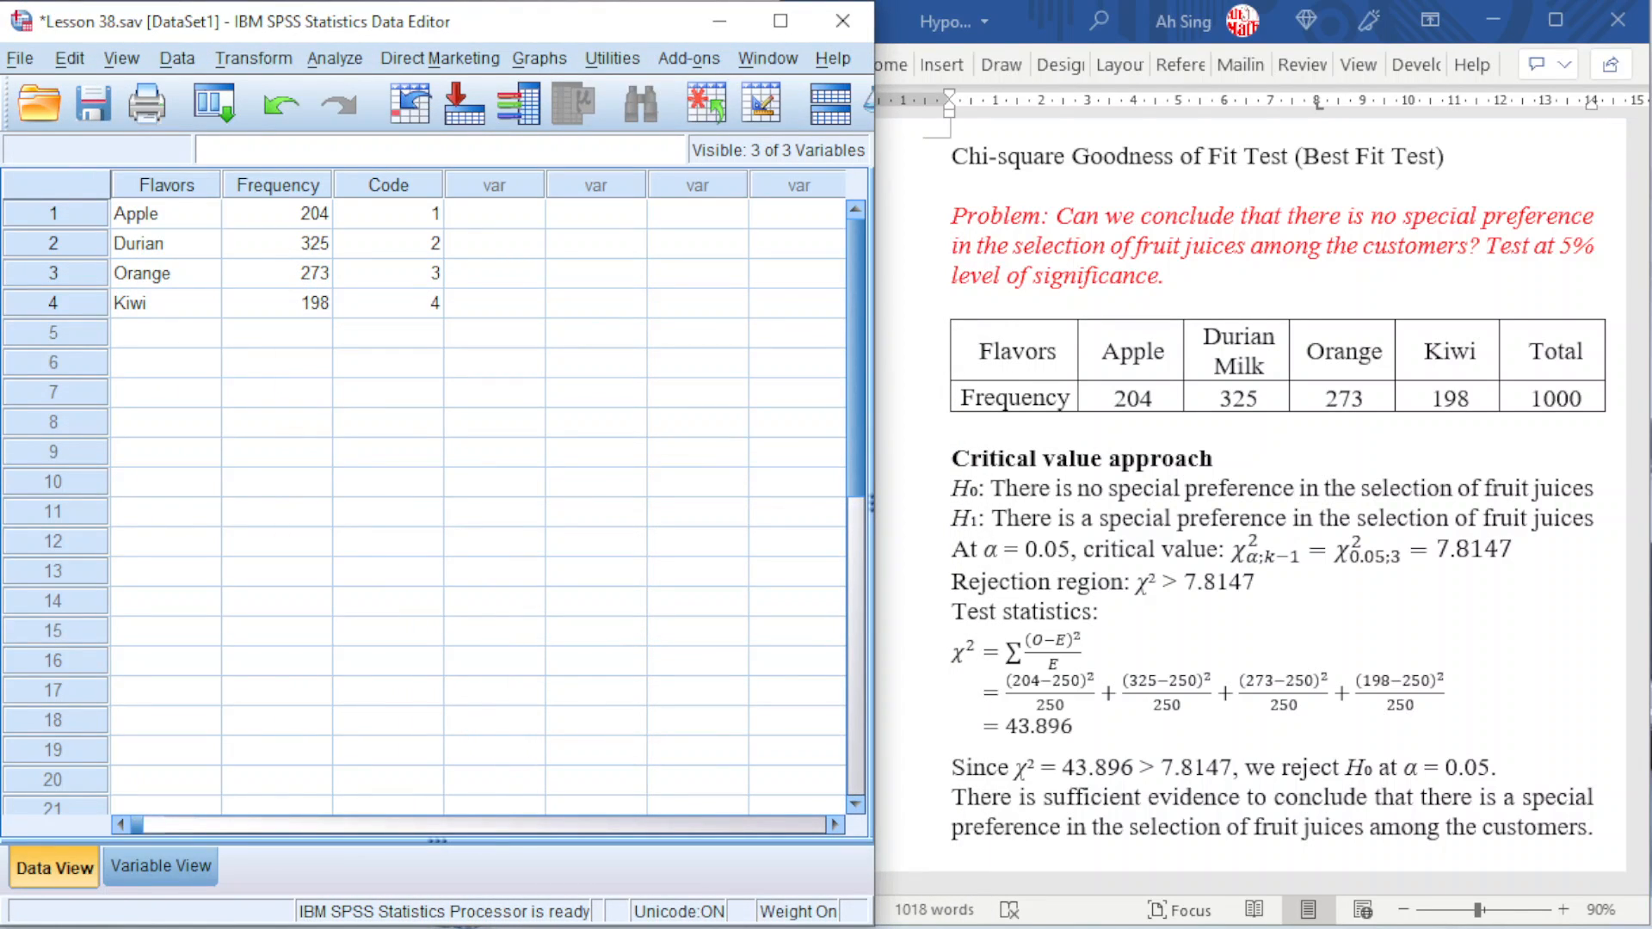
Set up a one-sample nonparametric test with Flavors as the only test field, removing Code from the test fields.
click(346, 59)
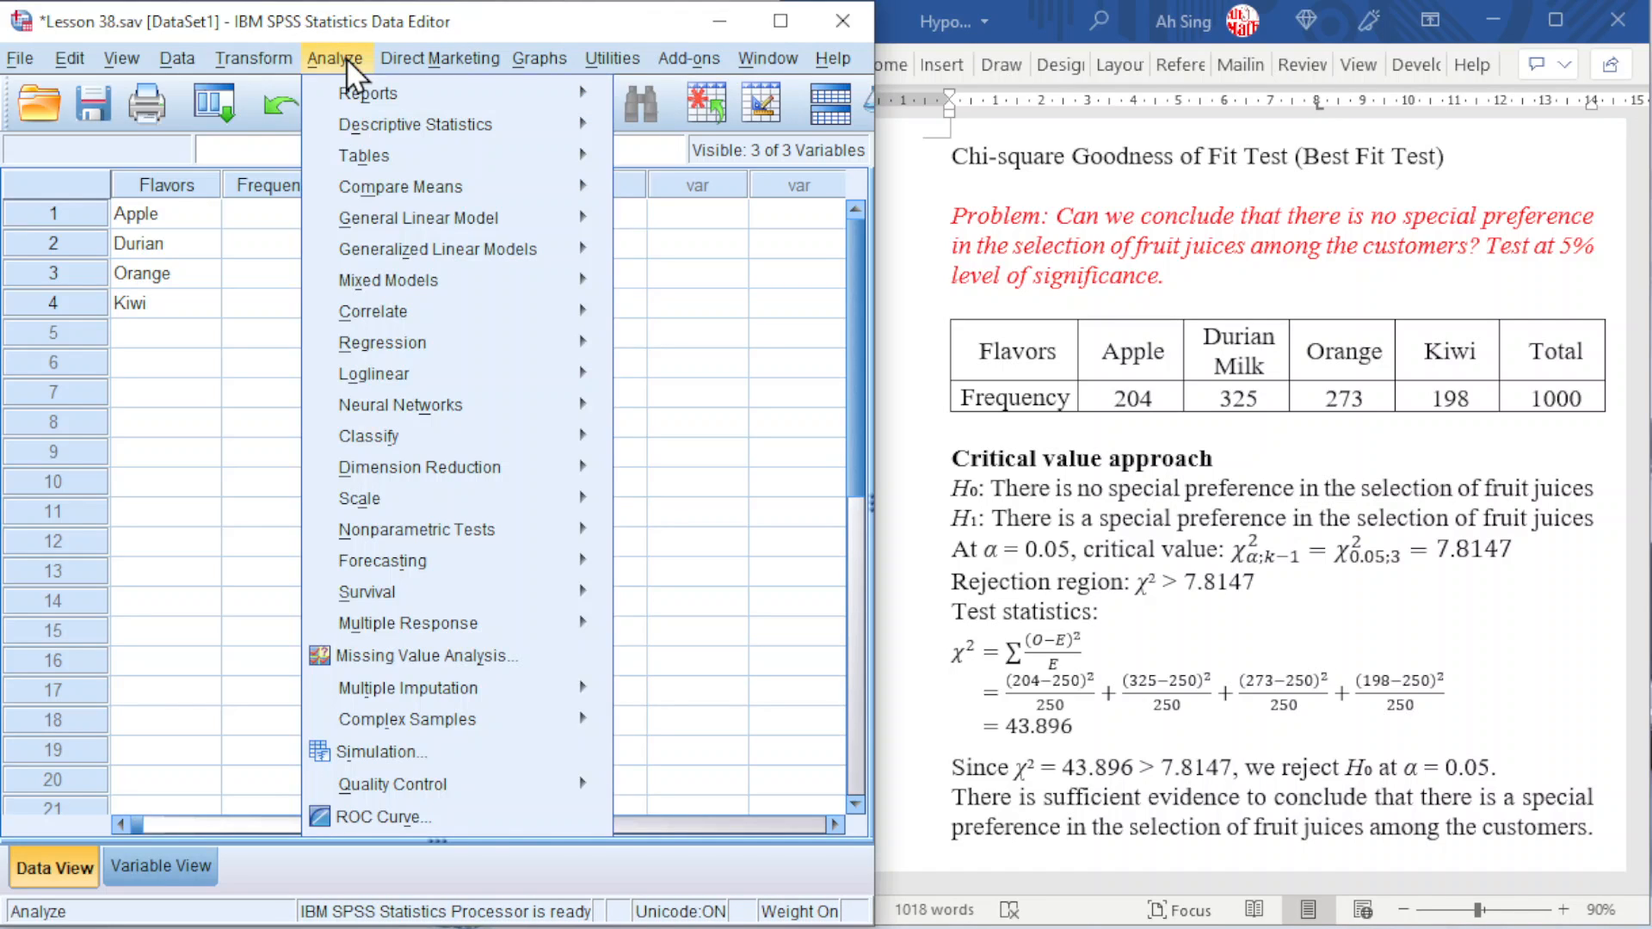
mouse_move(402, 528)
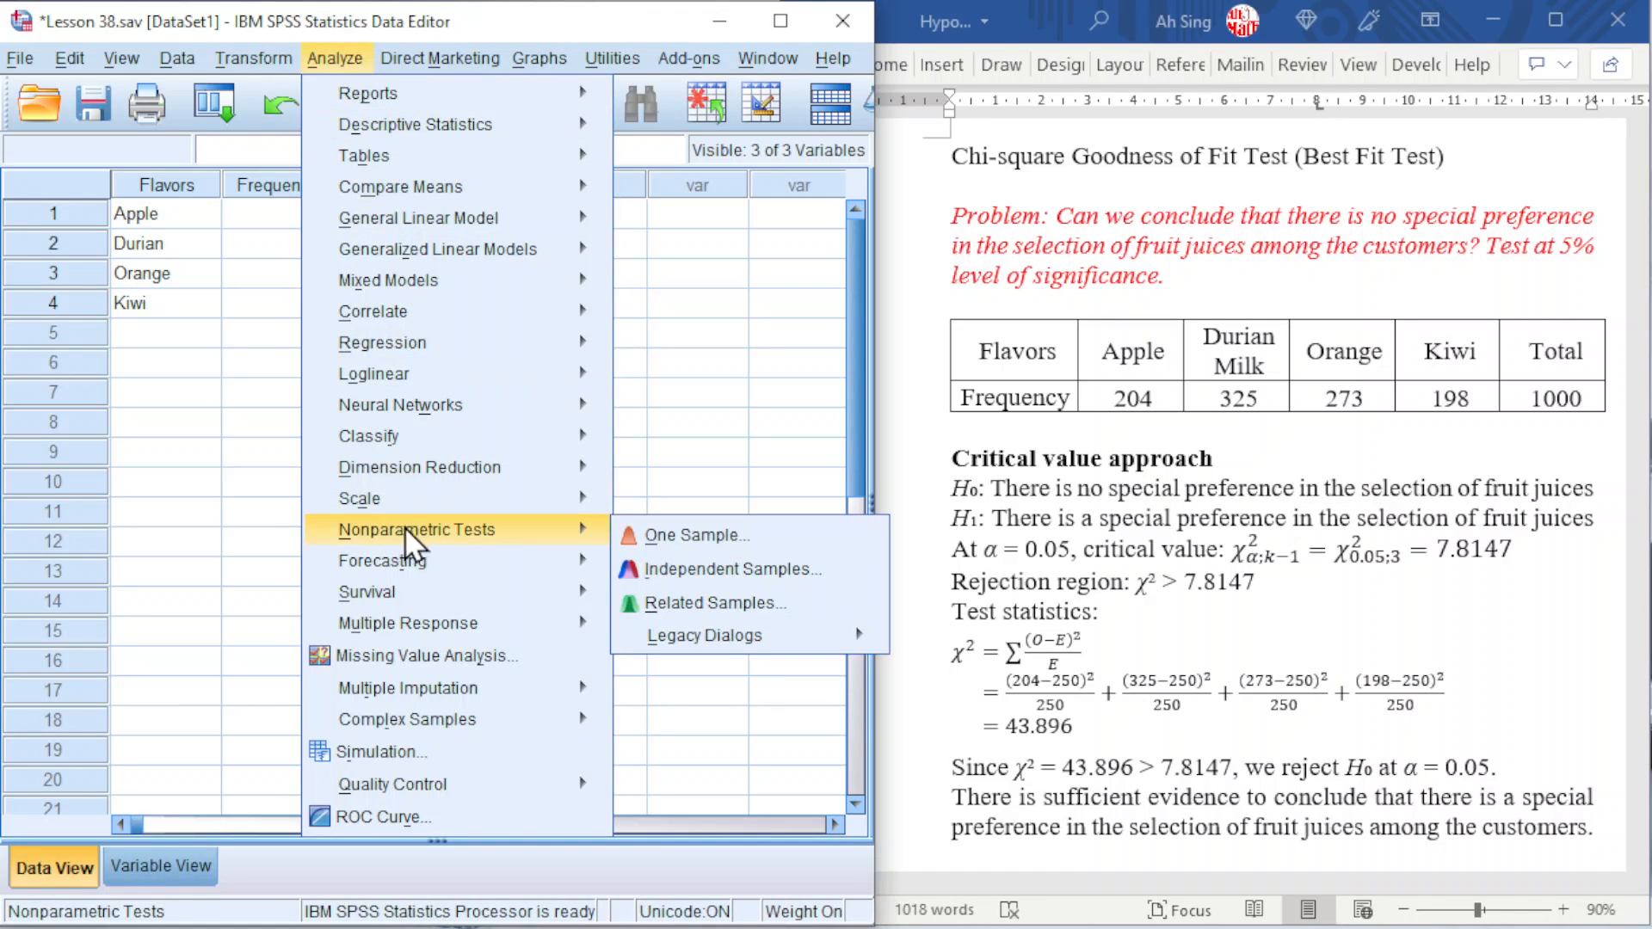
click(680, 541)
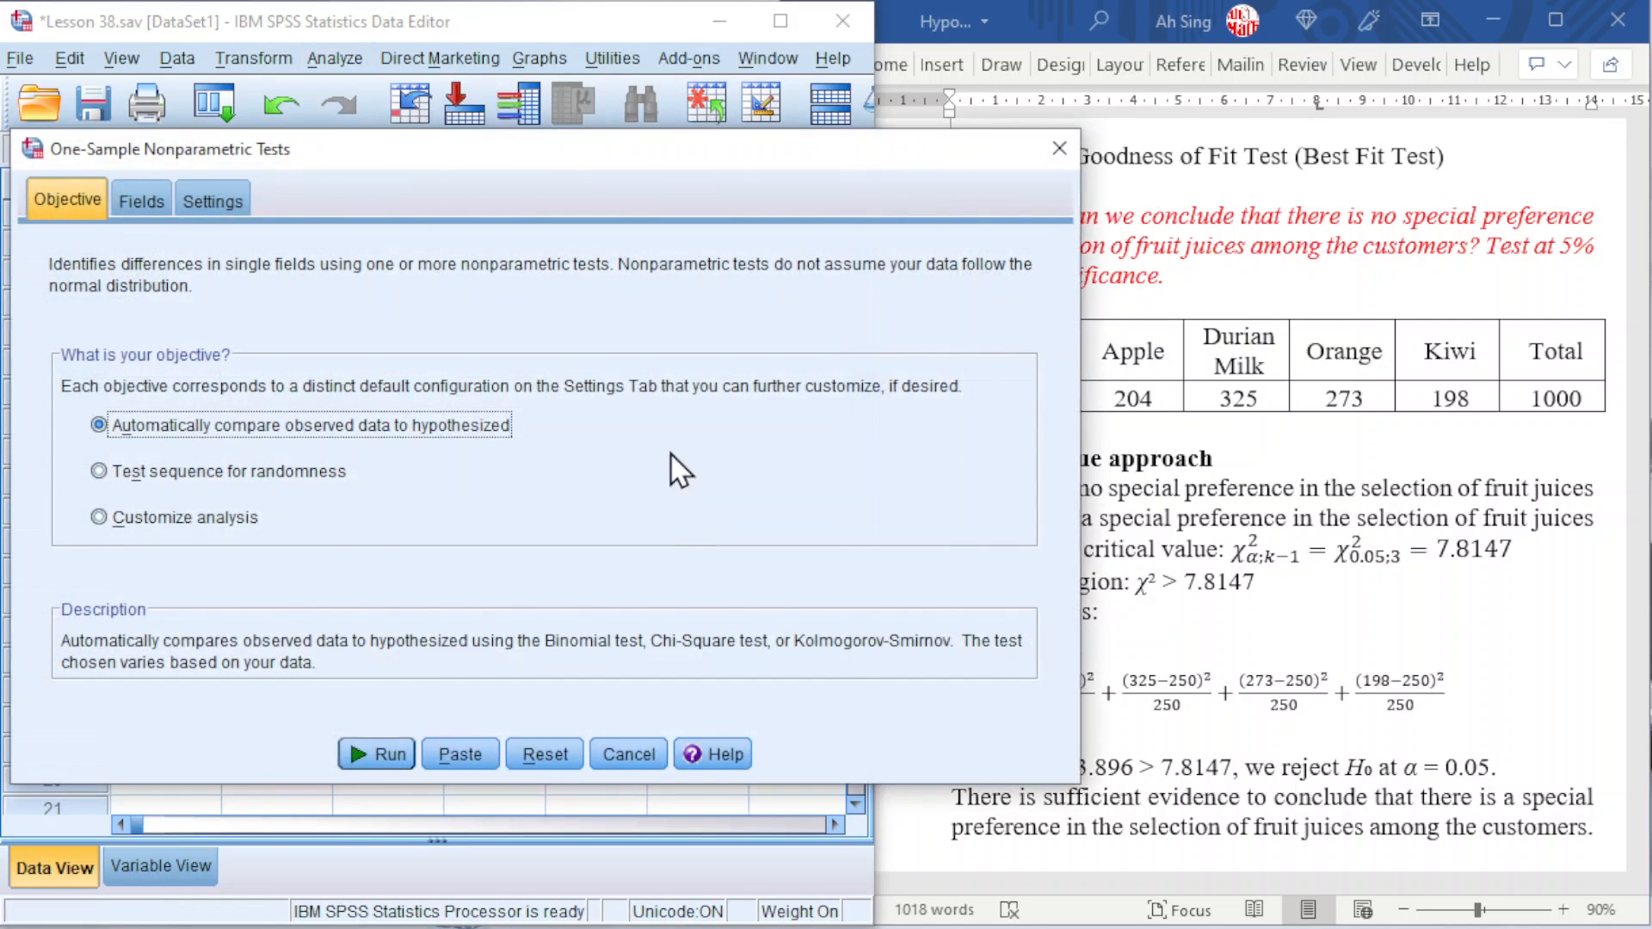
click(142, 200)
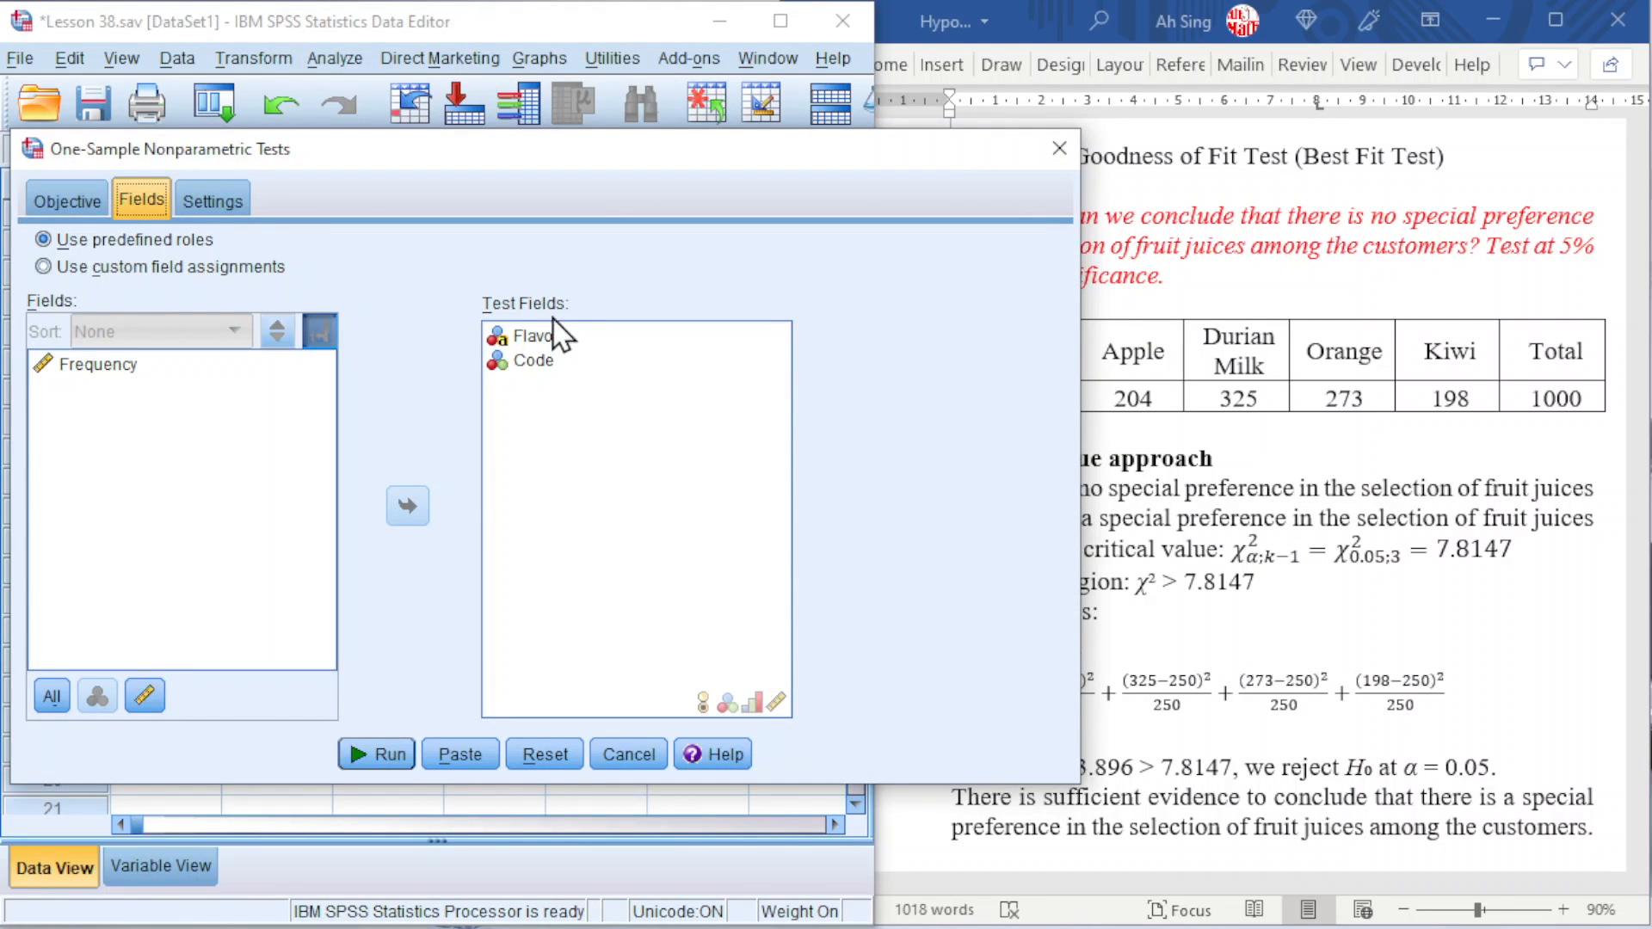
click(544, 374)
click(413, 506)
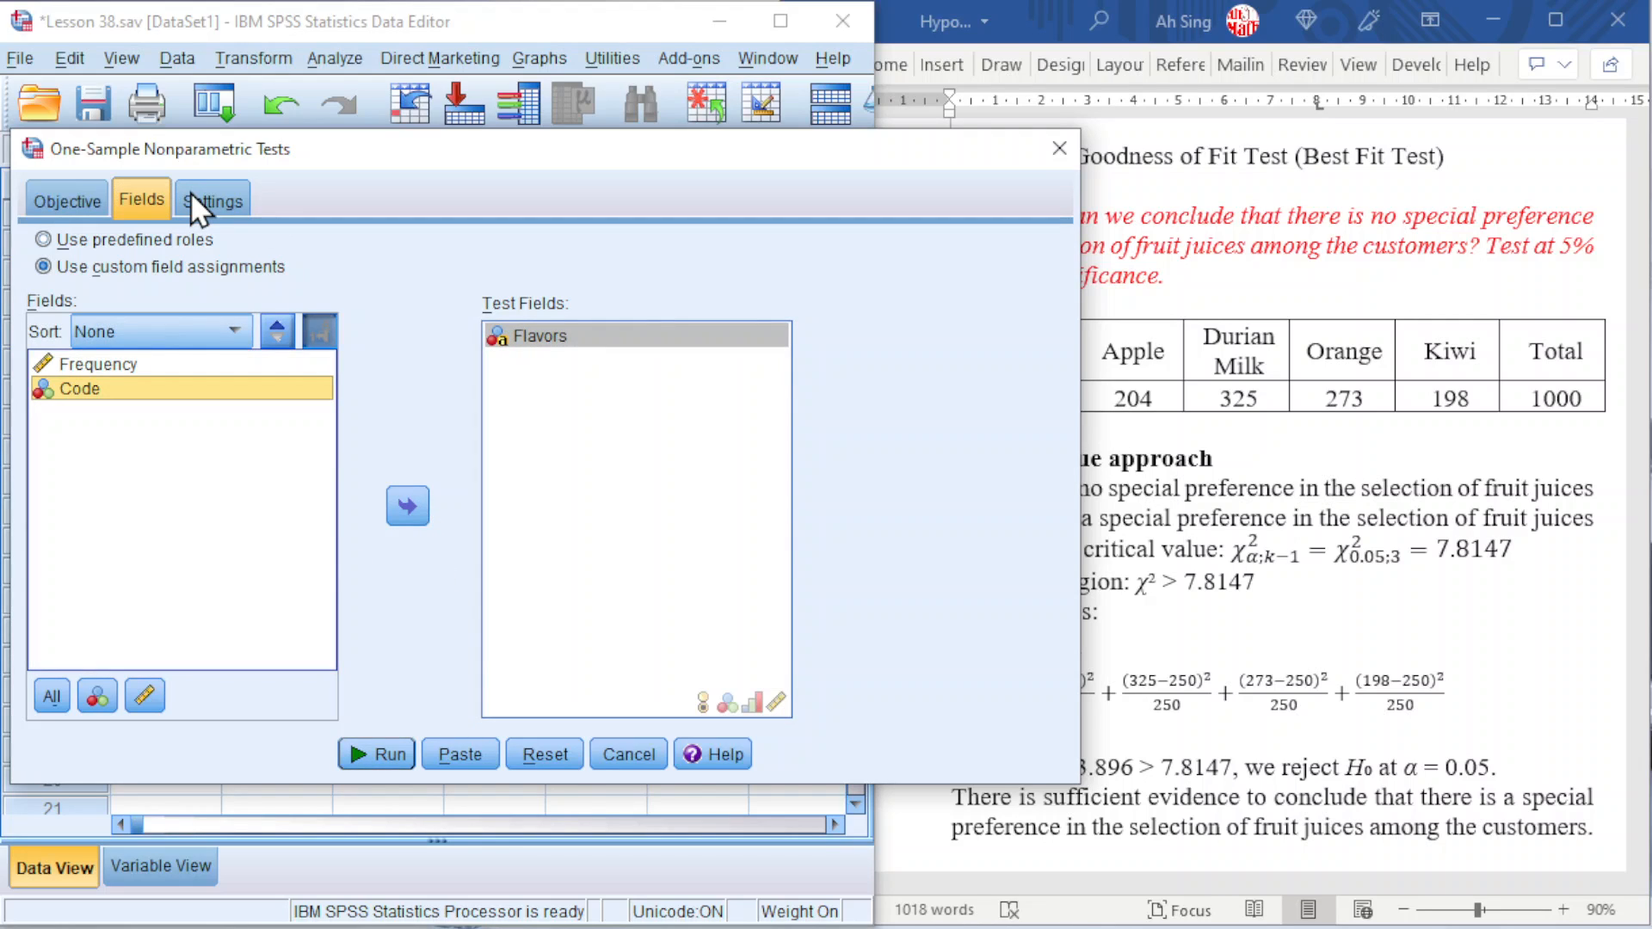
Customize the analysis to the Chi-Square test with equal probability for all categories, check the significance level, and run it.
click(191, 194)
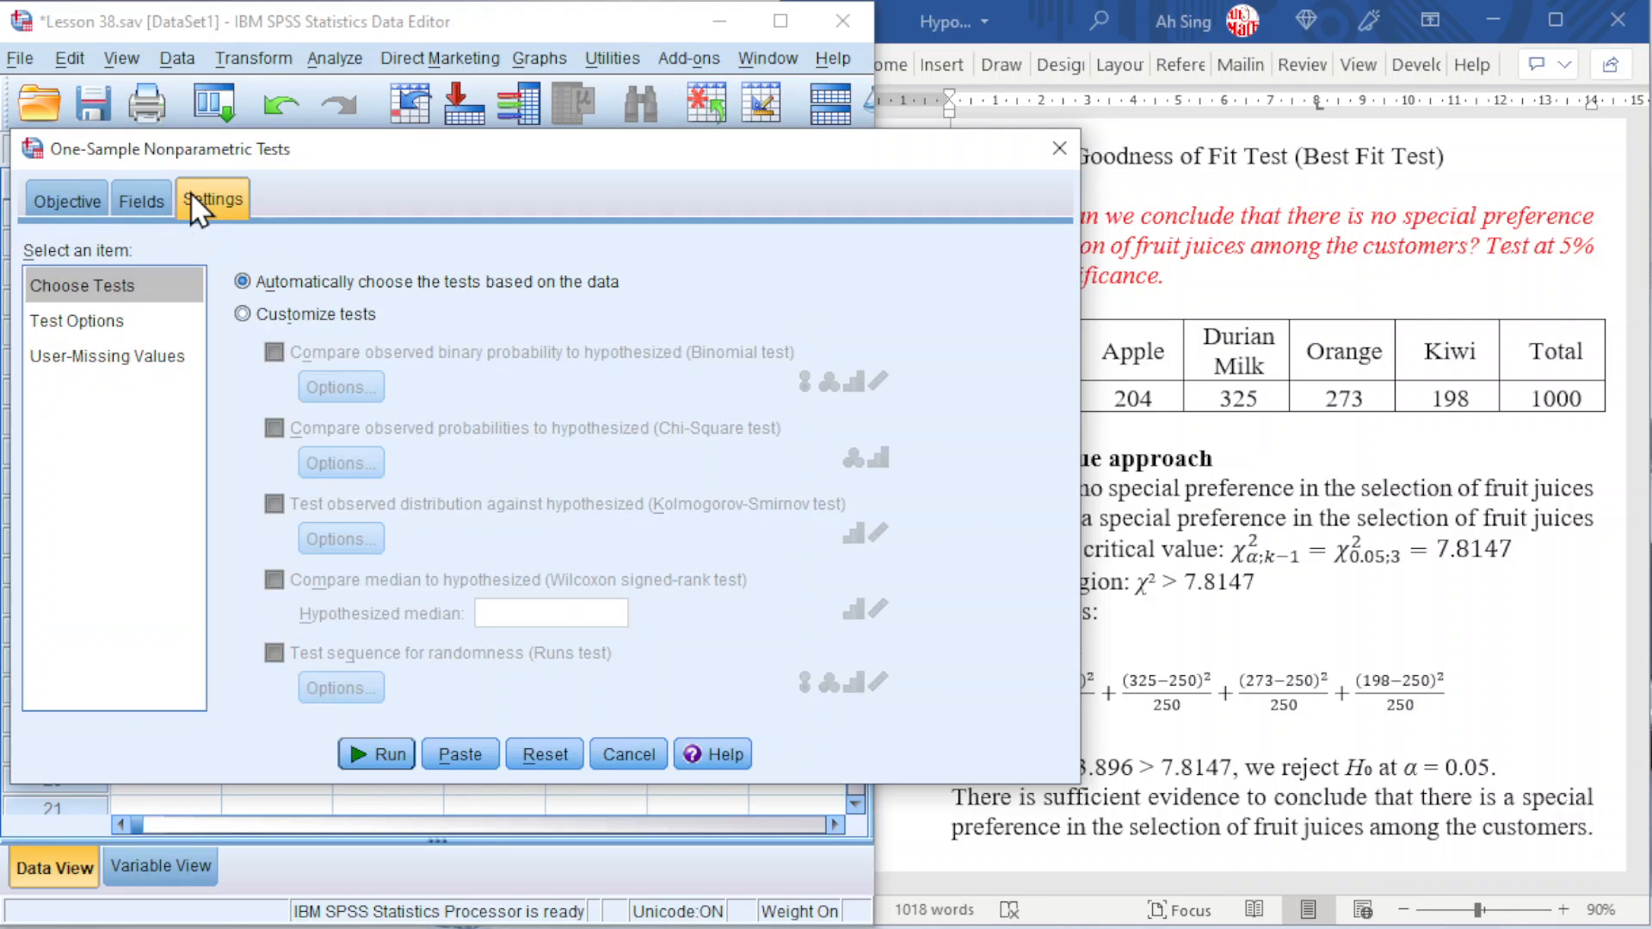
click(242, 315)
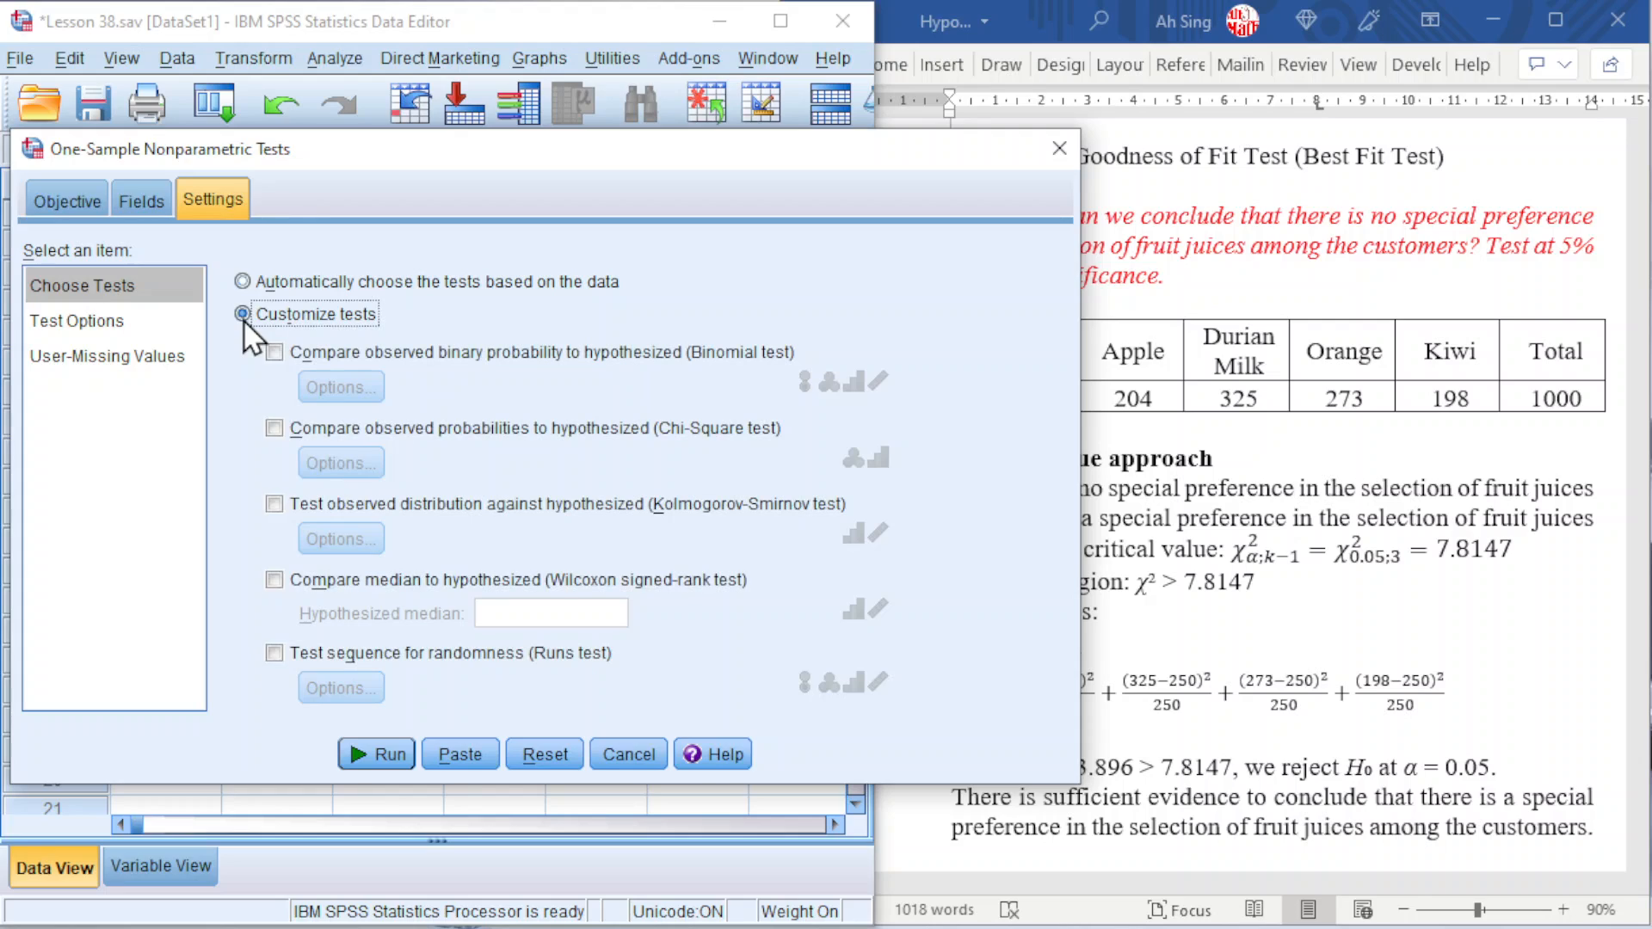
click(273, 430)
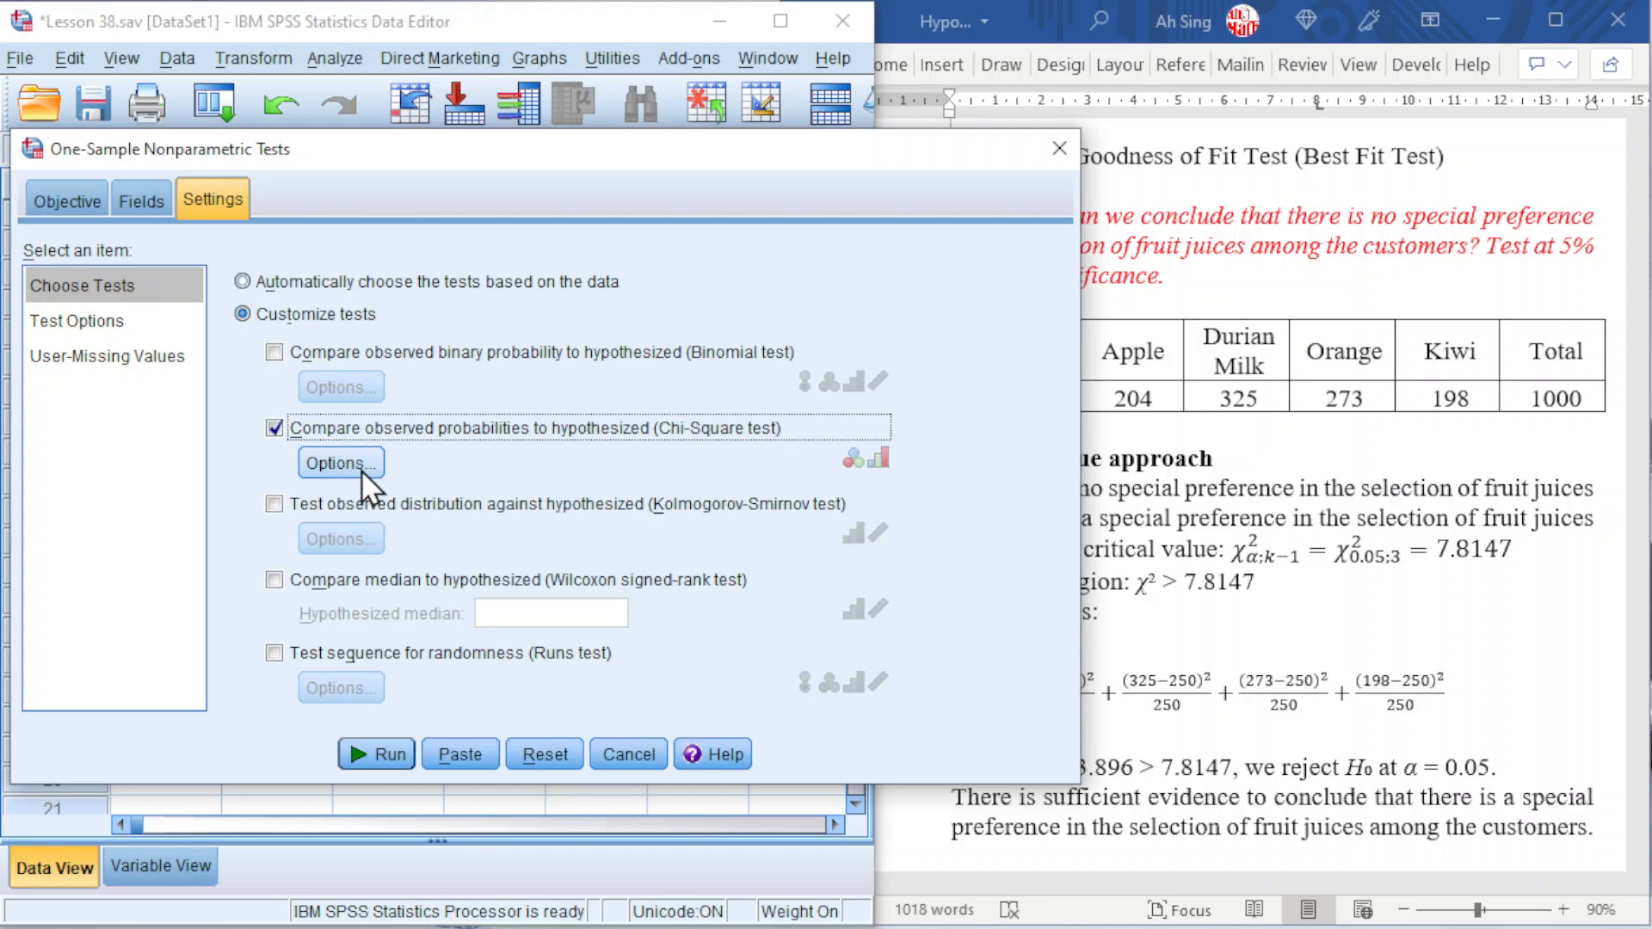
click(360, 470)
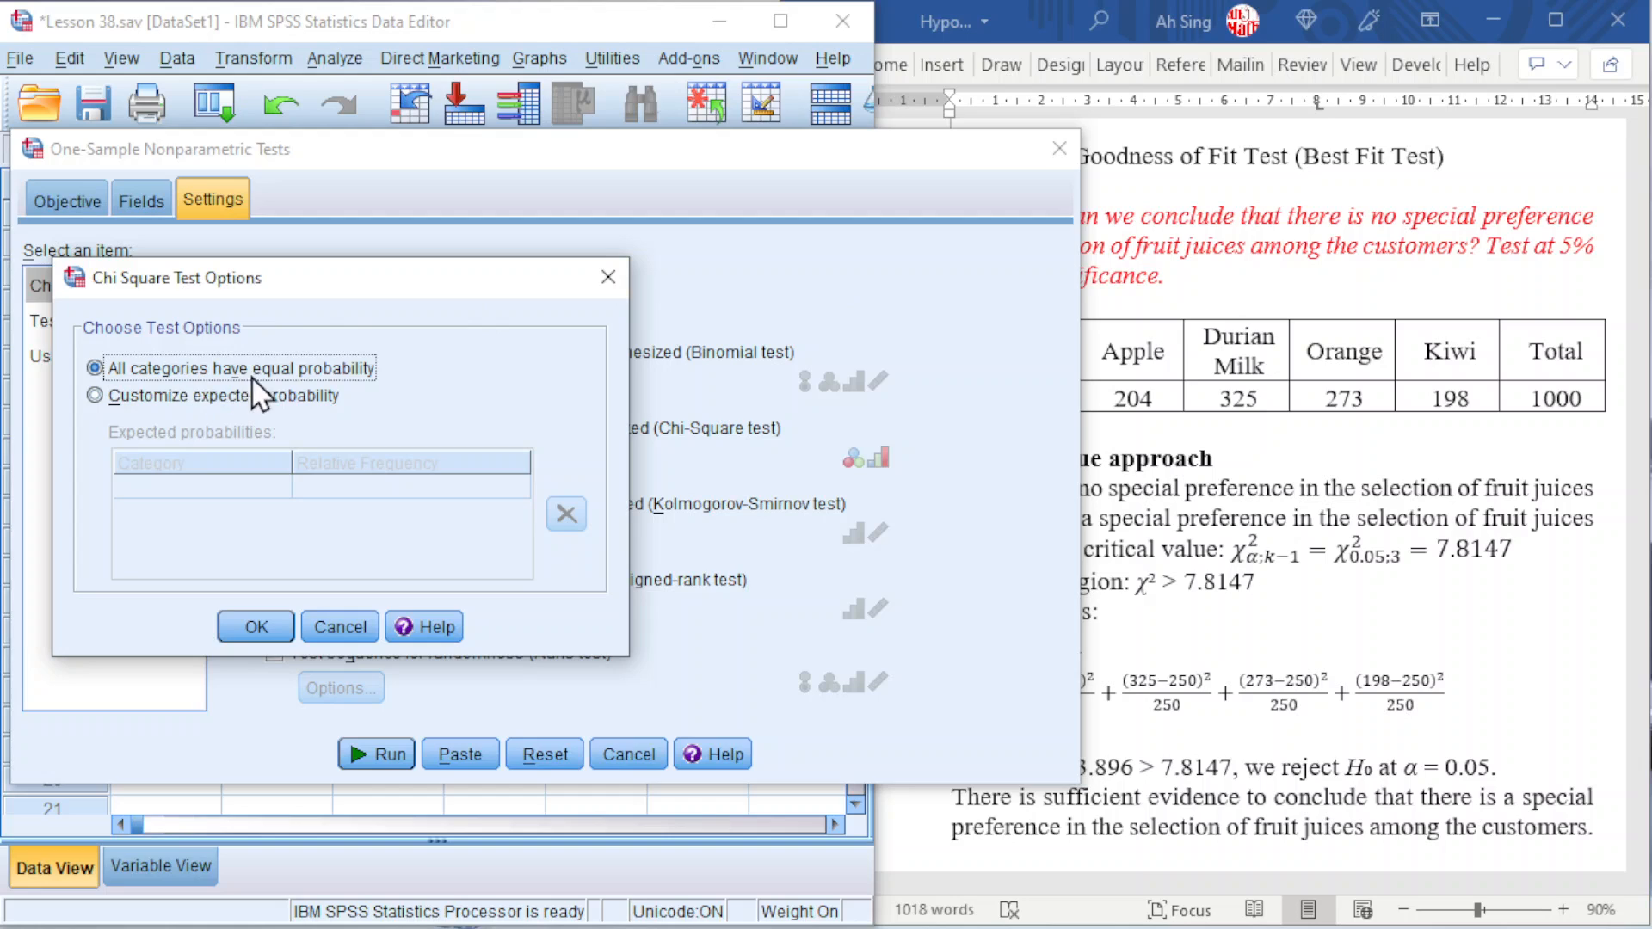
click(258, 629)
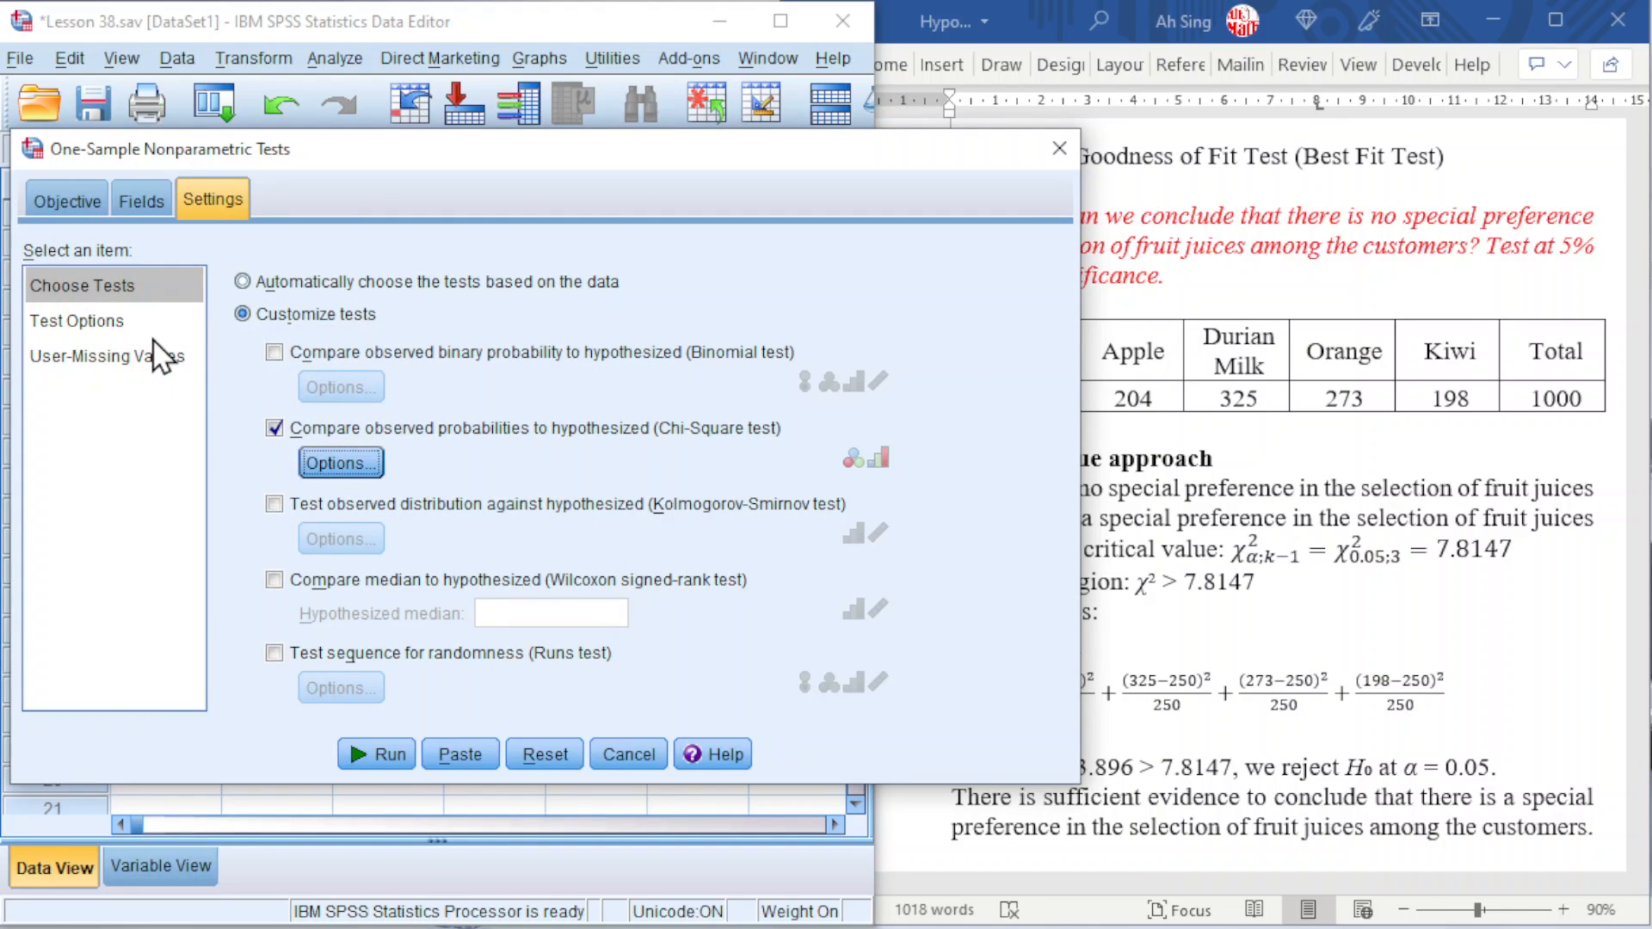
click(104, 321)
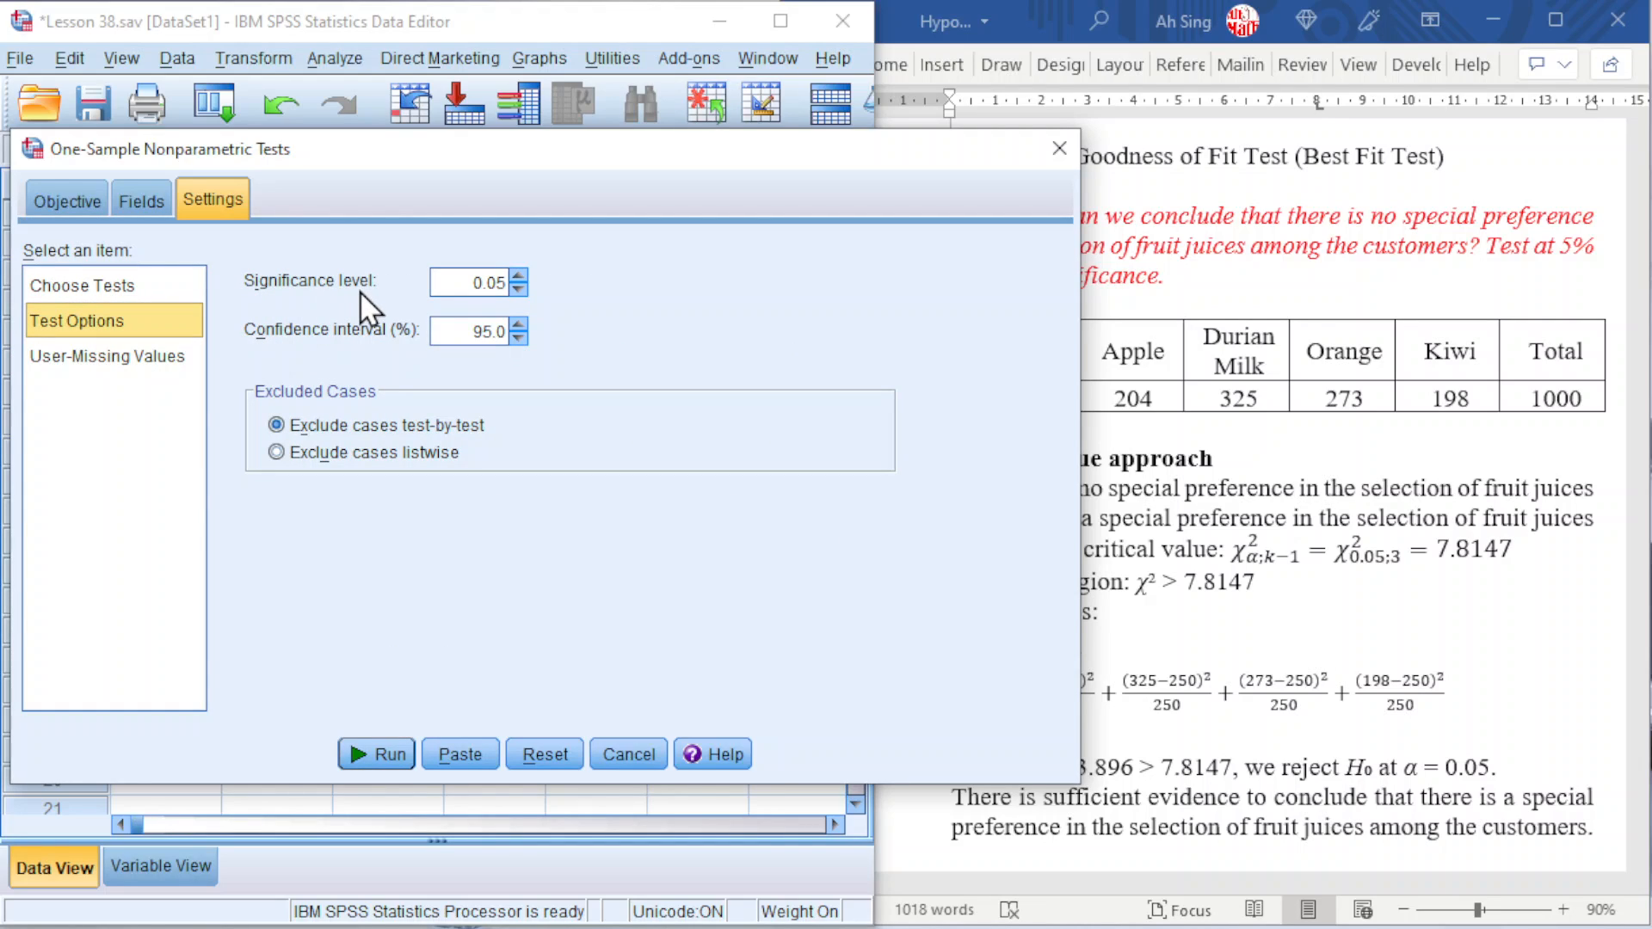
click(376, 754)
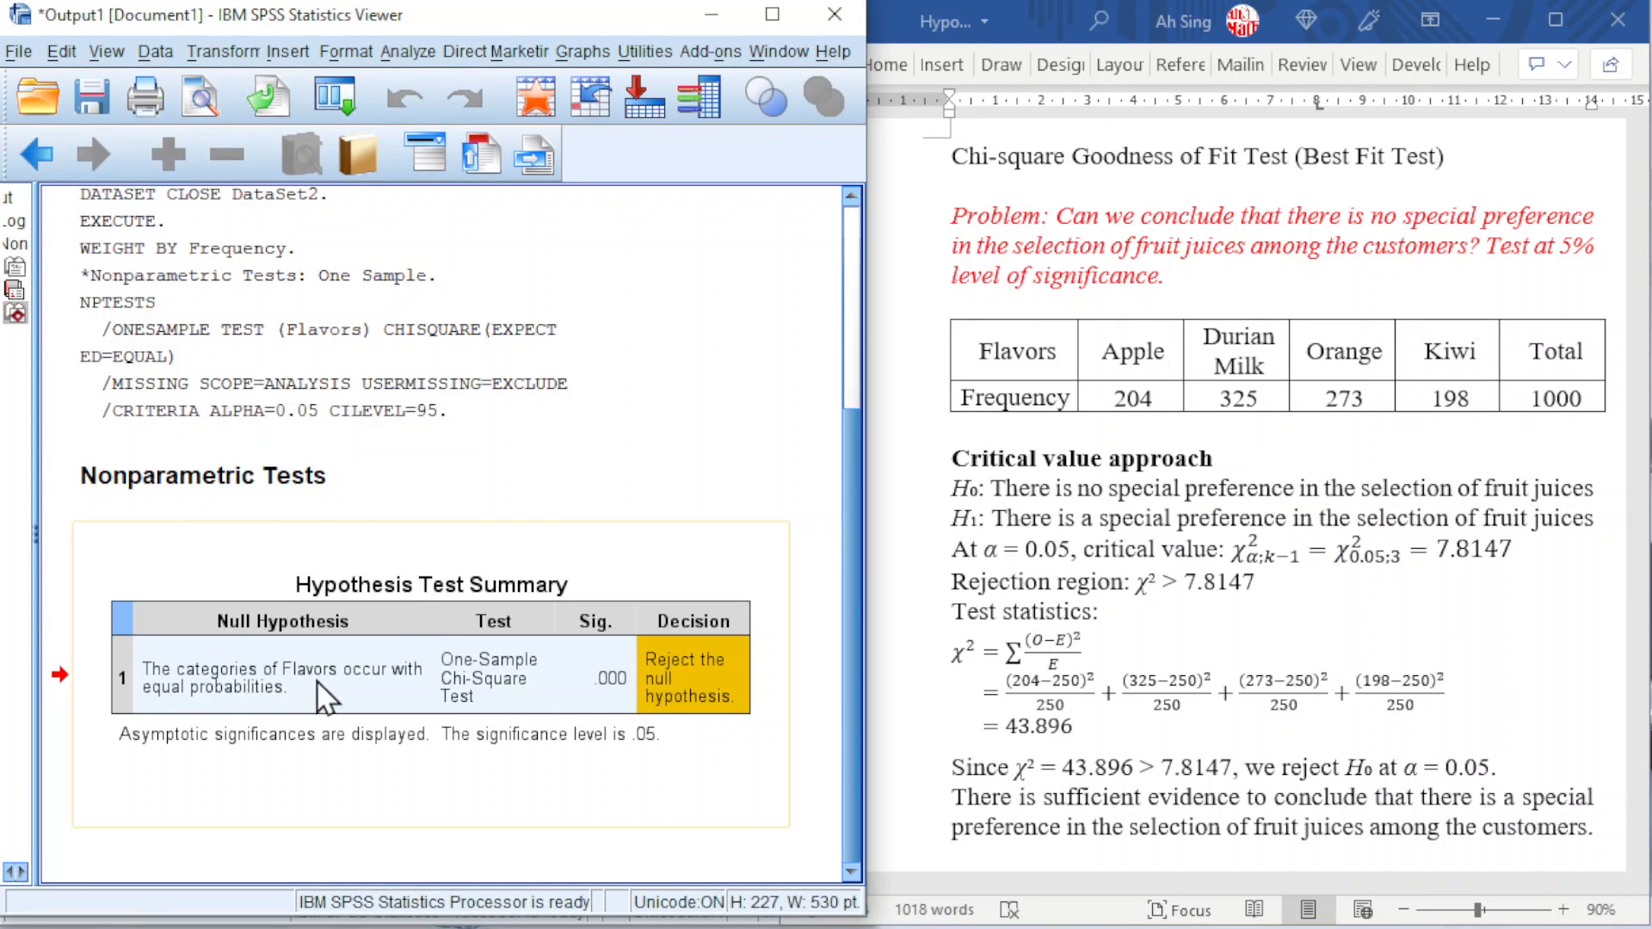
Open the Hypothesis Test Summary in the Model Viewer and examine the one-sample chi-square chart and statistics.
double_click(431, 642)
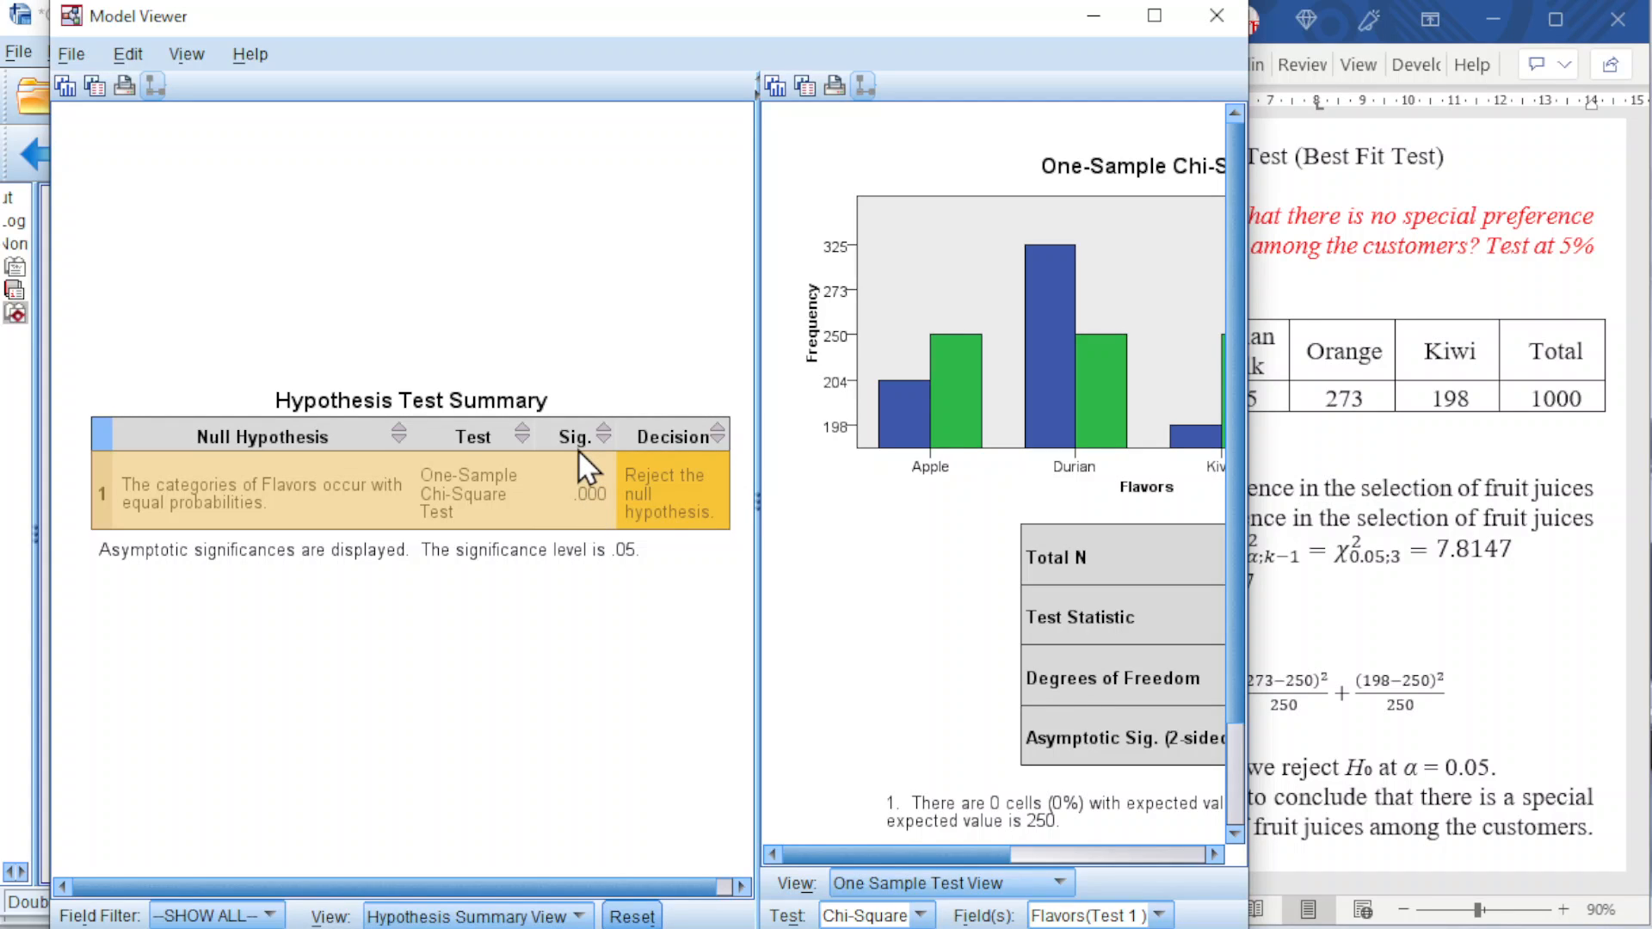
drag(877, 854, 1007, 849)
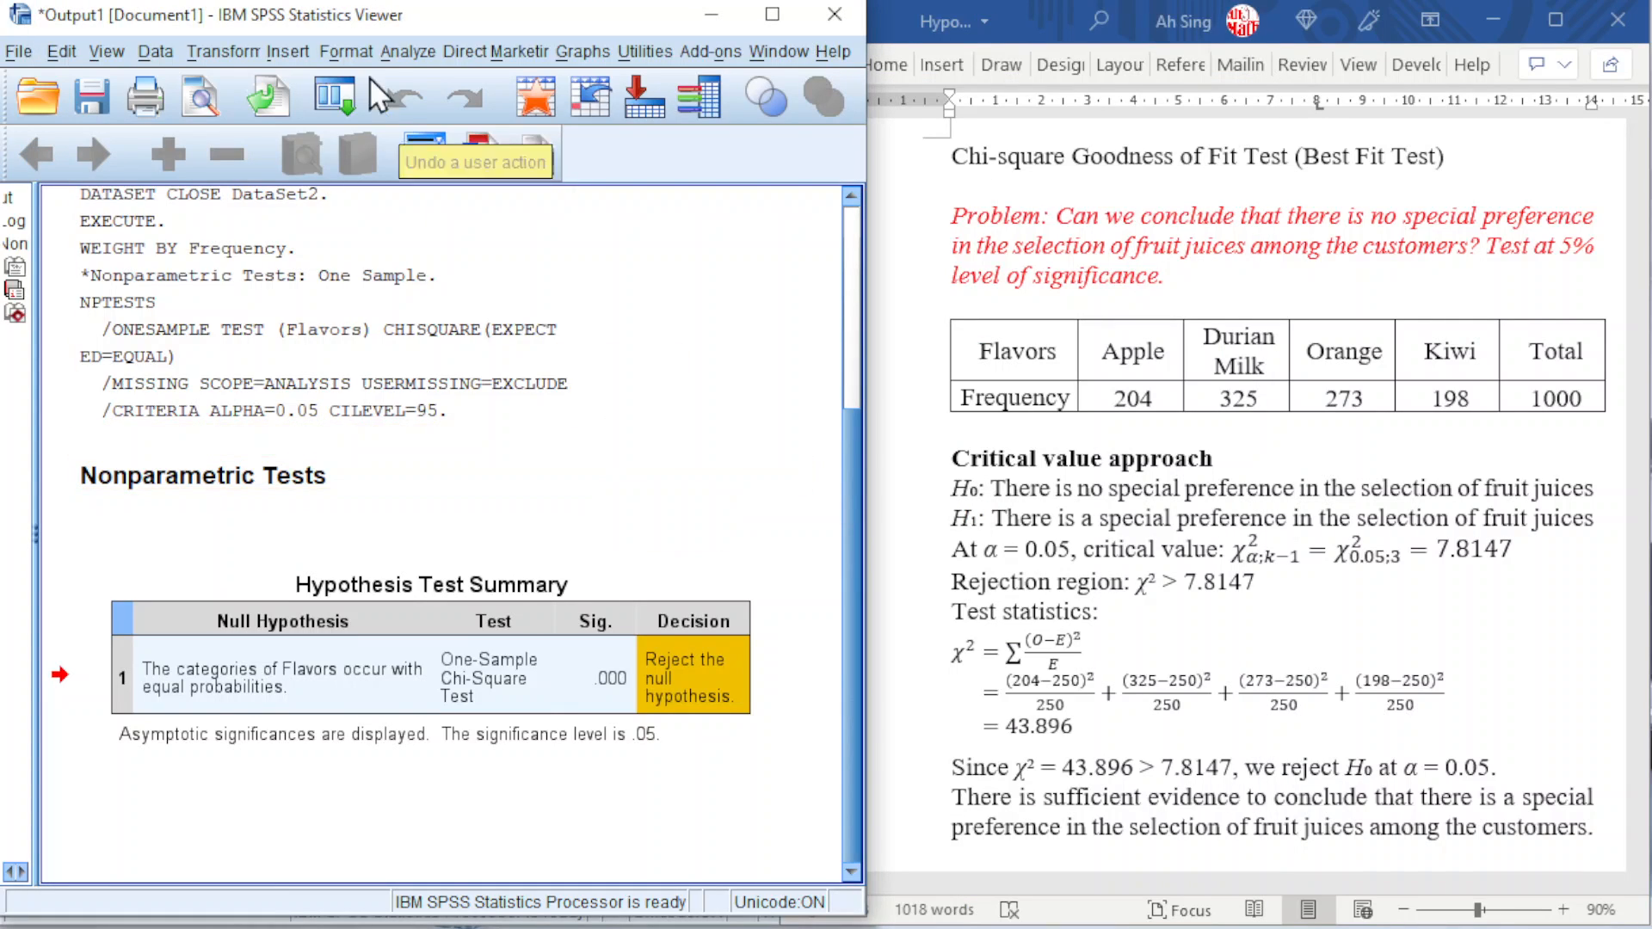
click(397, 53)
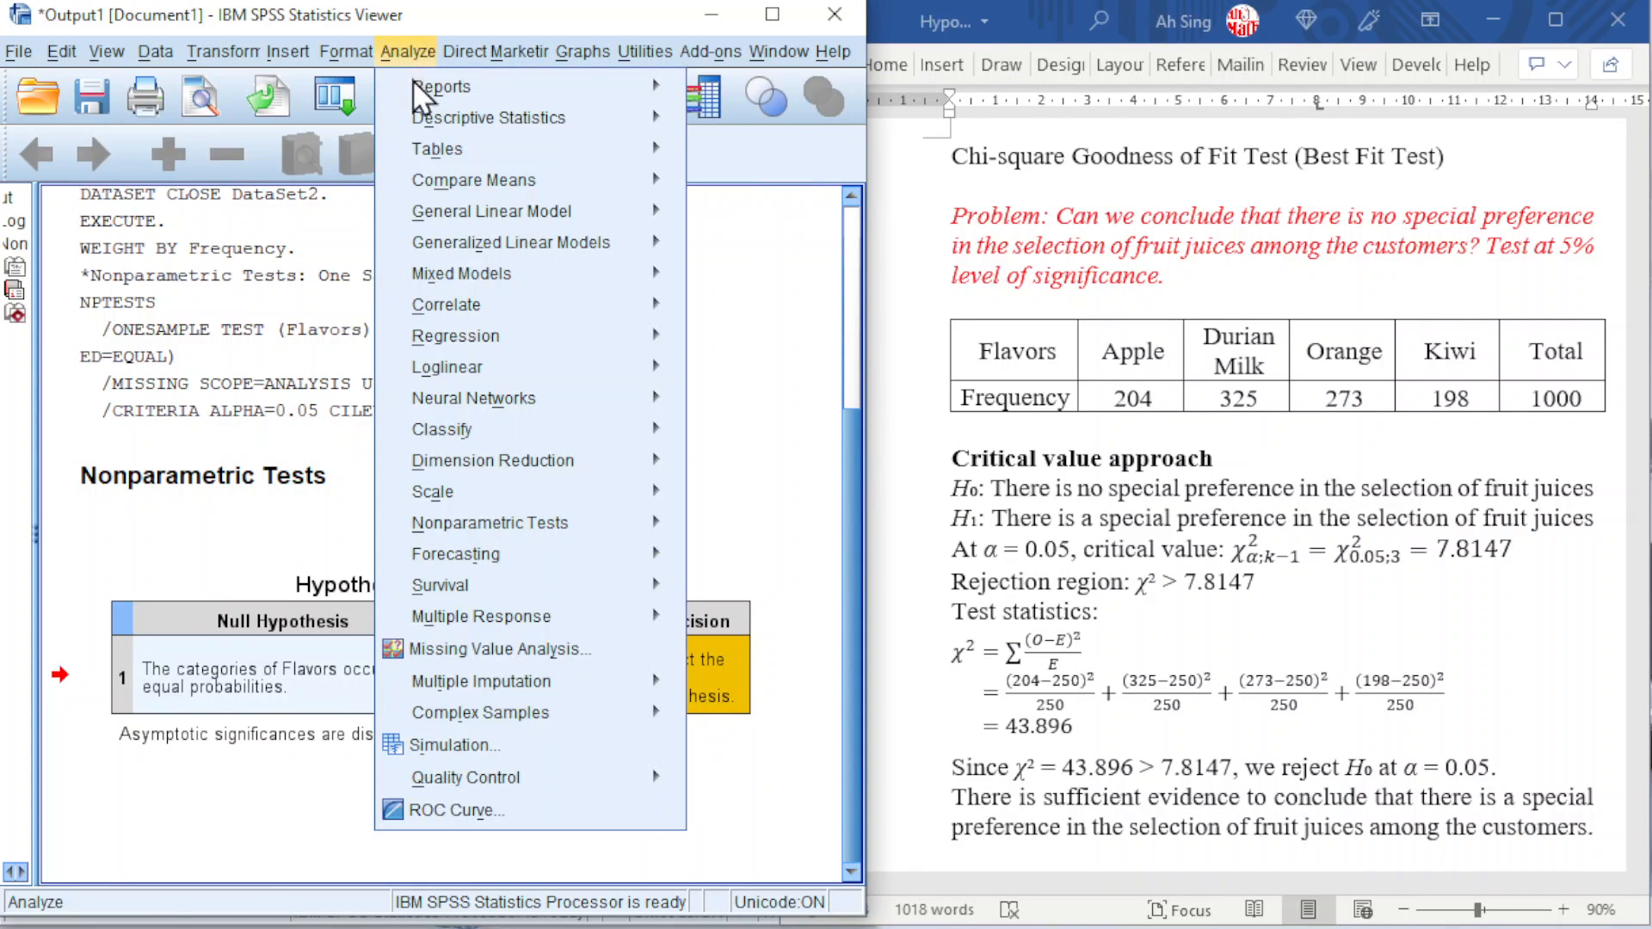
mouse_move(489, 520)
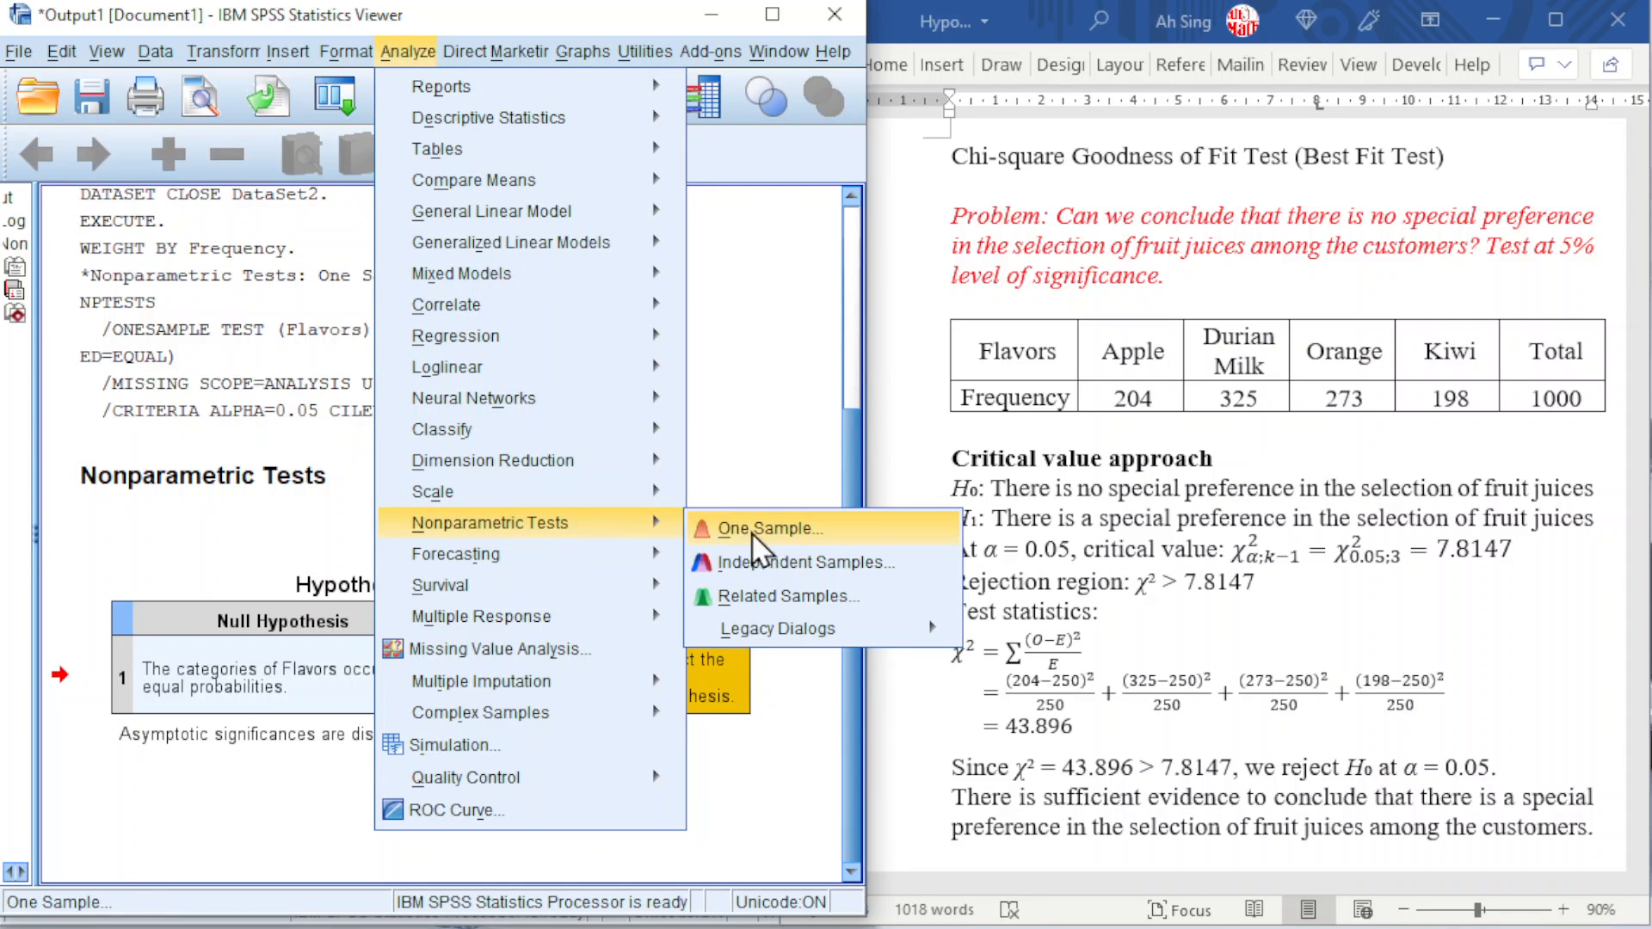
mouse_move(776, 641)
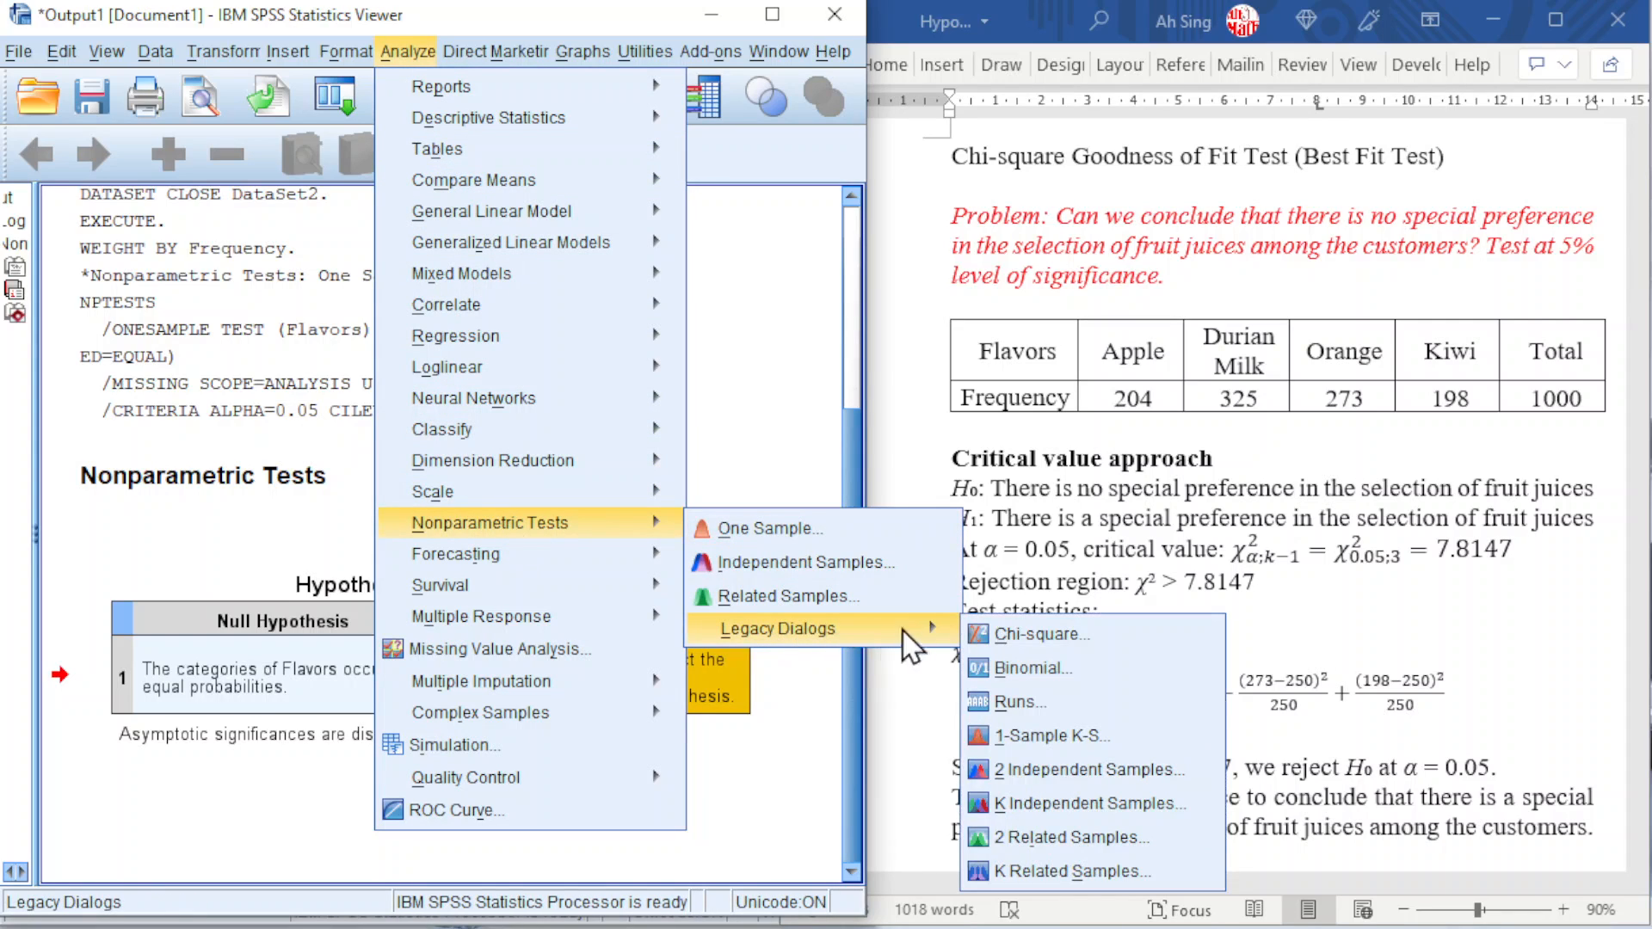
click(1009, 632)
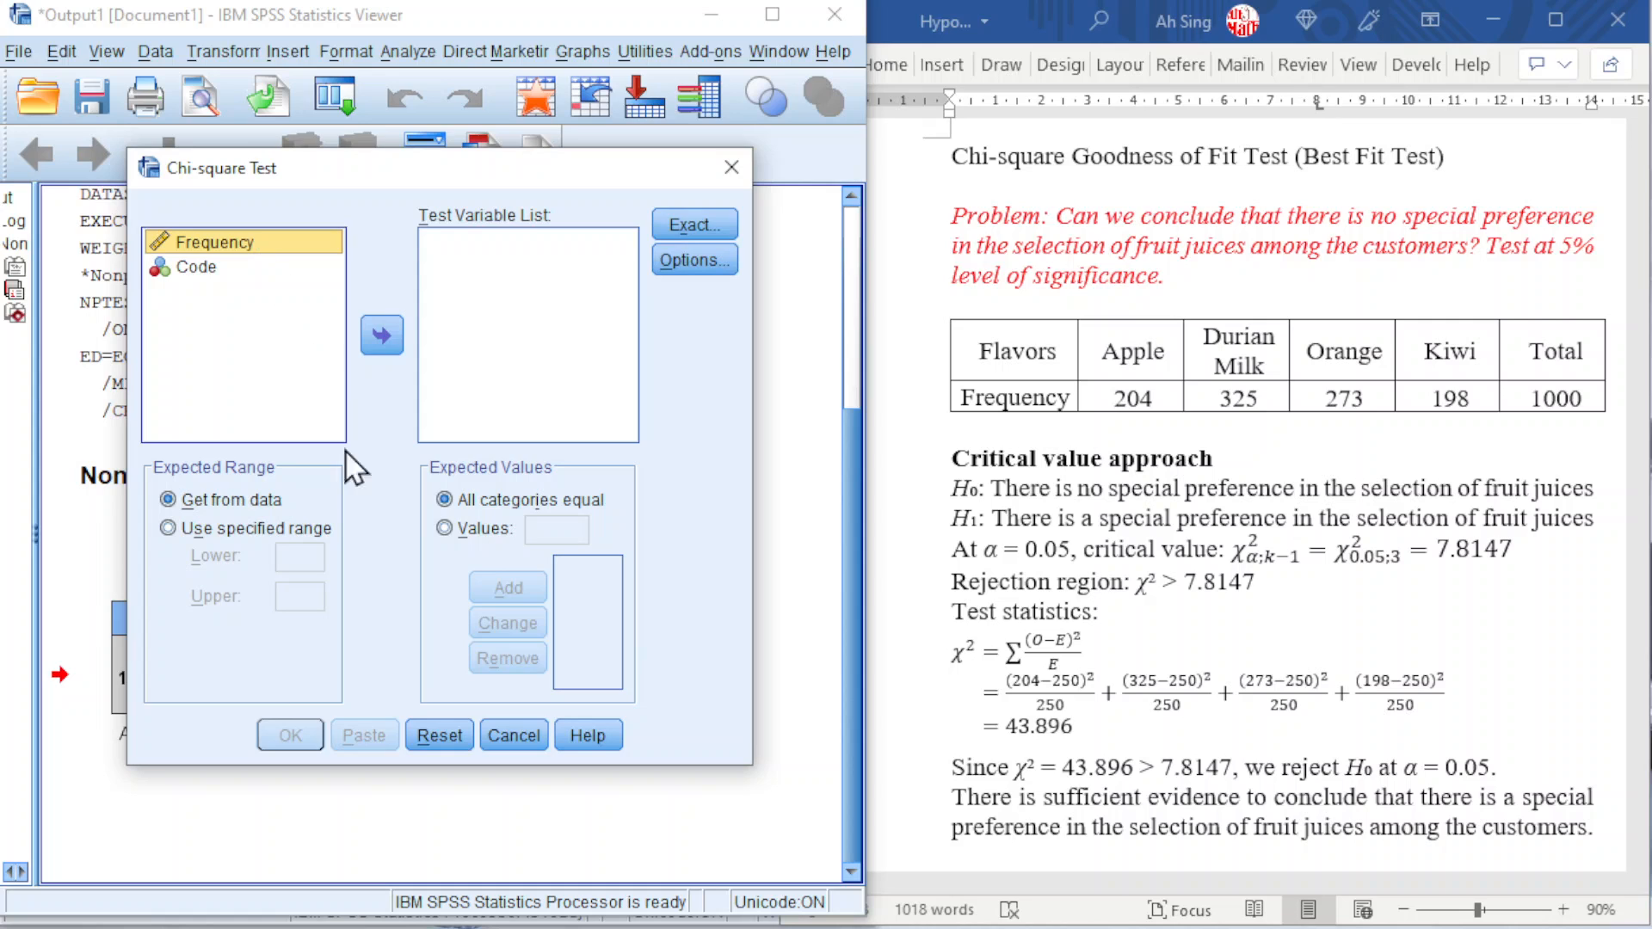
click(519, 715)
Return to the dataset and review the value labels defined for the Code variable.
click(726, 19)
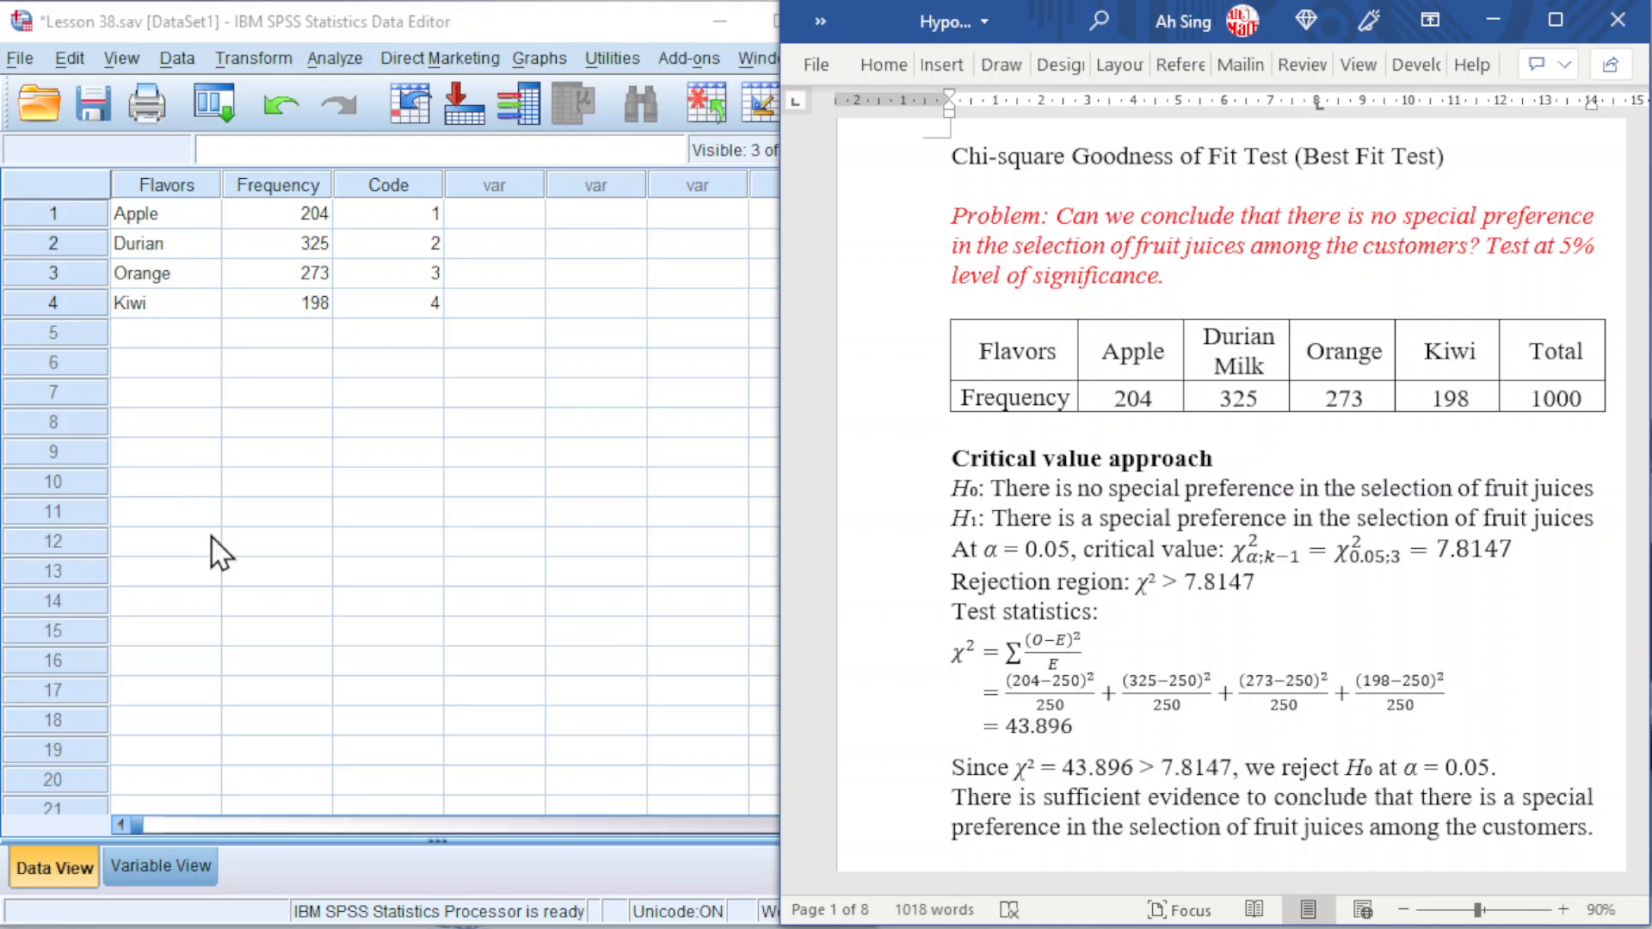
click(148, 868)
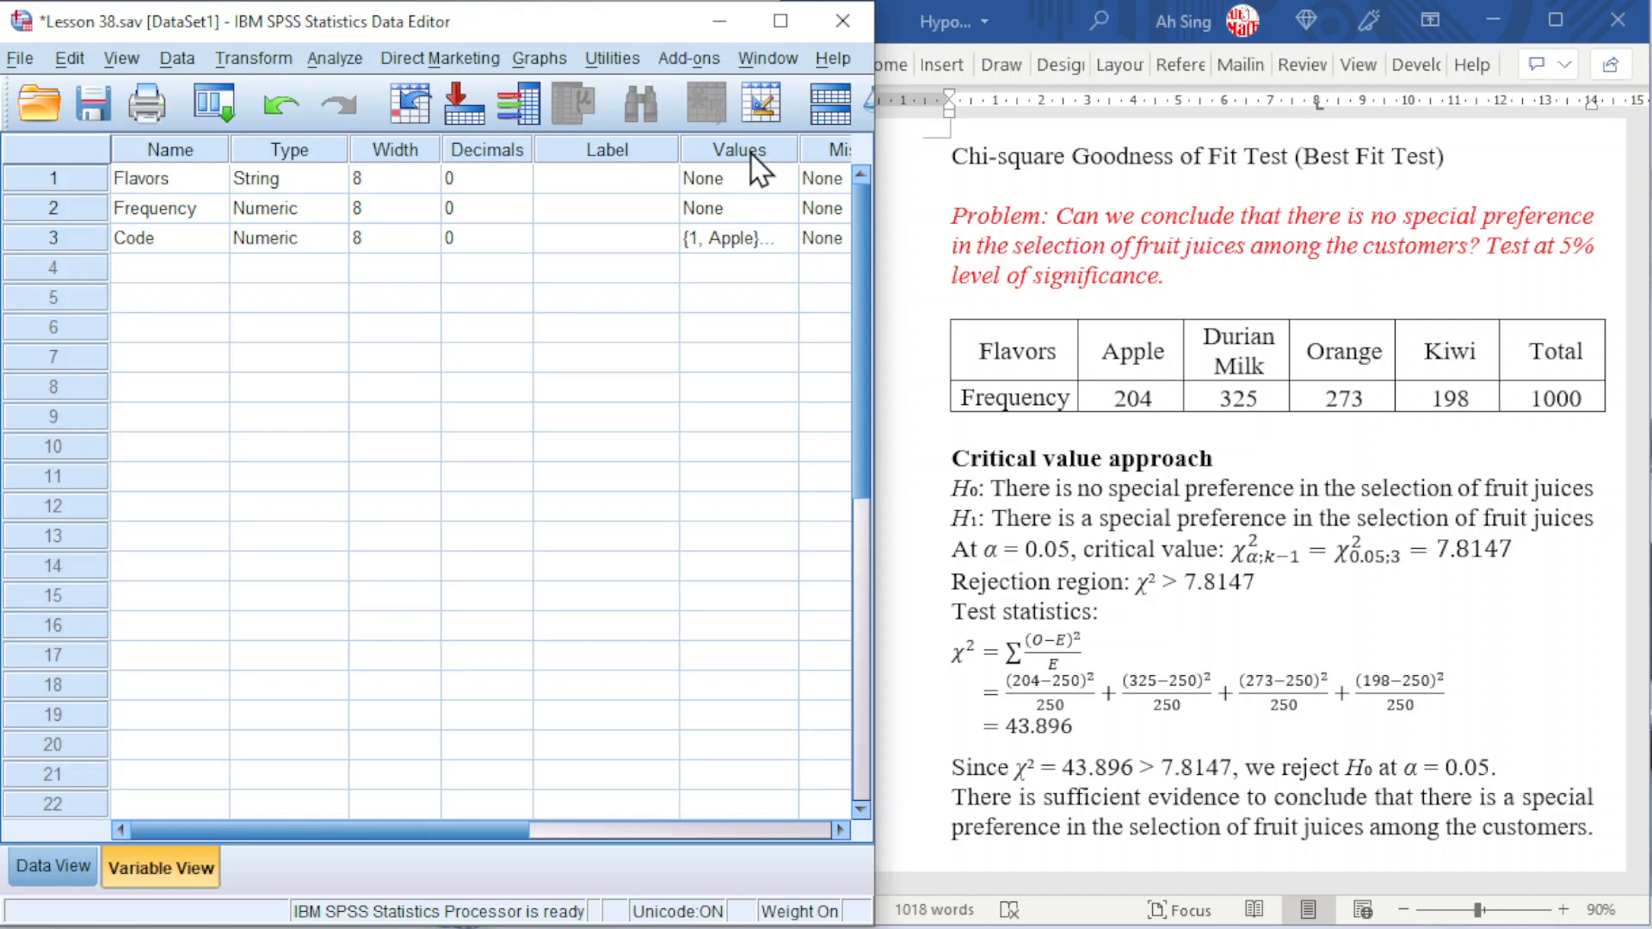
click(784, 240)
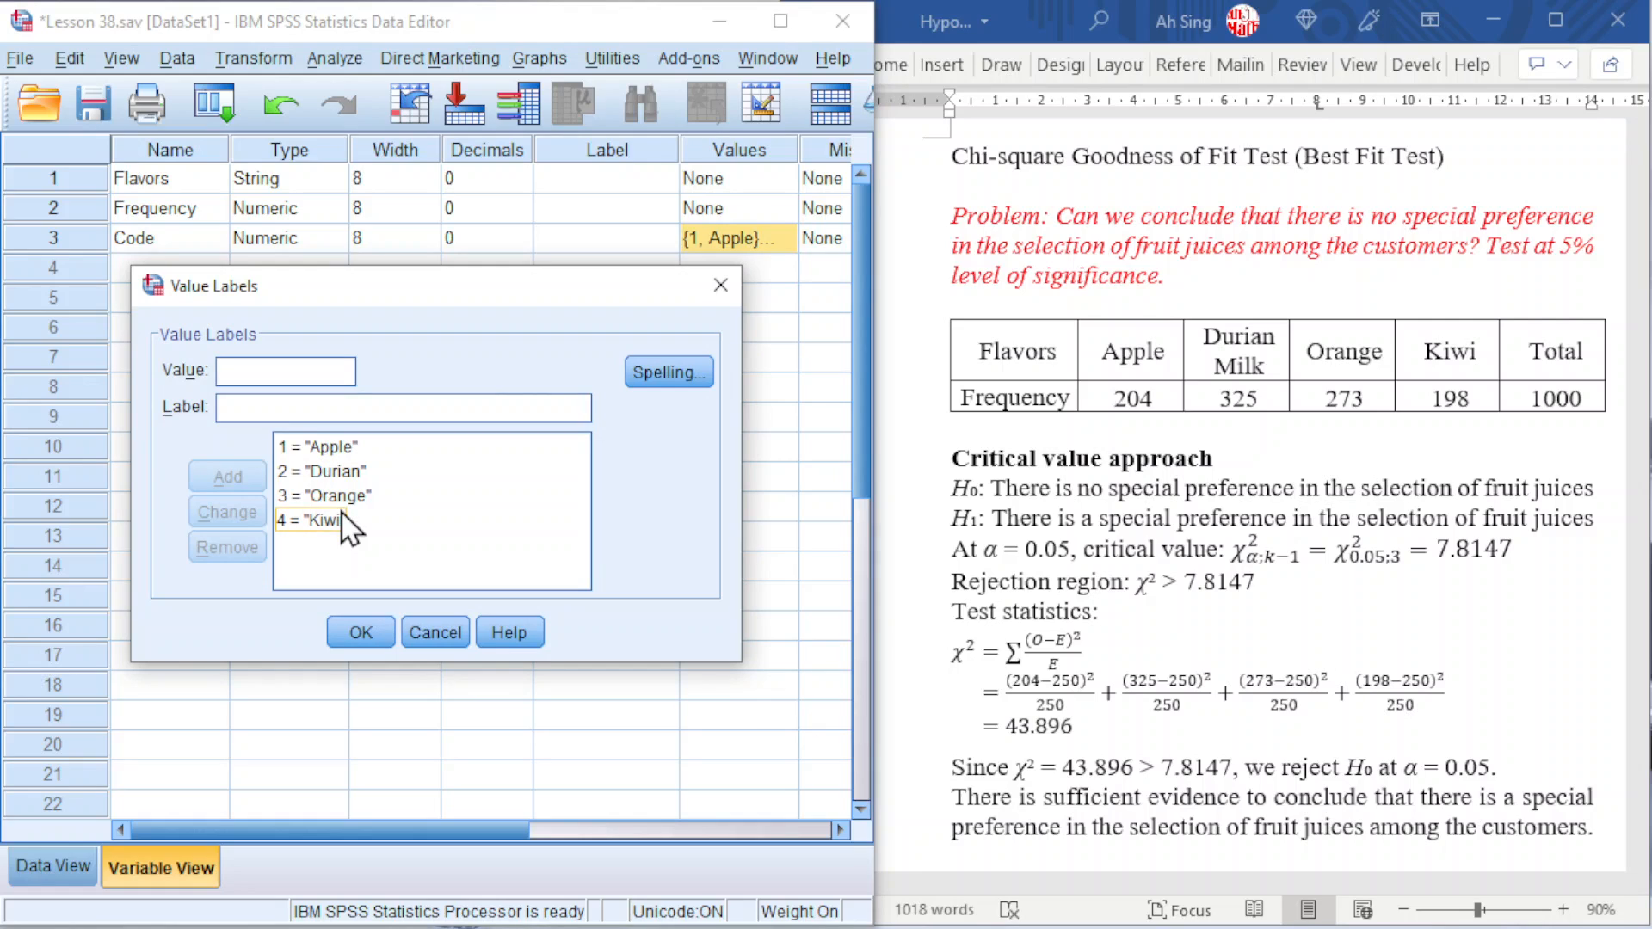
click(352, 633)
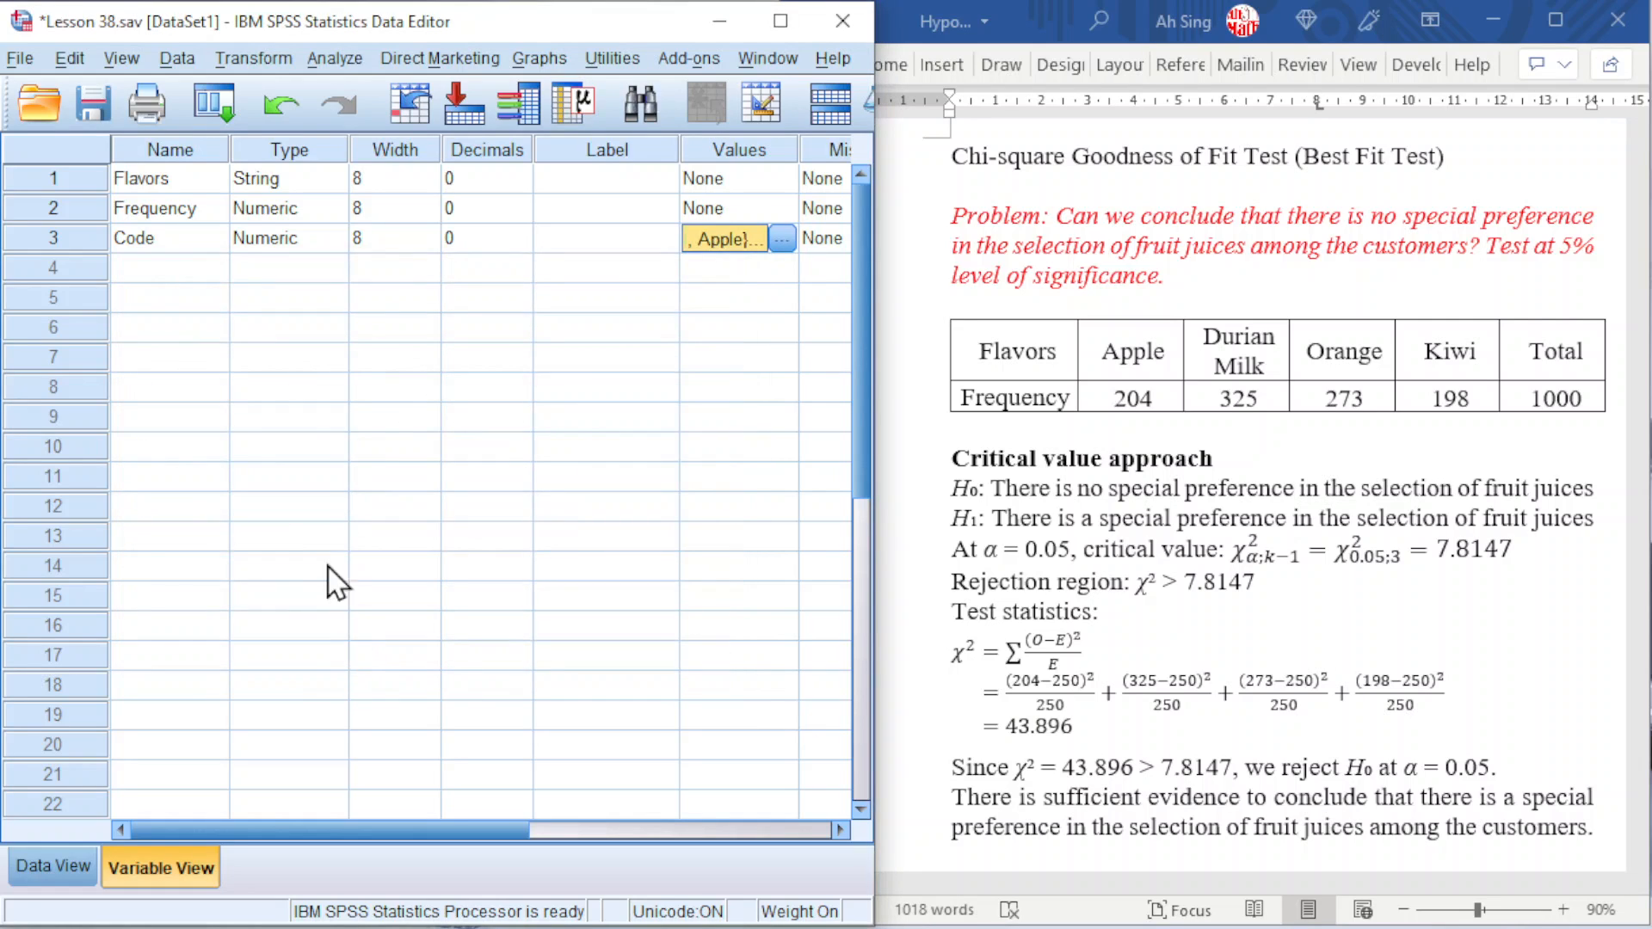
Run the legacy Chi-square test on Code, with the range taken from the data and all categories expected equal.
click(325, 57)
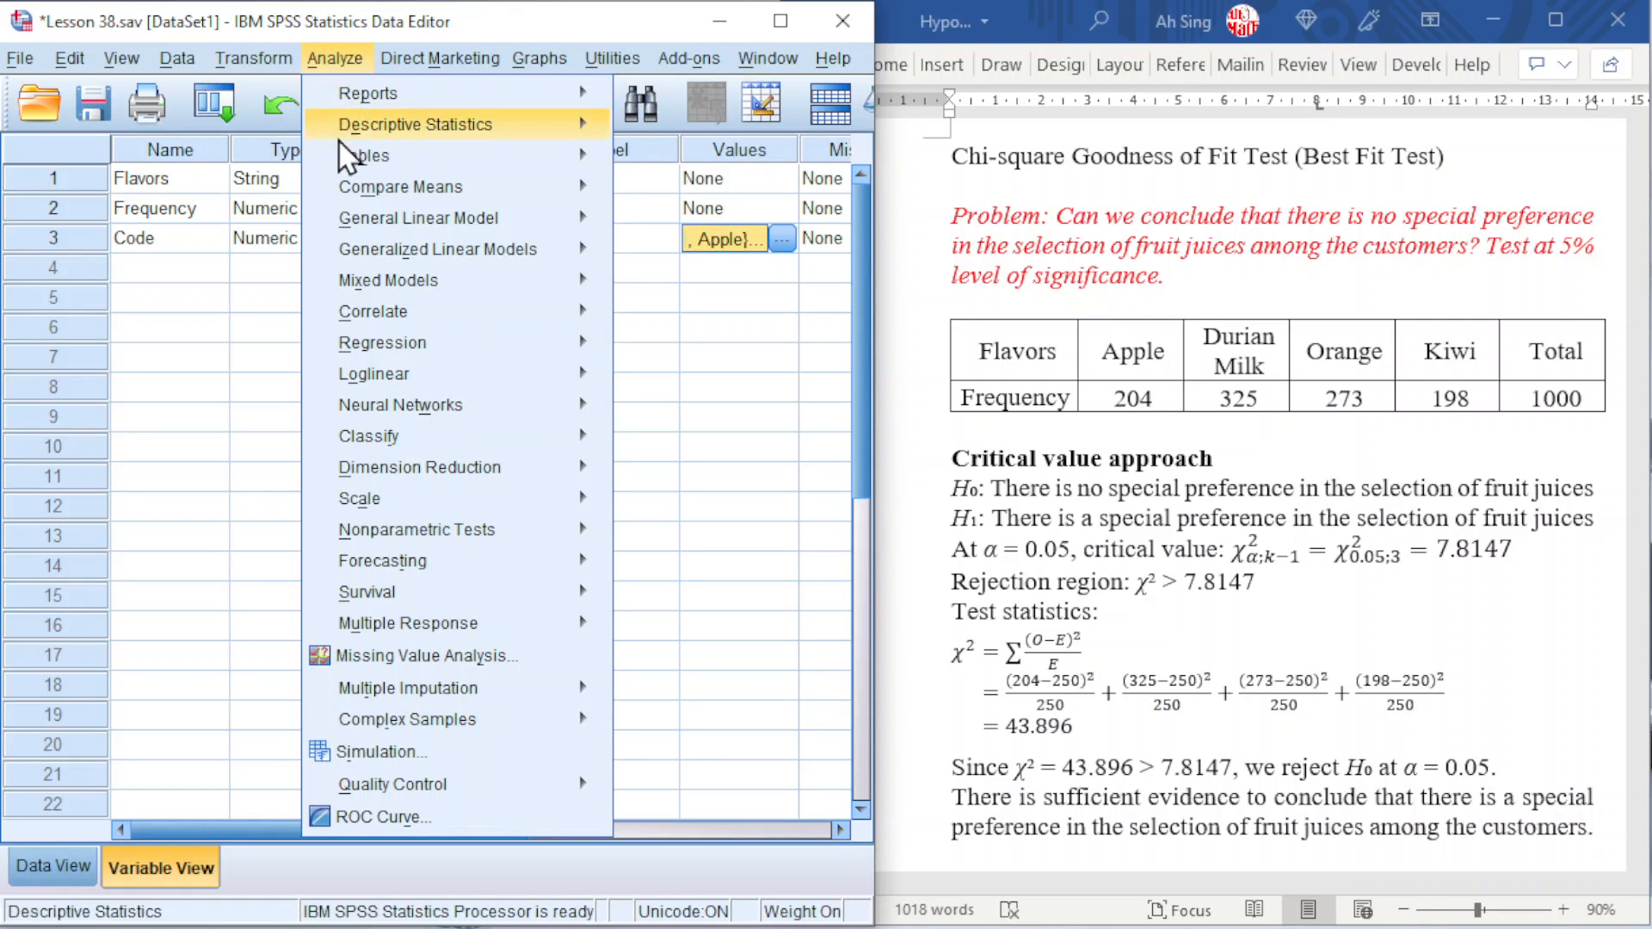
mouse_move(426, 535)
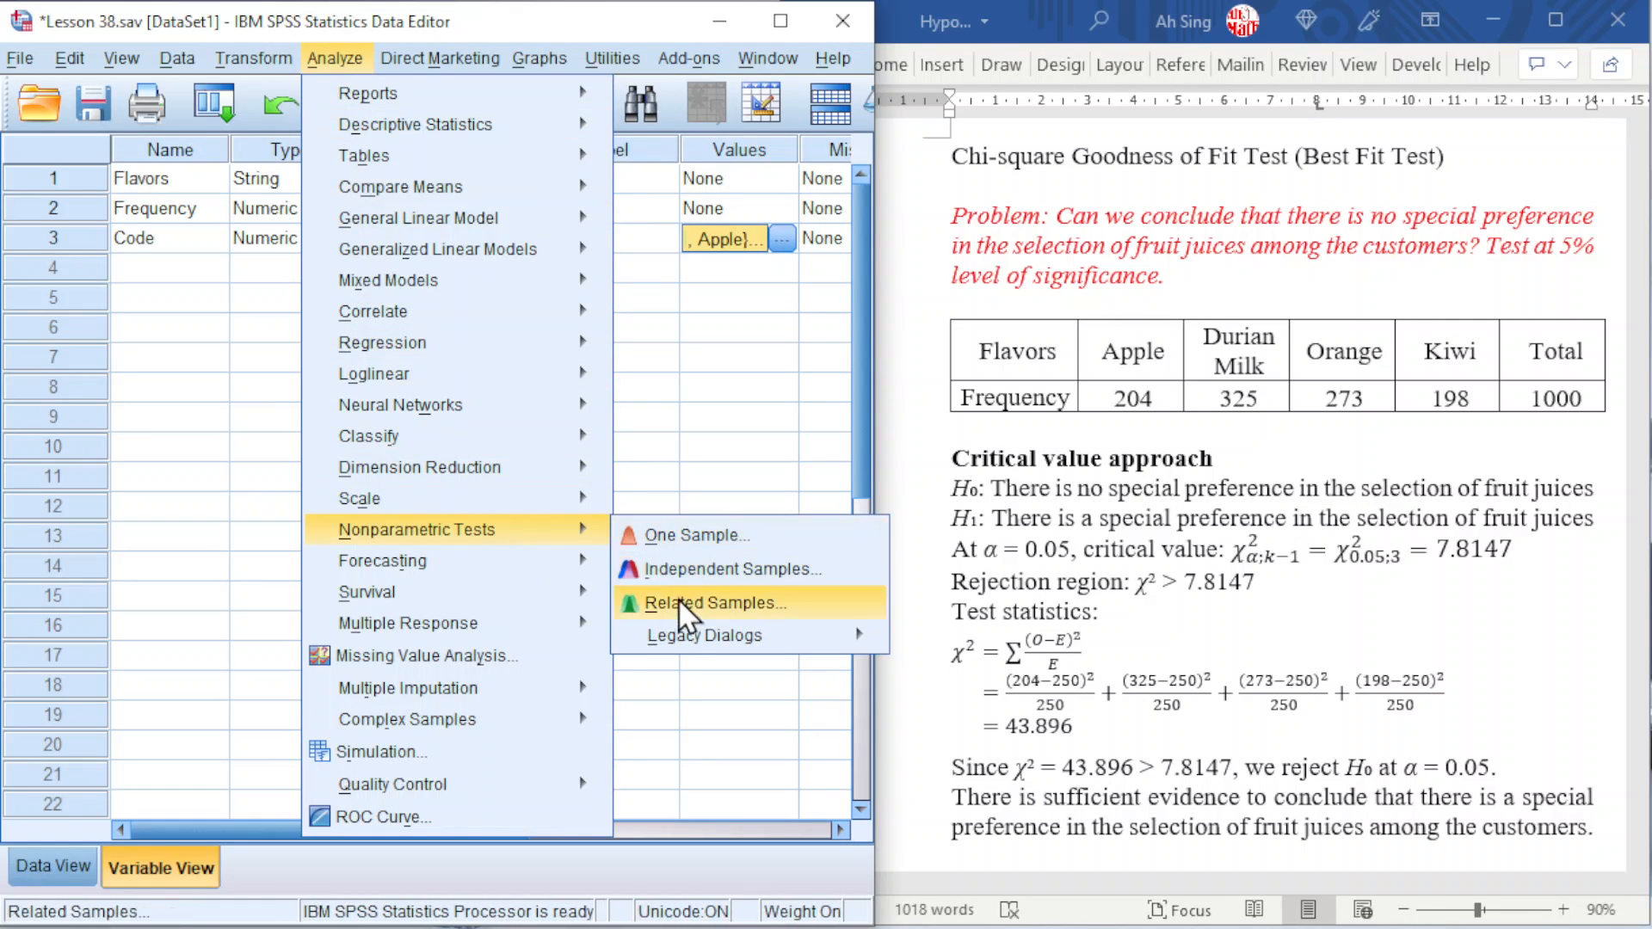
mouse_move(687, 647)
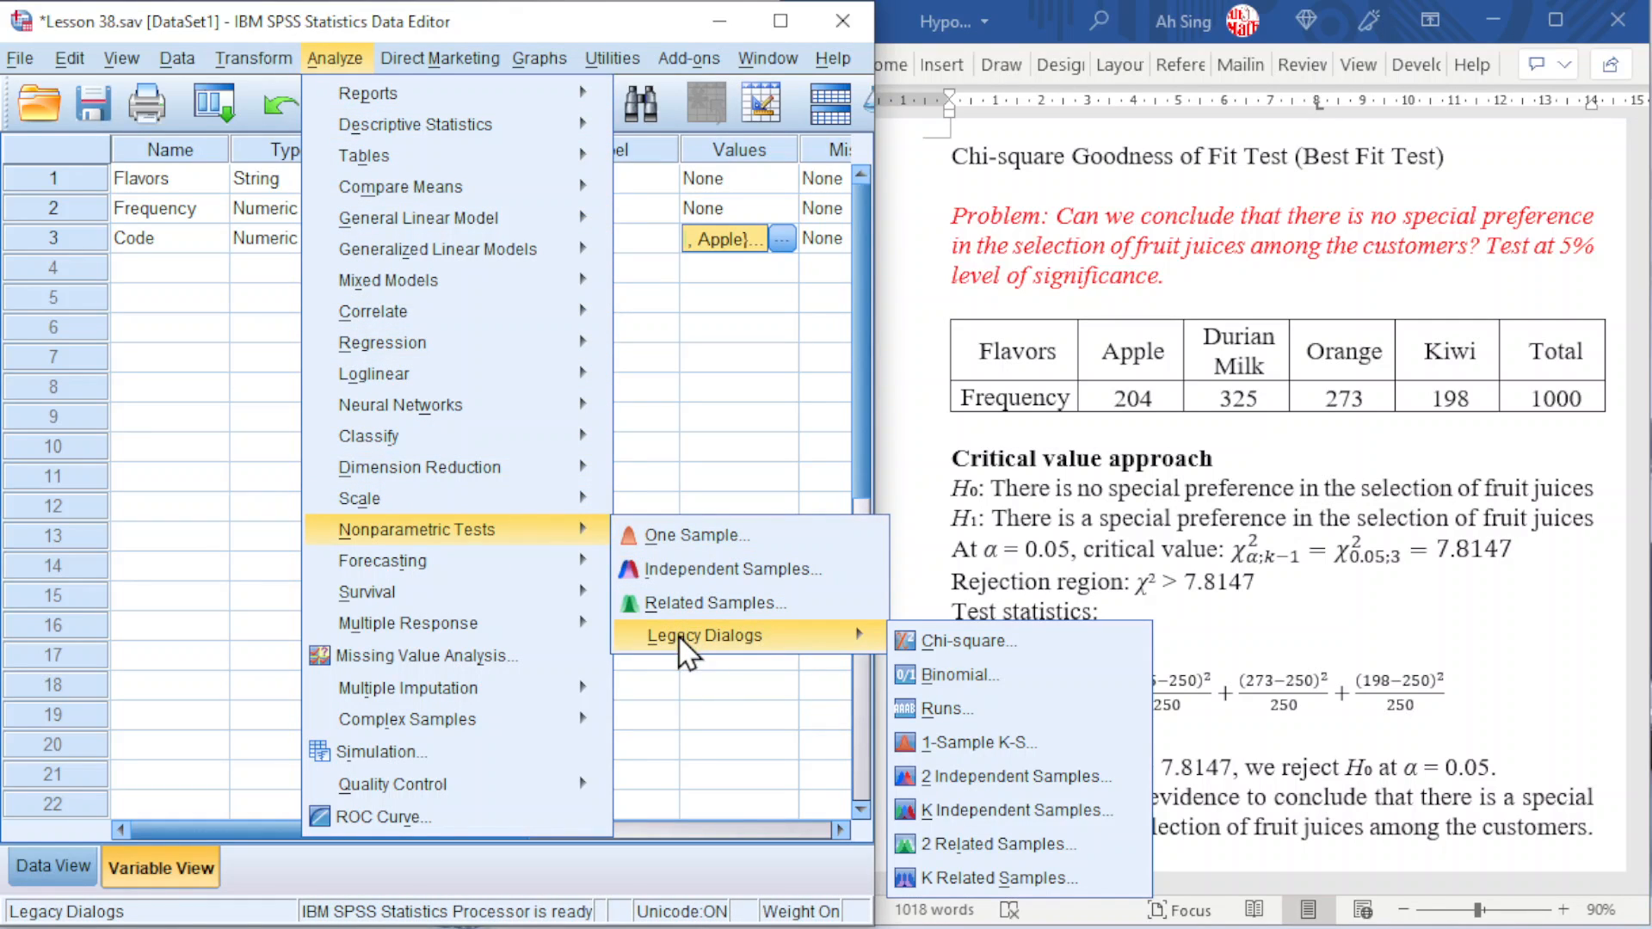
click(949, 647)
drag(179, 272, 486, 275)
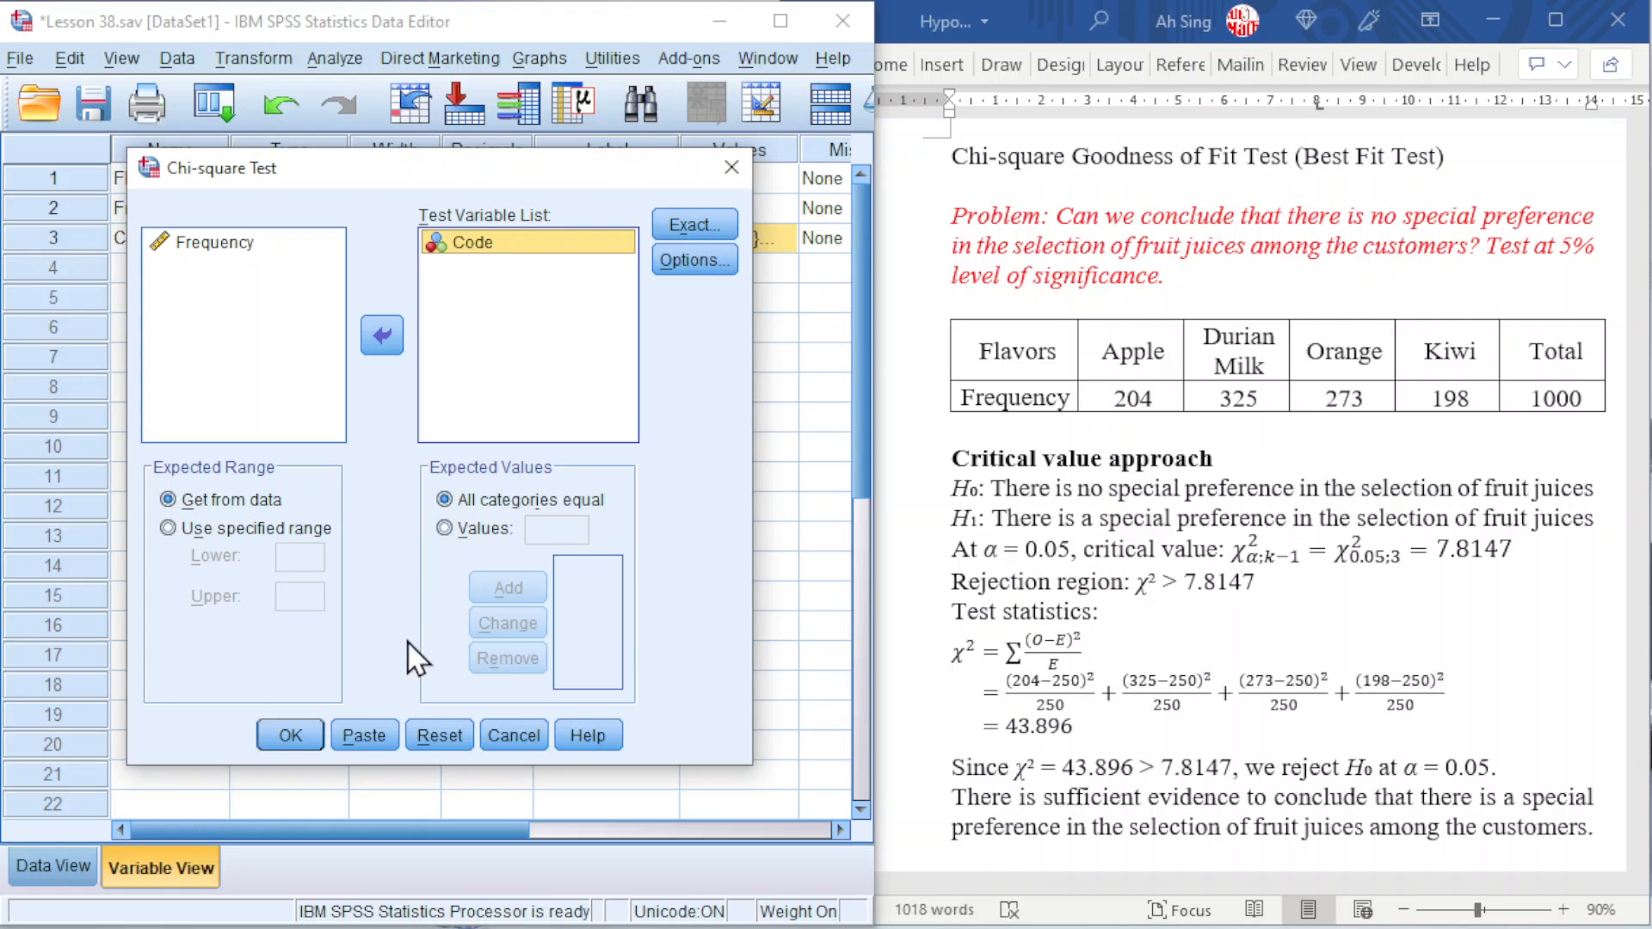
click(280, 733)
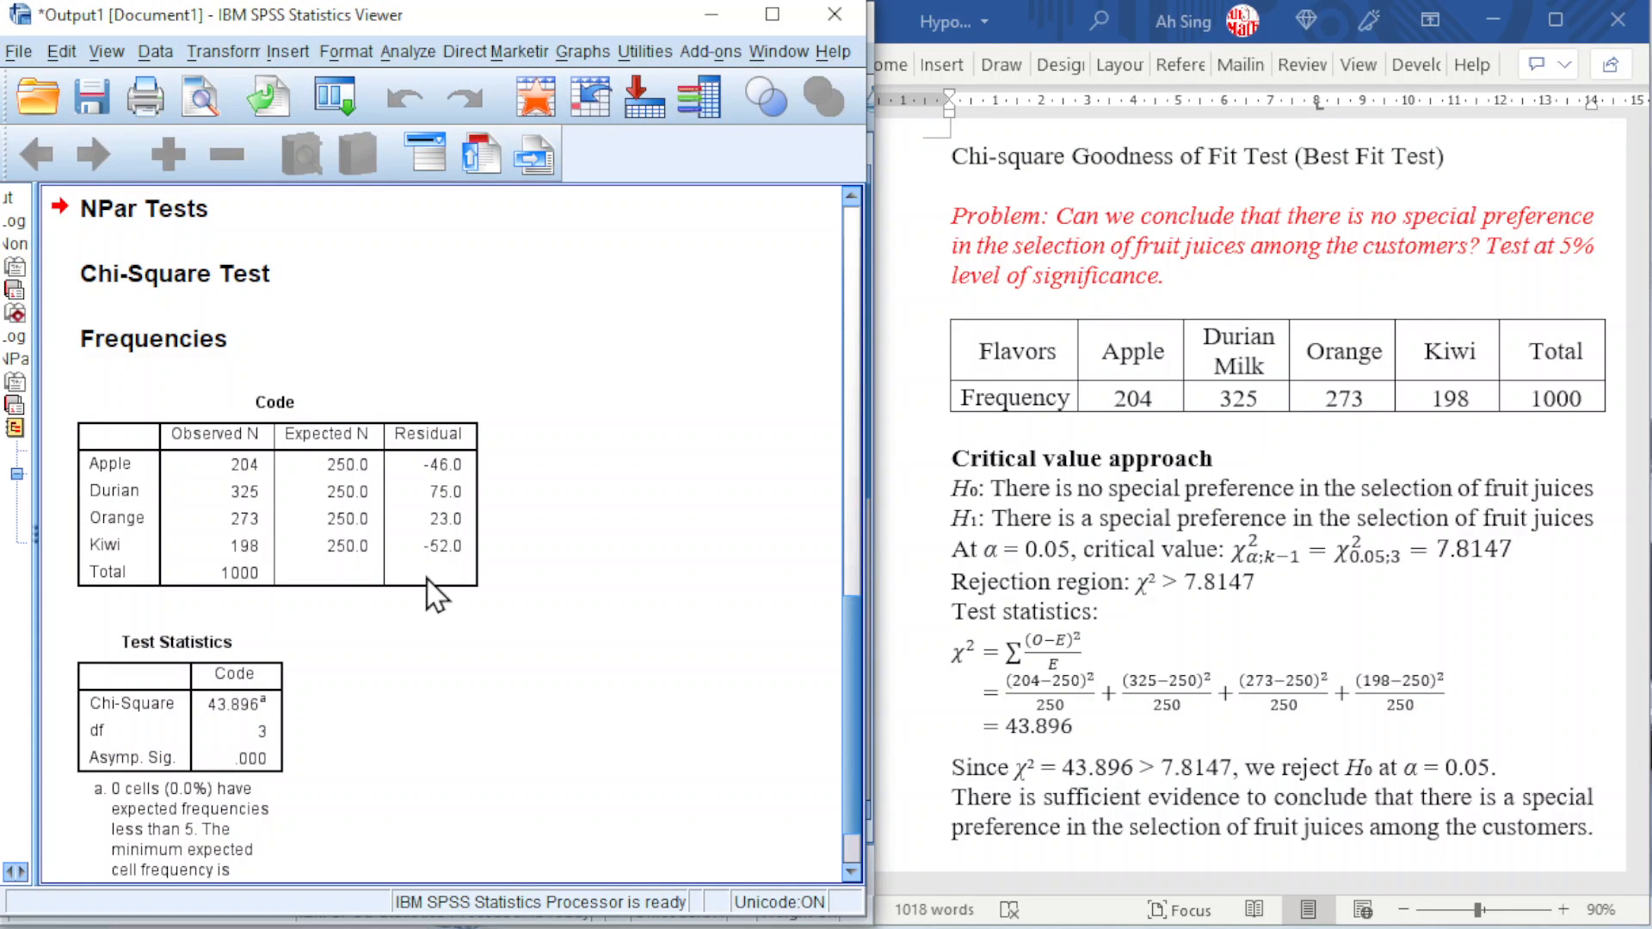
Format the values in the Test Statistics table of the chi-square output to show 7 decimals.
scroll(442, 579, down, 1)
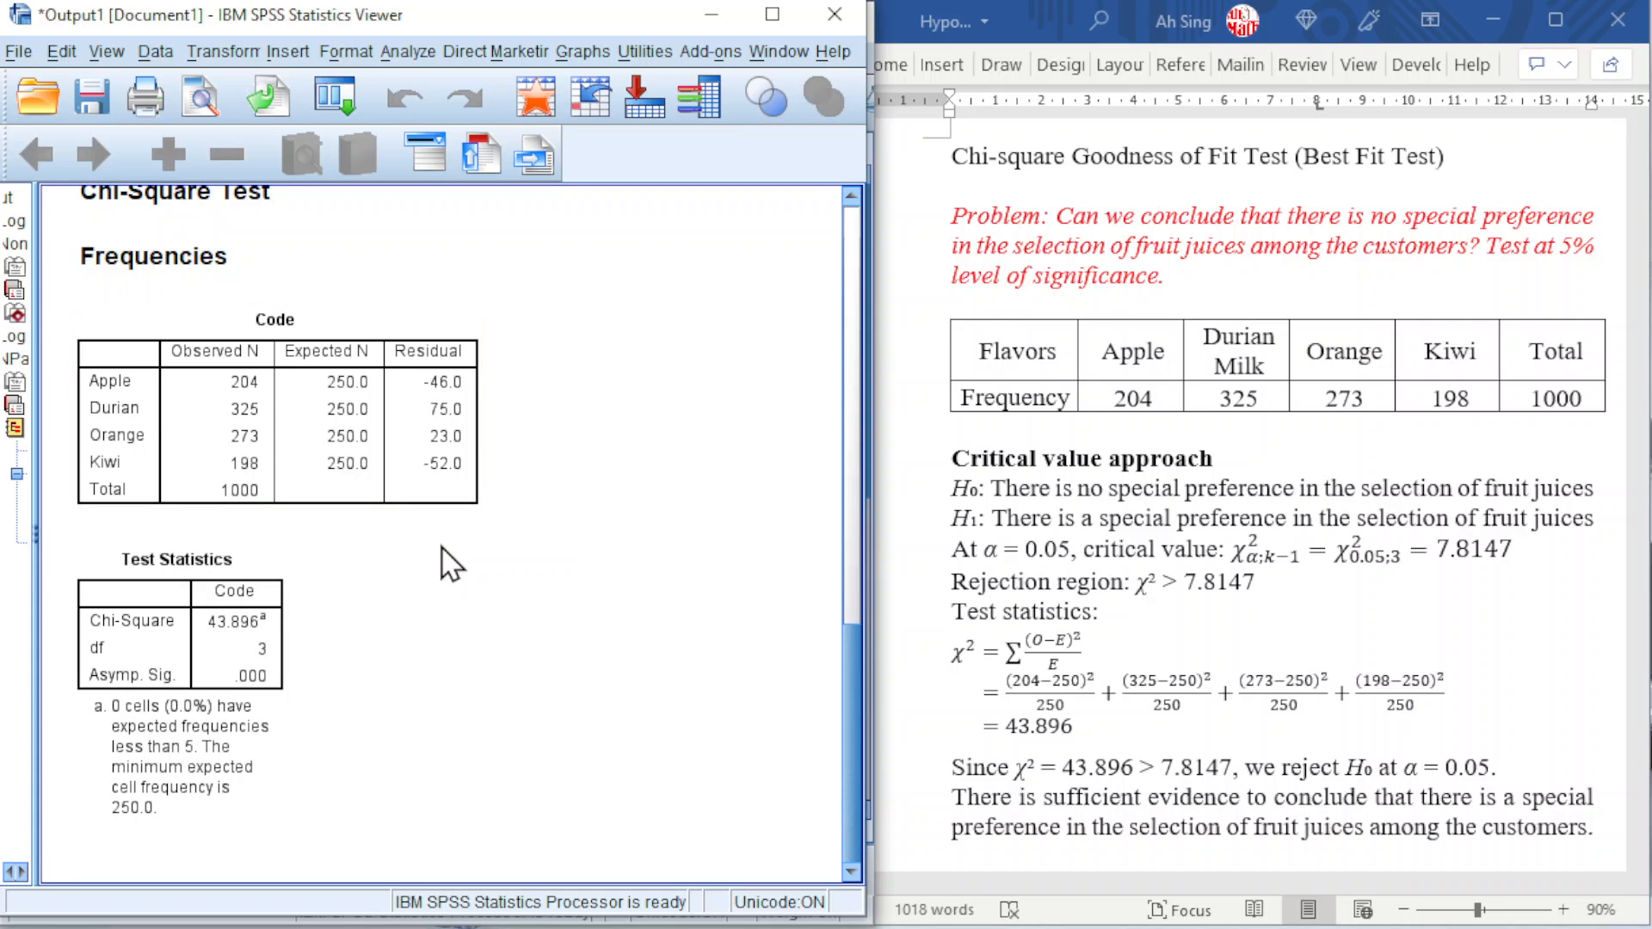
click(286, 607)
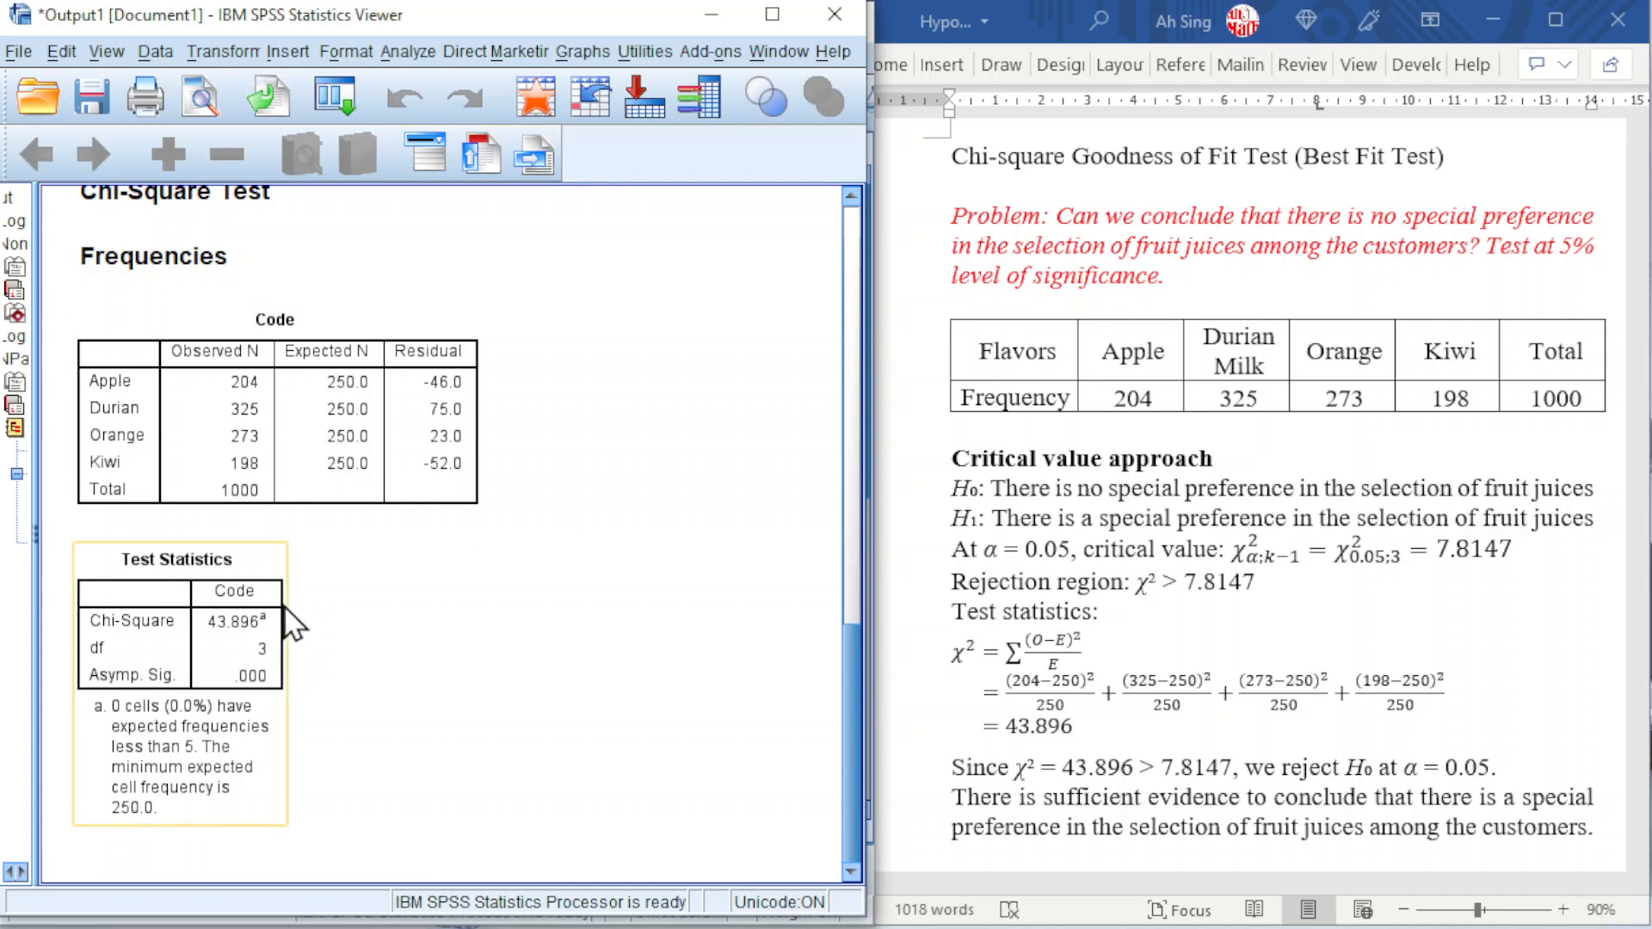
double_click(234, 626)
drag(236, 634, 261, 685)
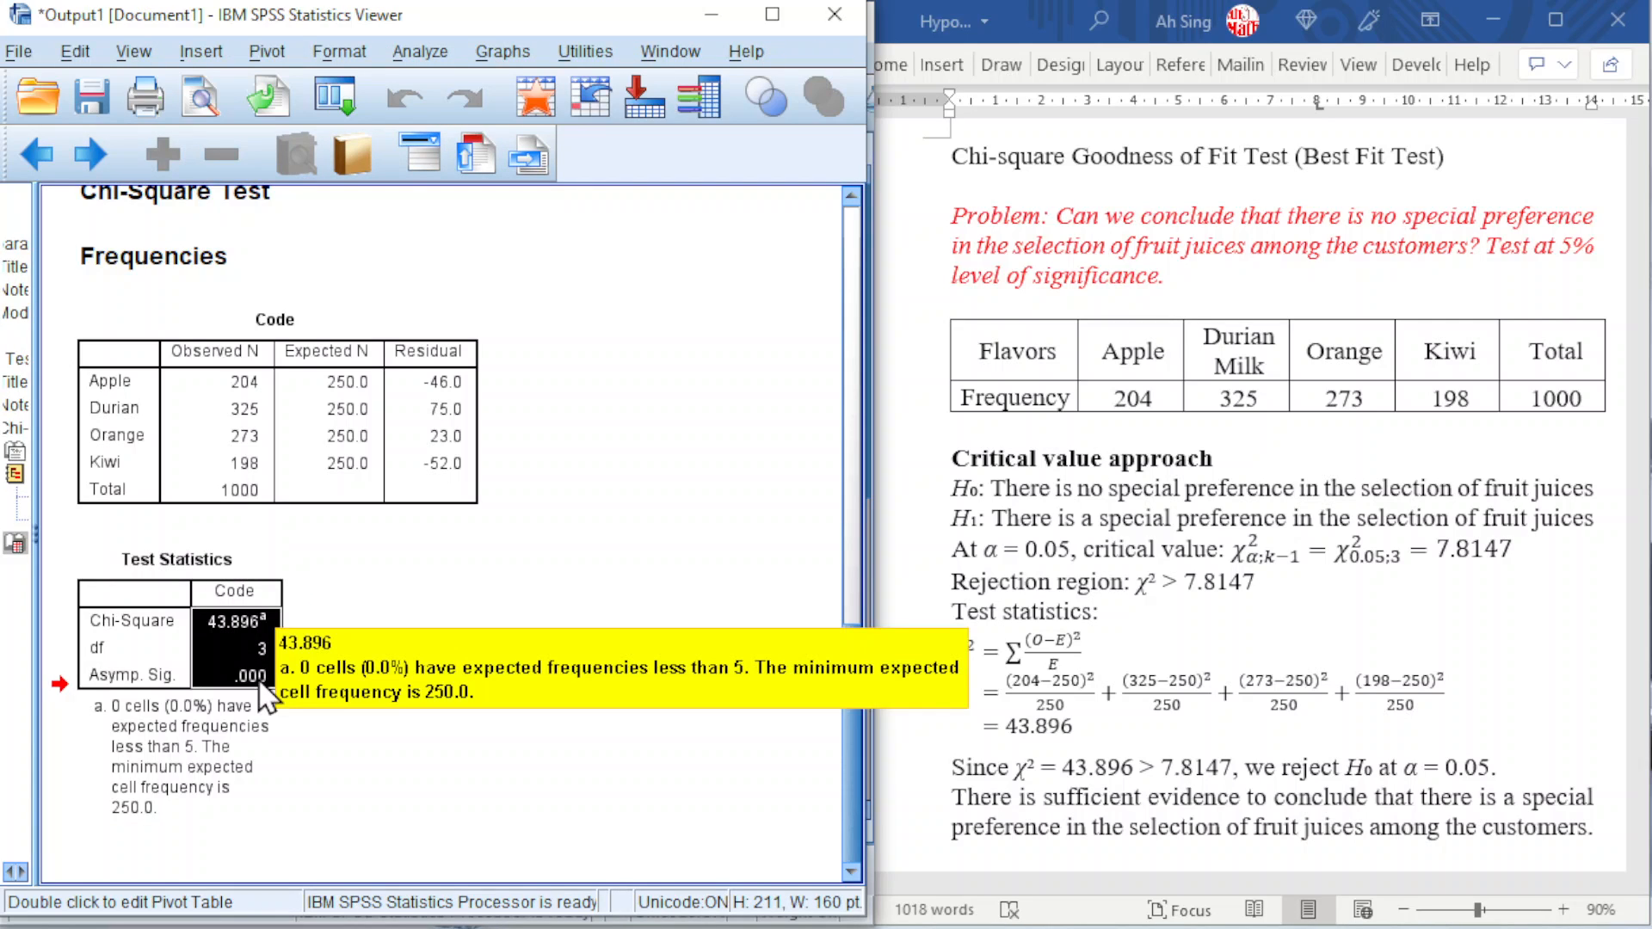
right_click(246, 688)
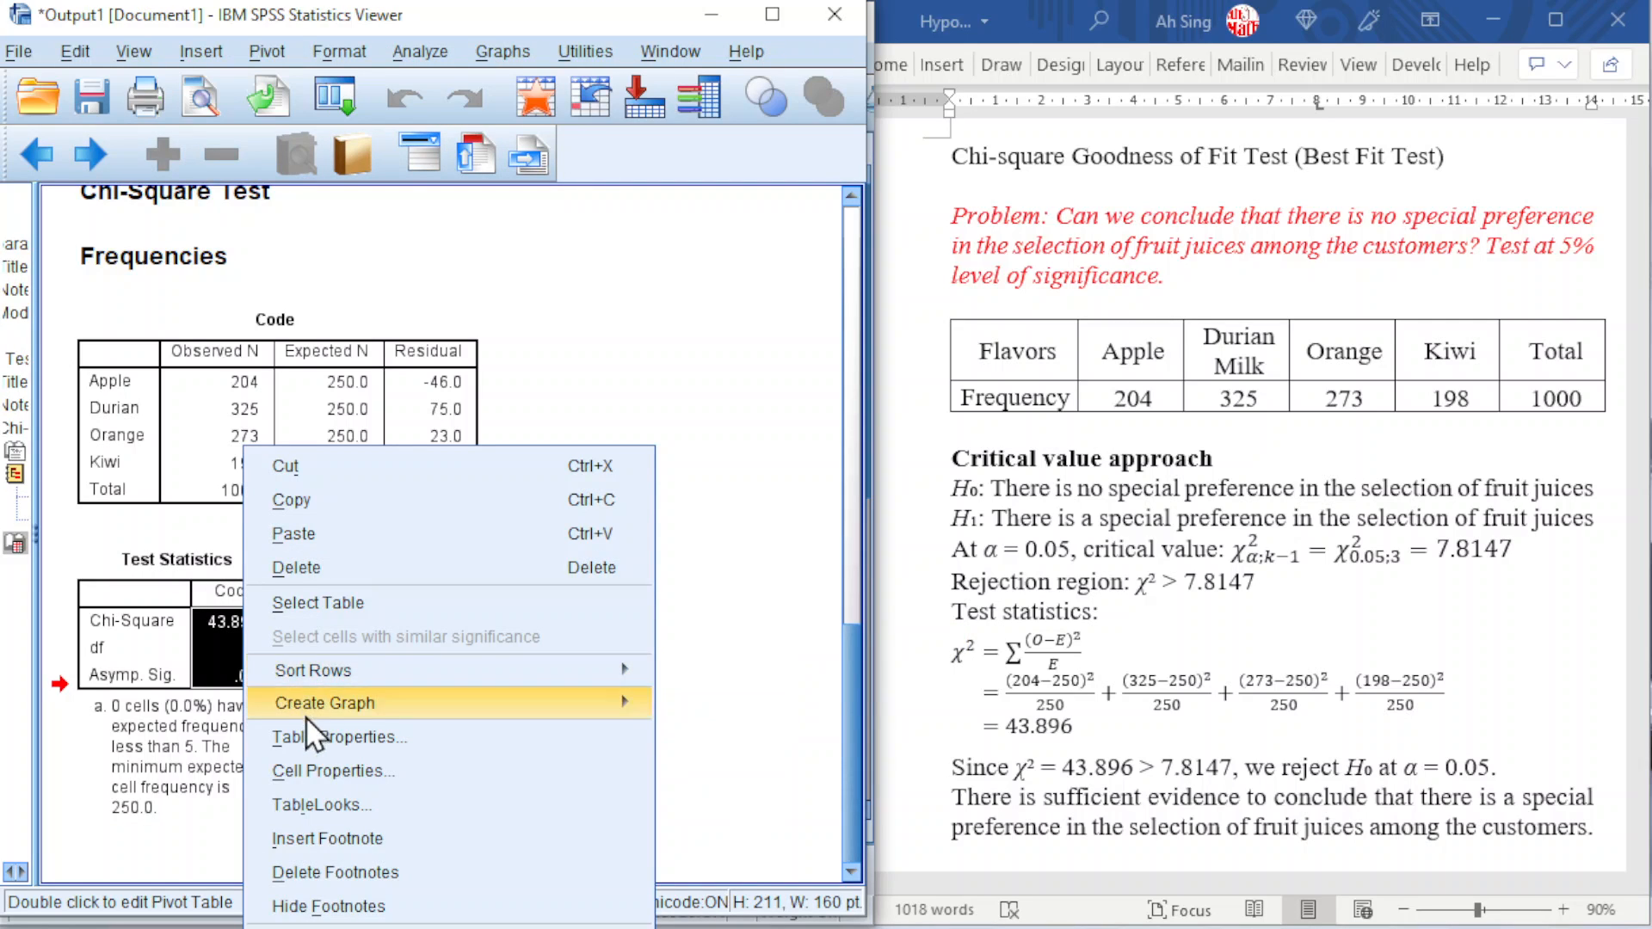
click(312, 770)
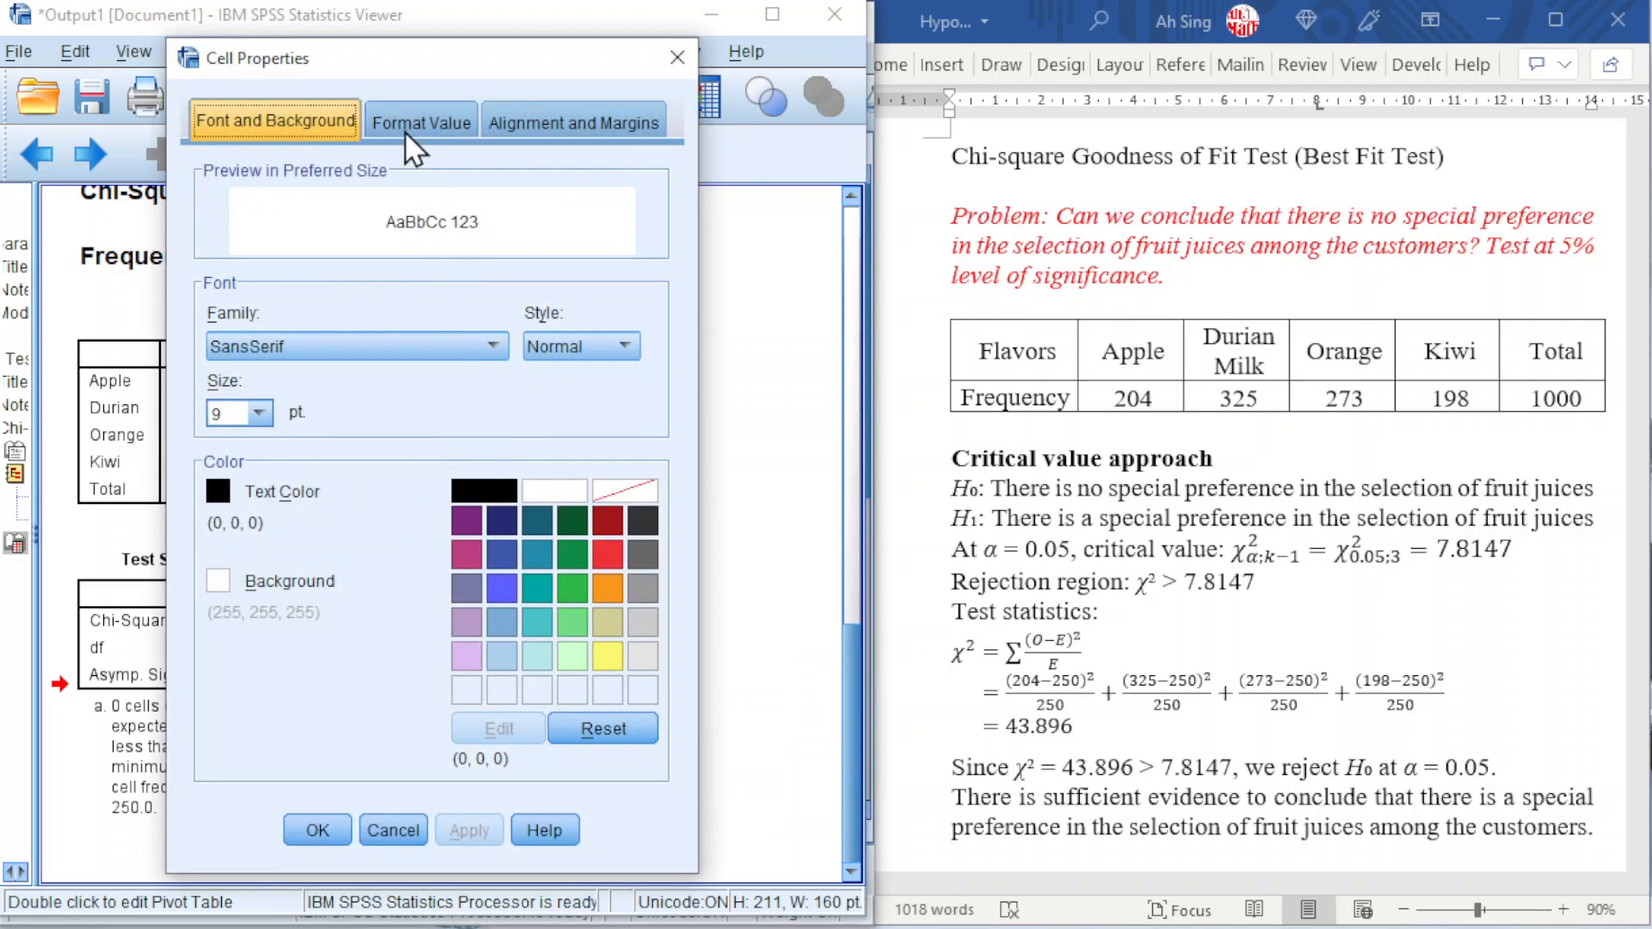
click(404, 124)
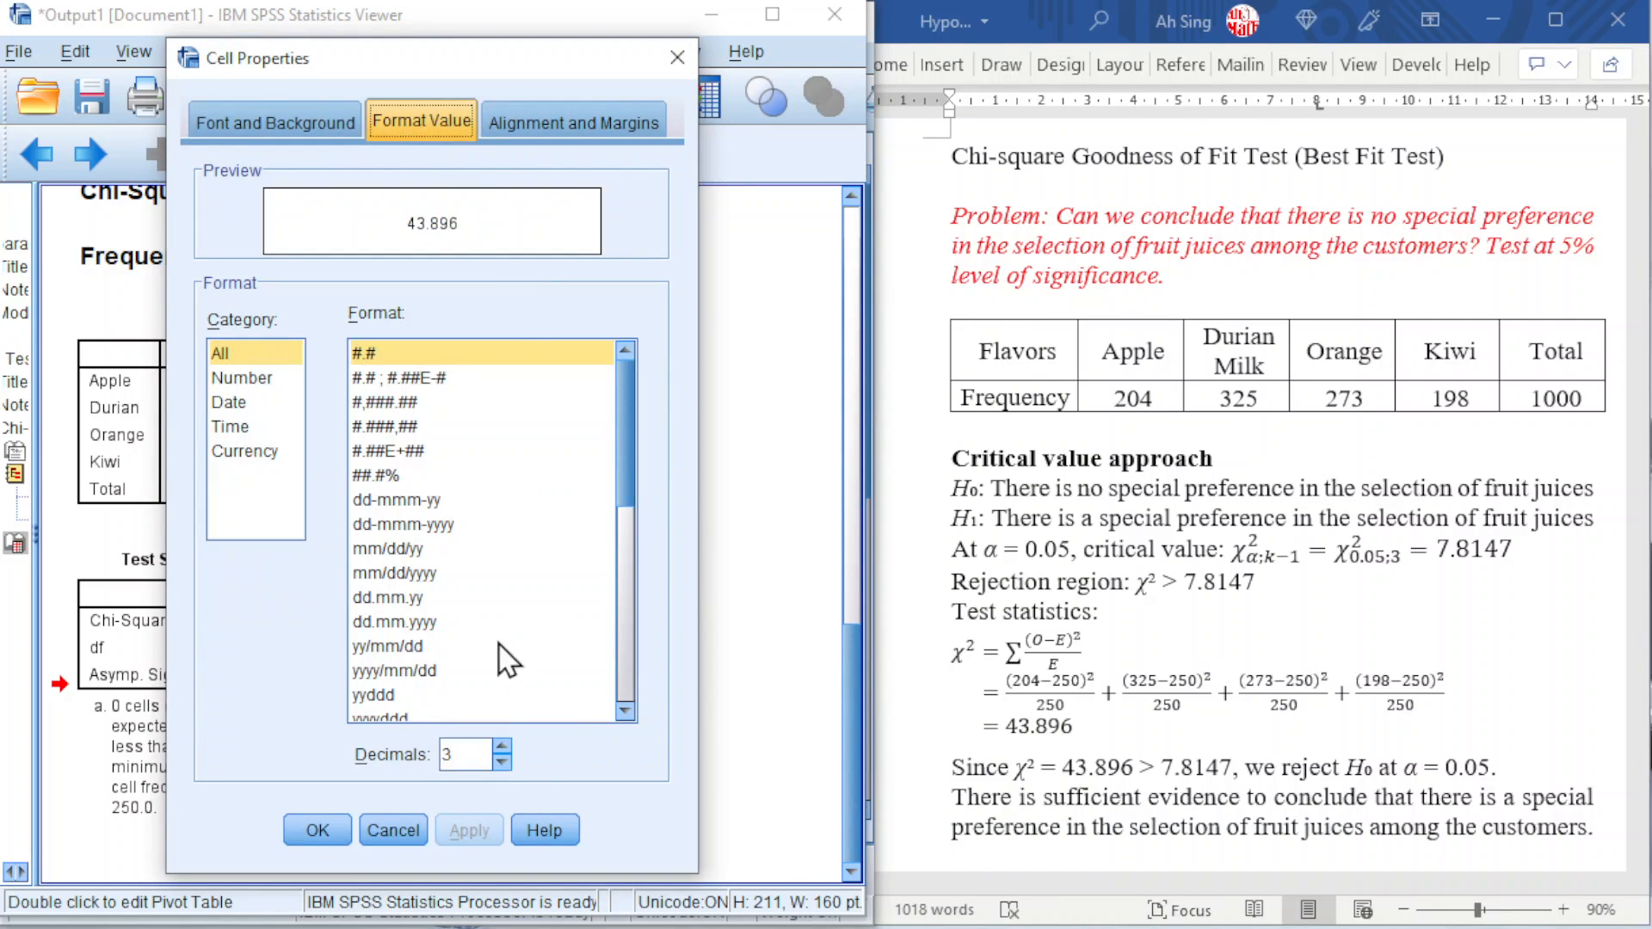
click(500, 746)
click(504, 745)
click(504, 745)
click(504, 745)
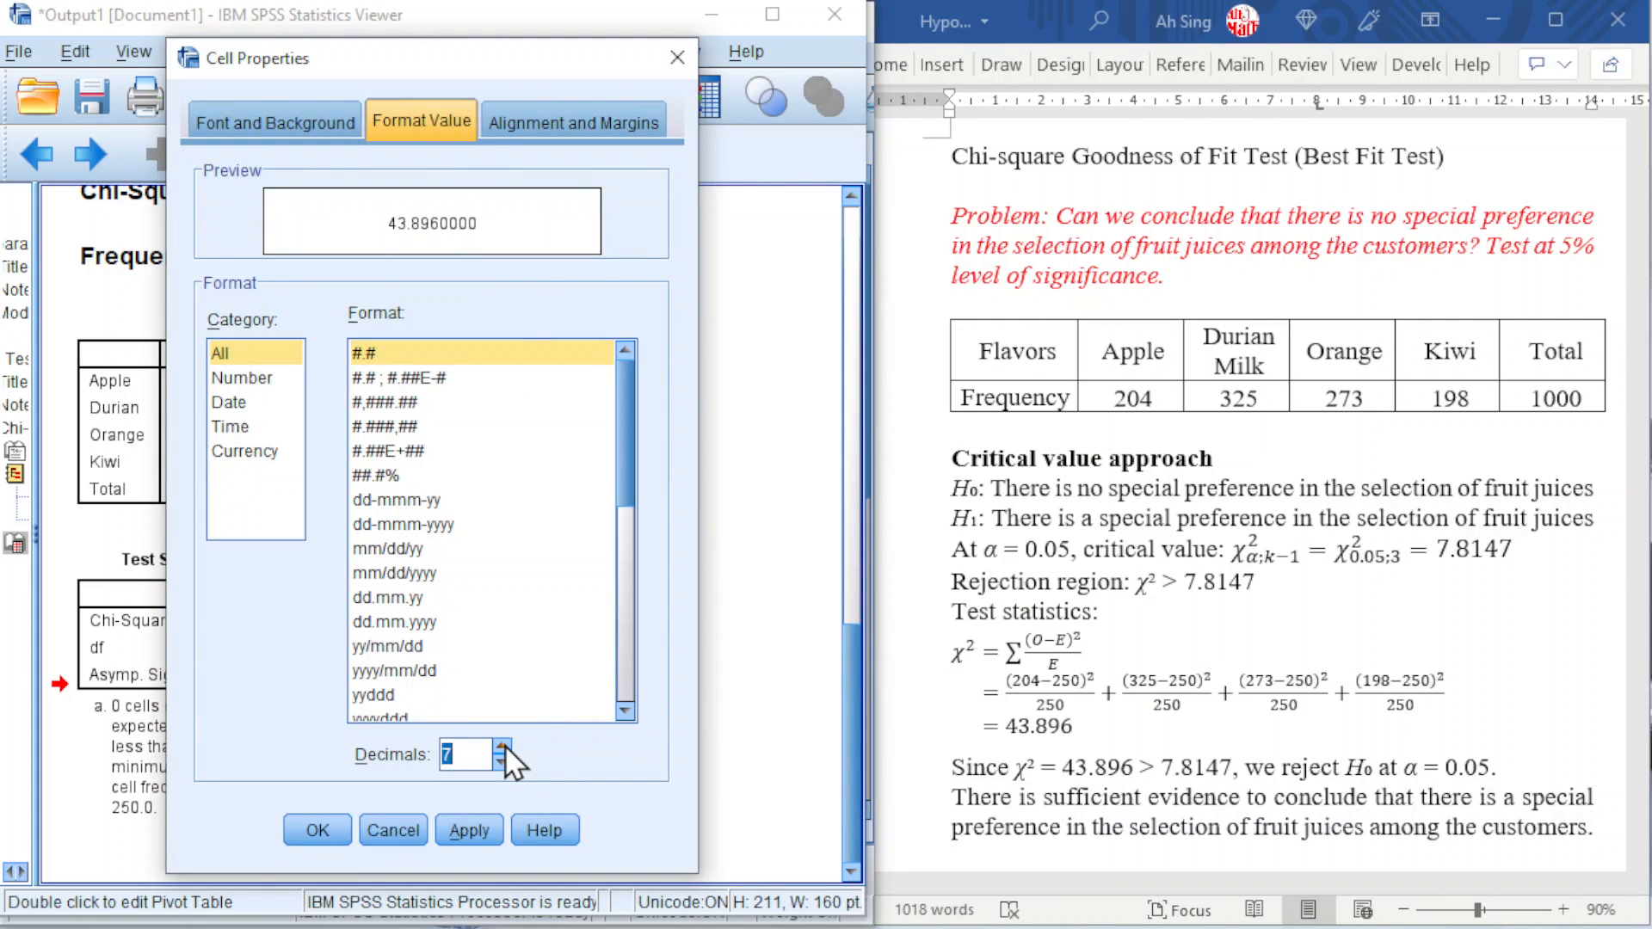
click(315, 831)
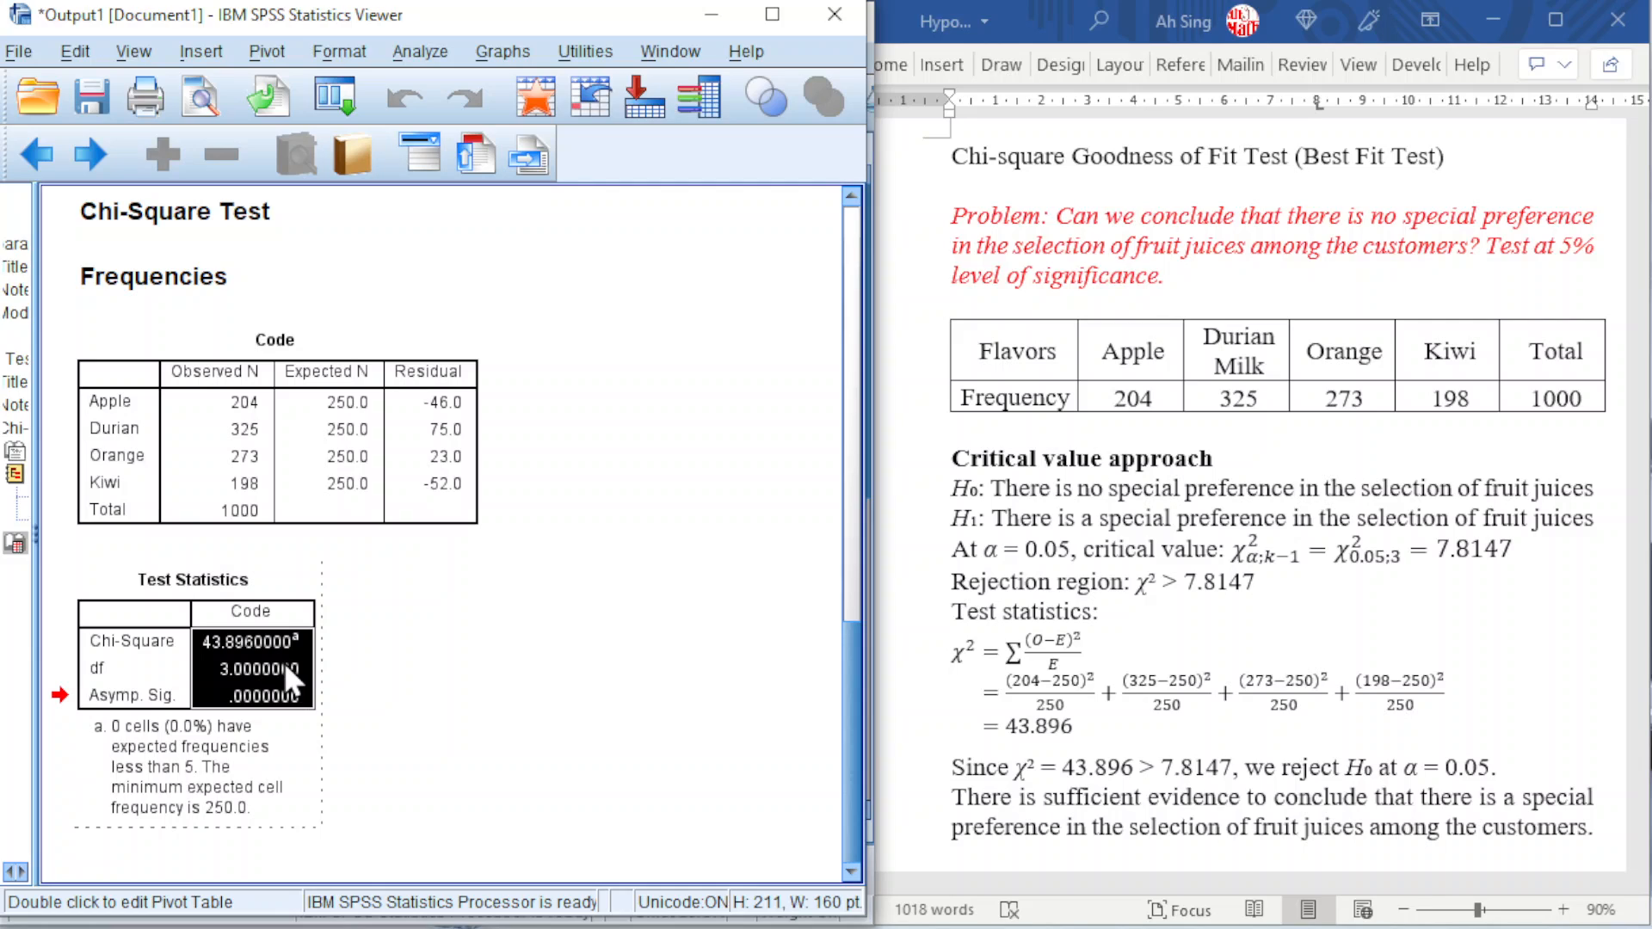
click(417, 666)
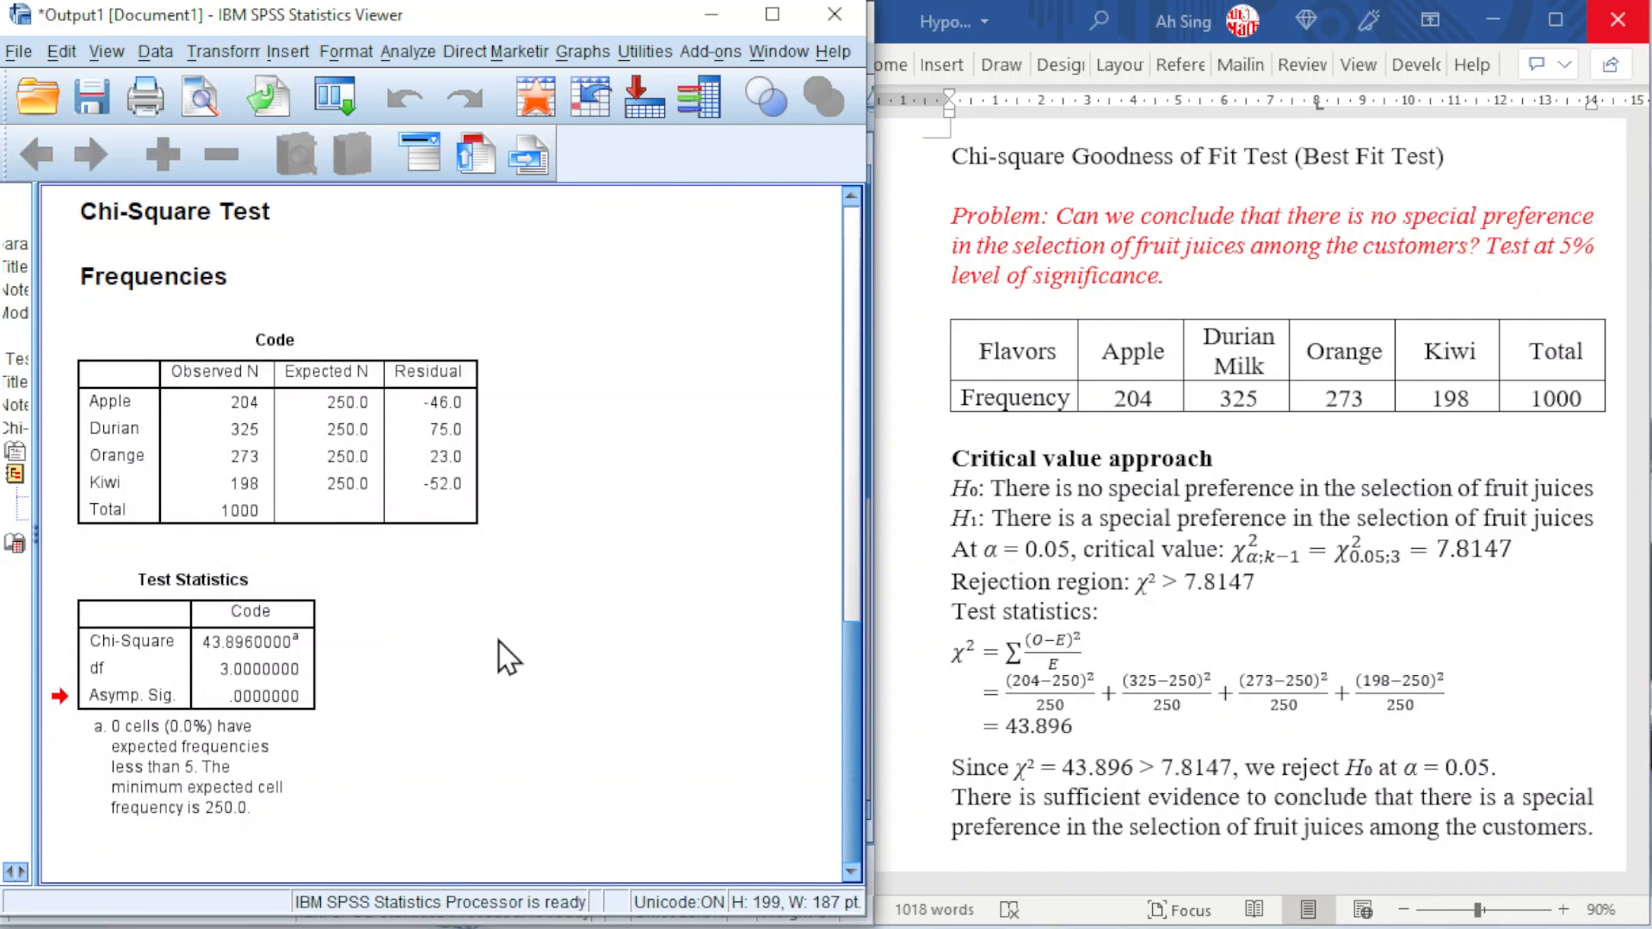
click(267, 661)
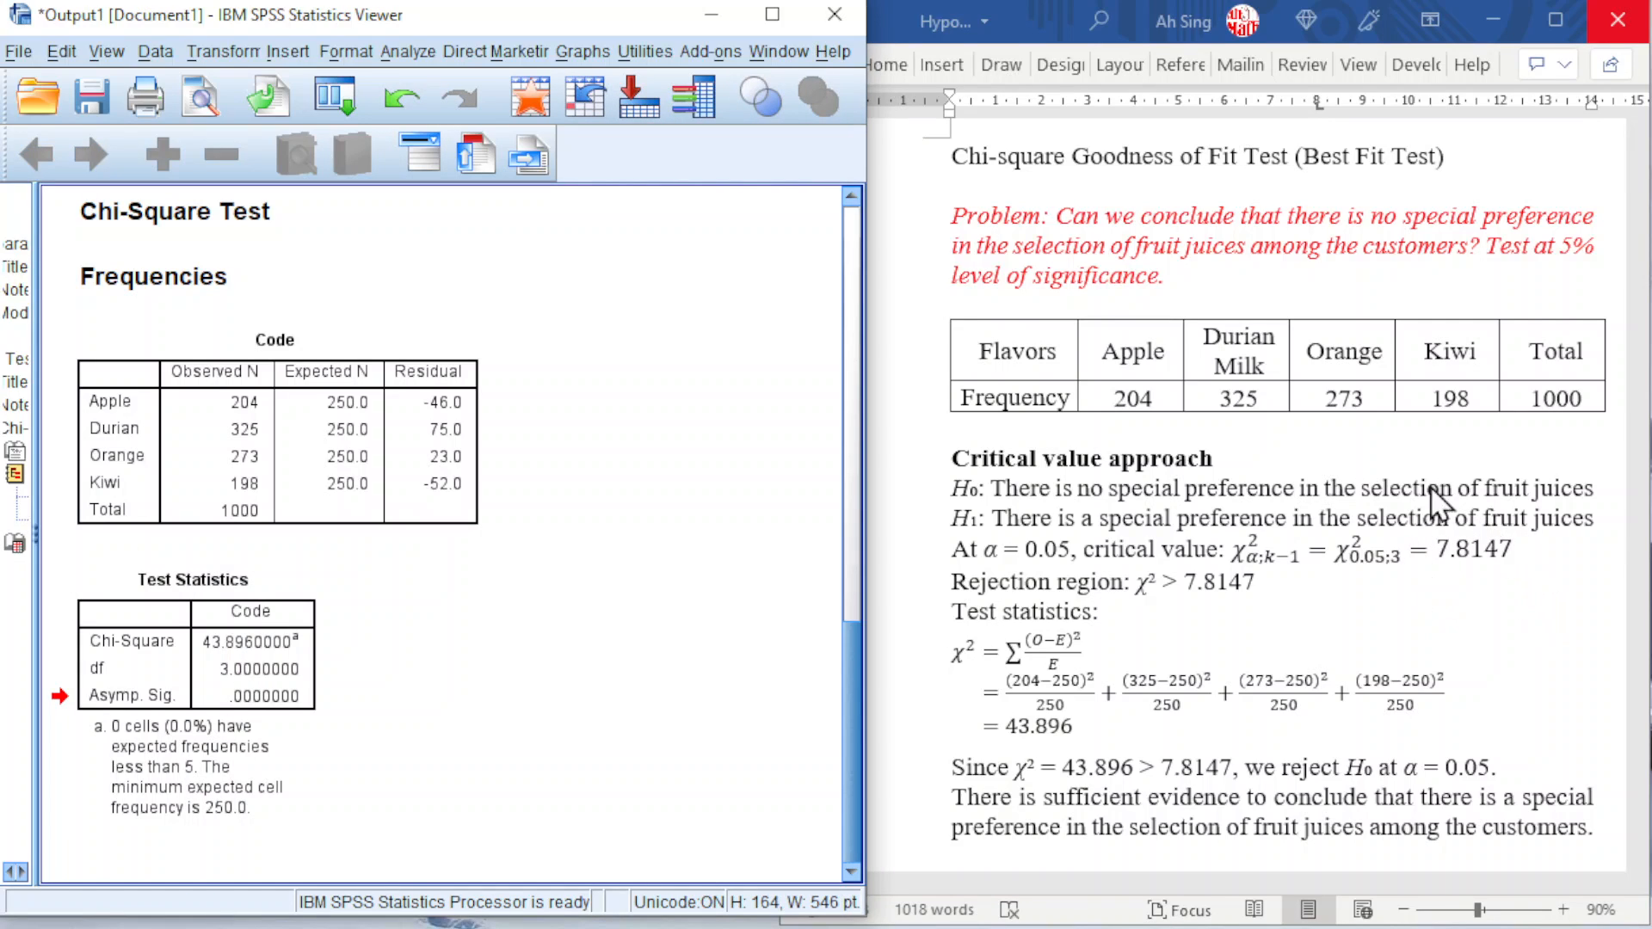
Create a new empty dataset and enter 1 in the first cell of its first column.
click(16, 54)
mouse_move(36, 79)
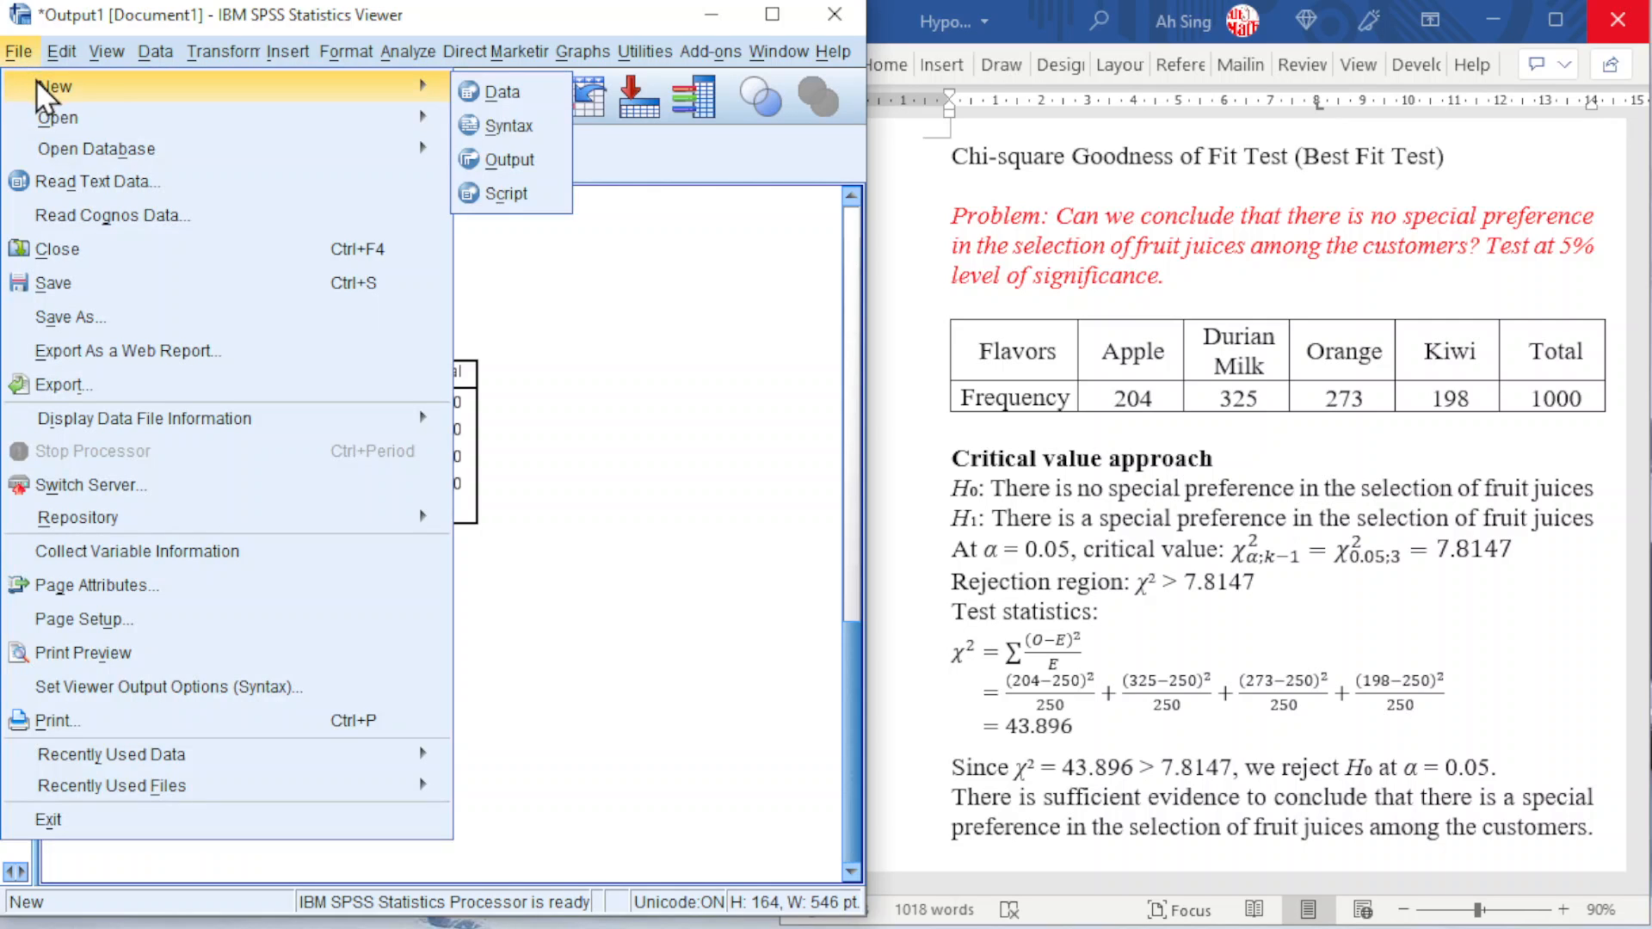
click(505, 86)
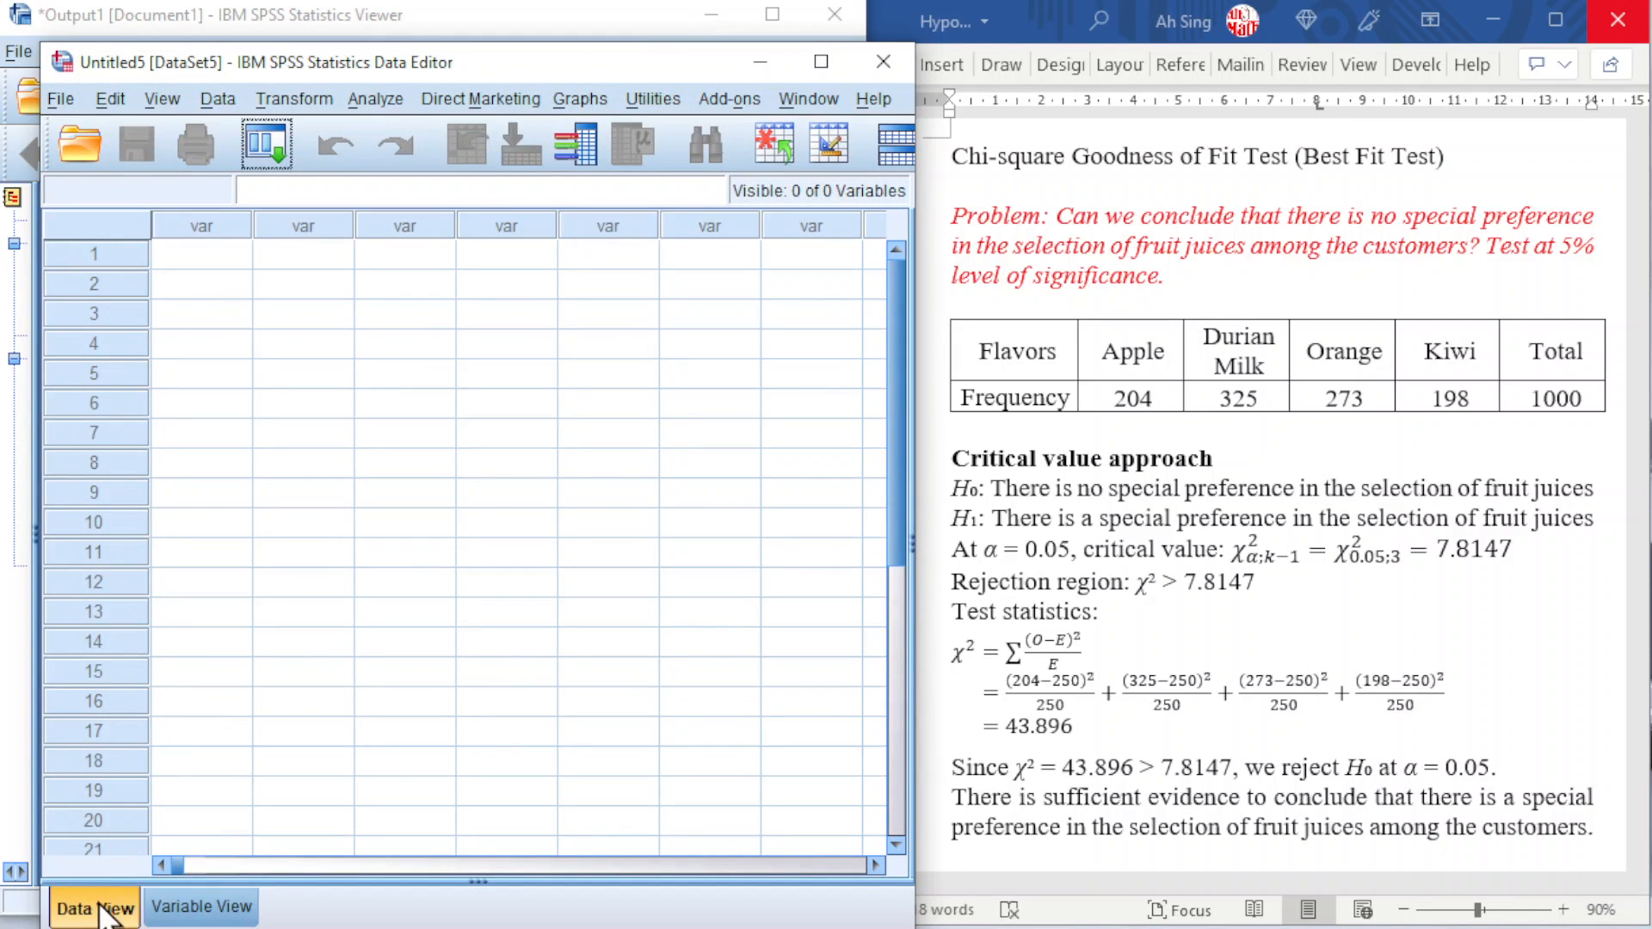
drag(231, 73, 198, 28)
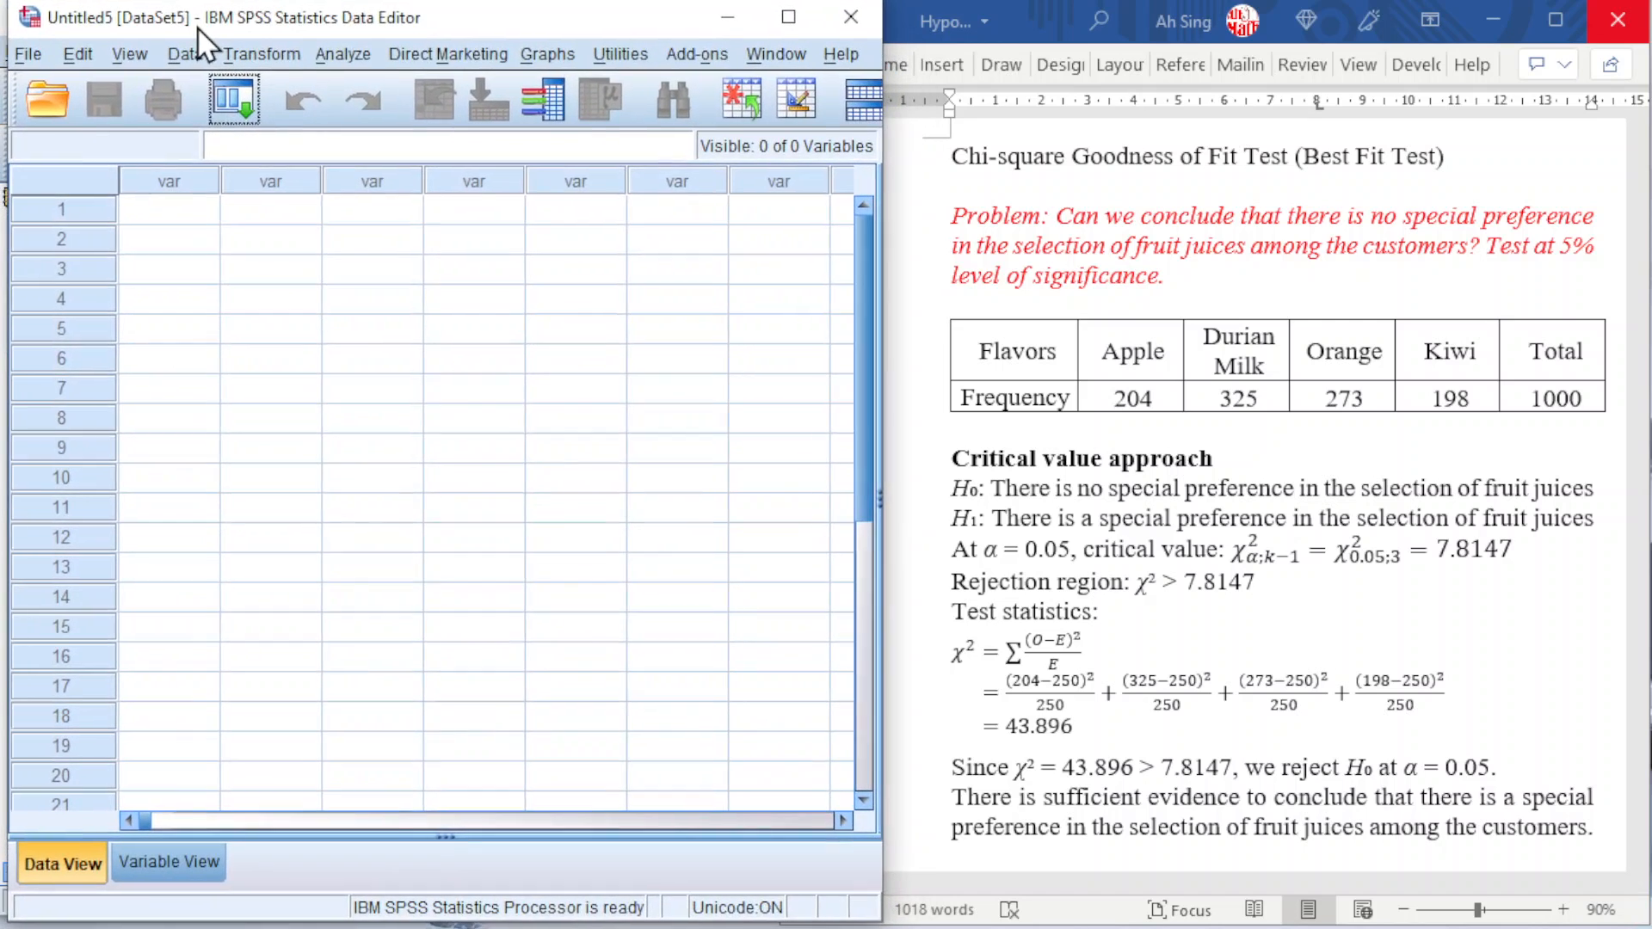
click(169, 211)
text(1)
key(Return)
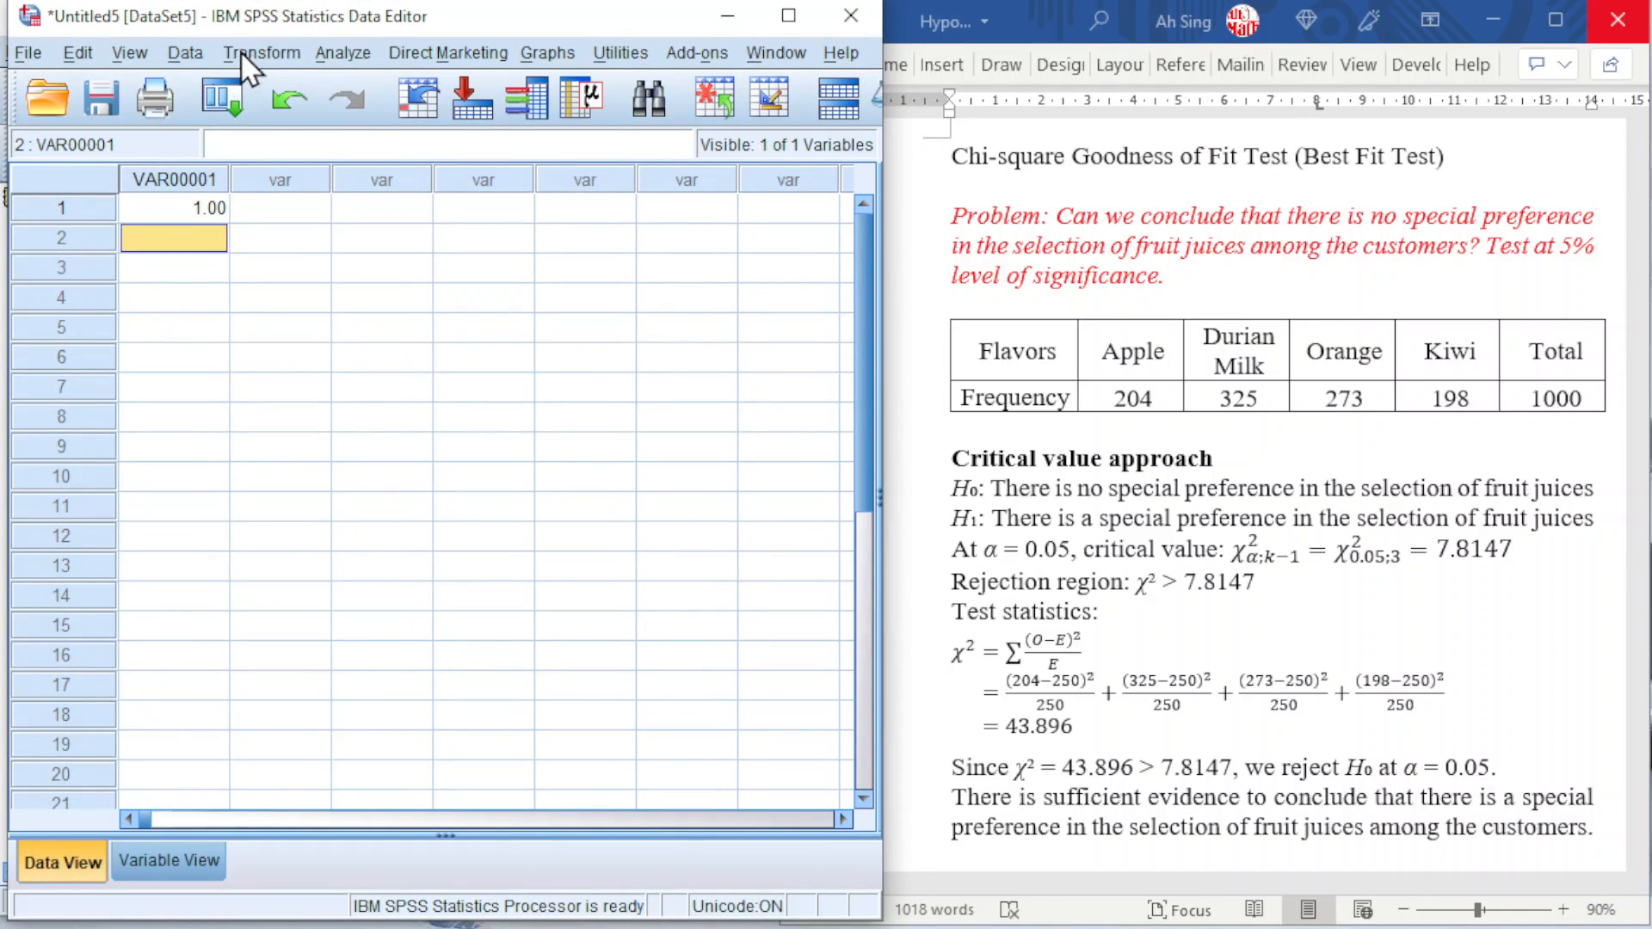
Start computing a target variable X with the Idf.Chisq function from the Inverse DF group as its expression.
click(243, 50)
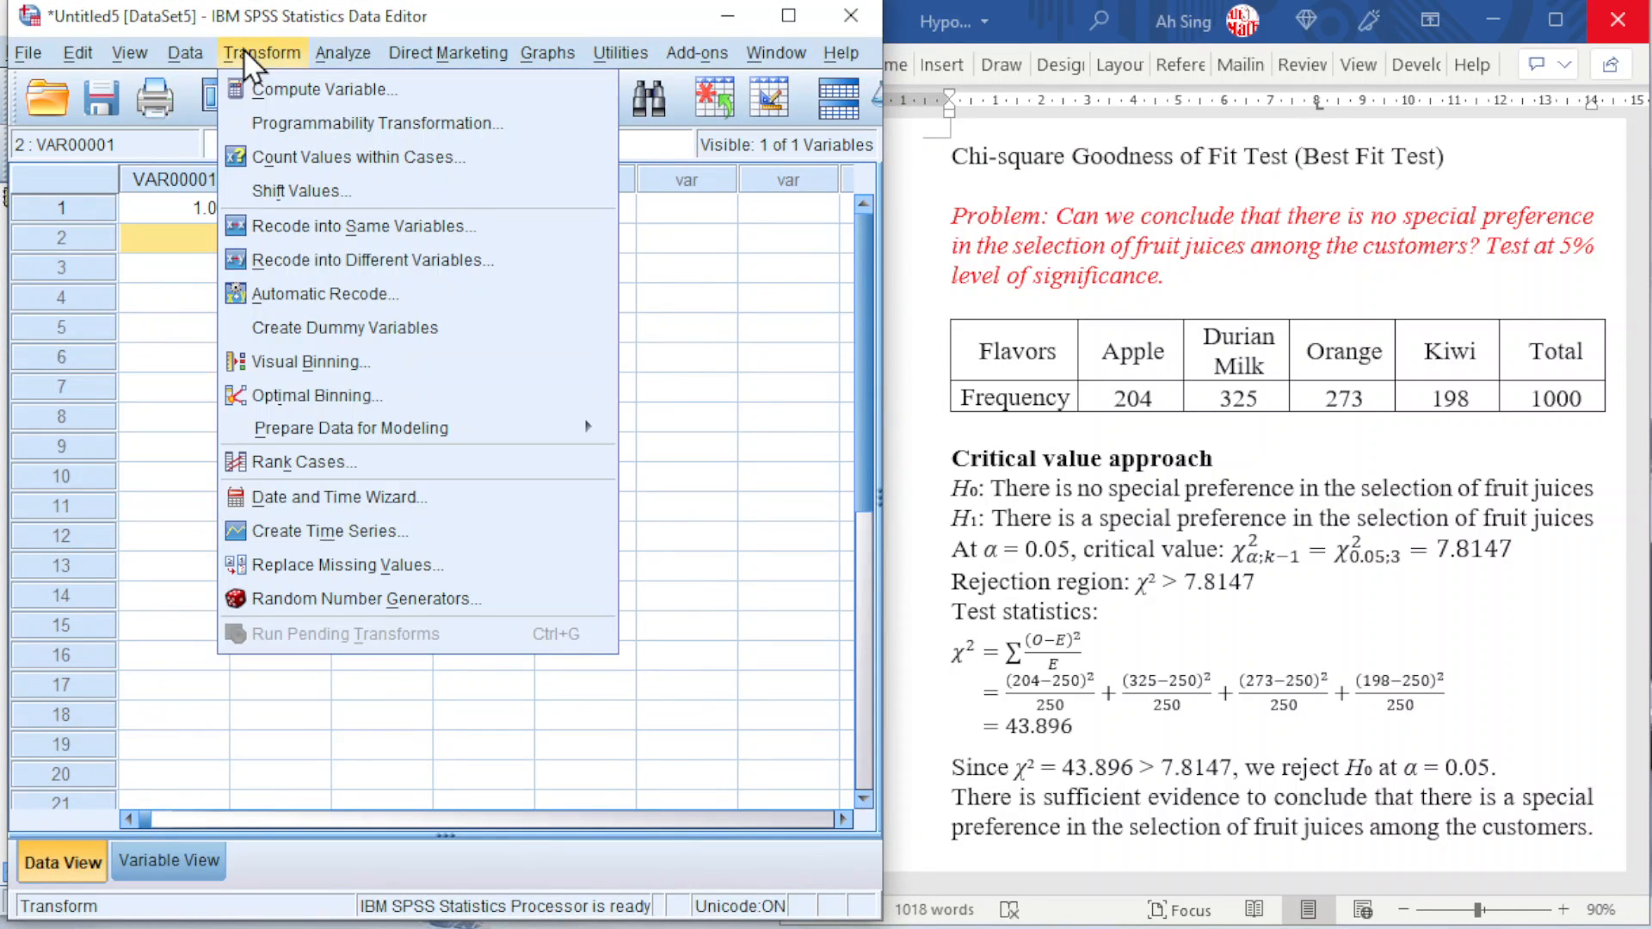
click(276, 89)
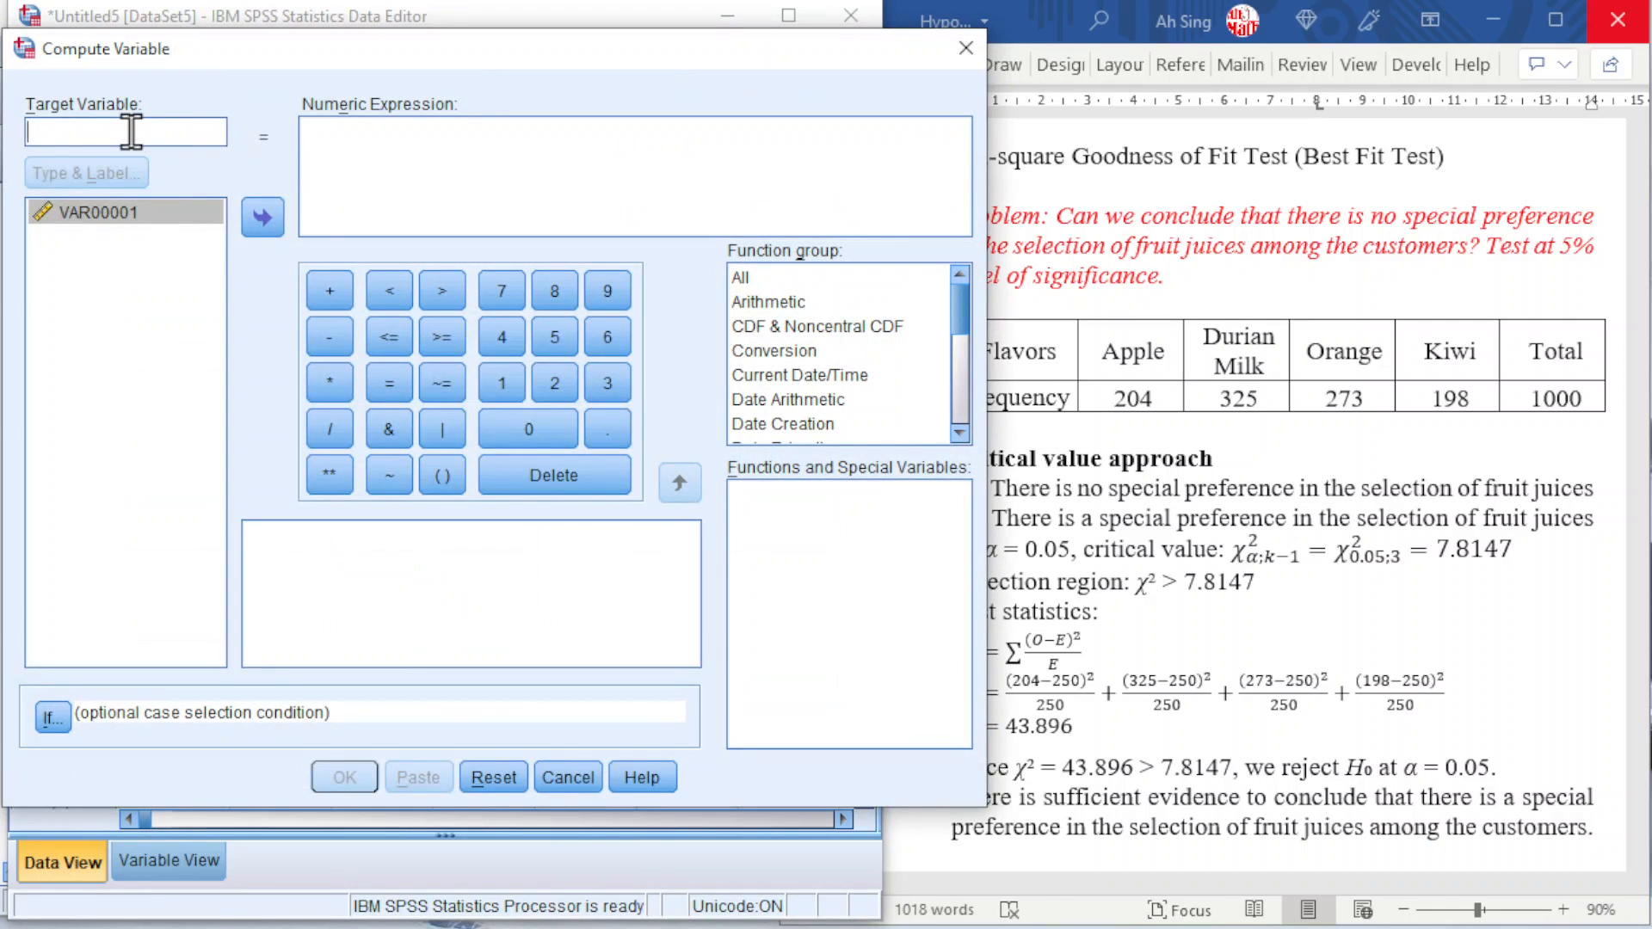
text(X)
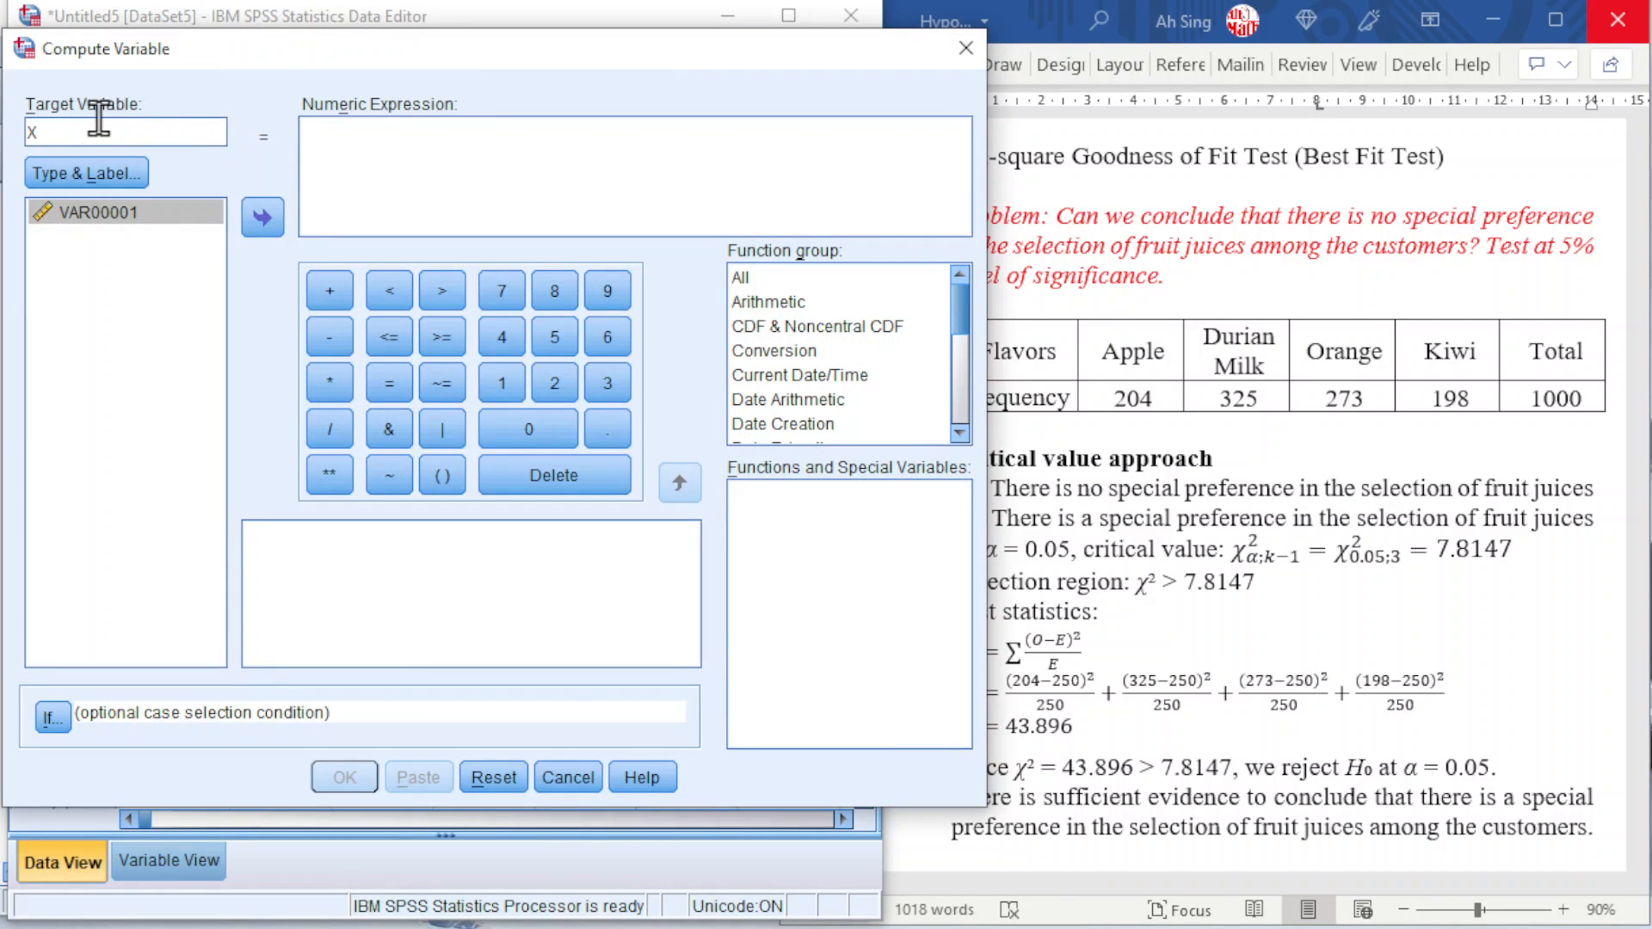
click(342, 136)
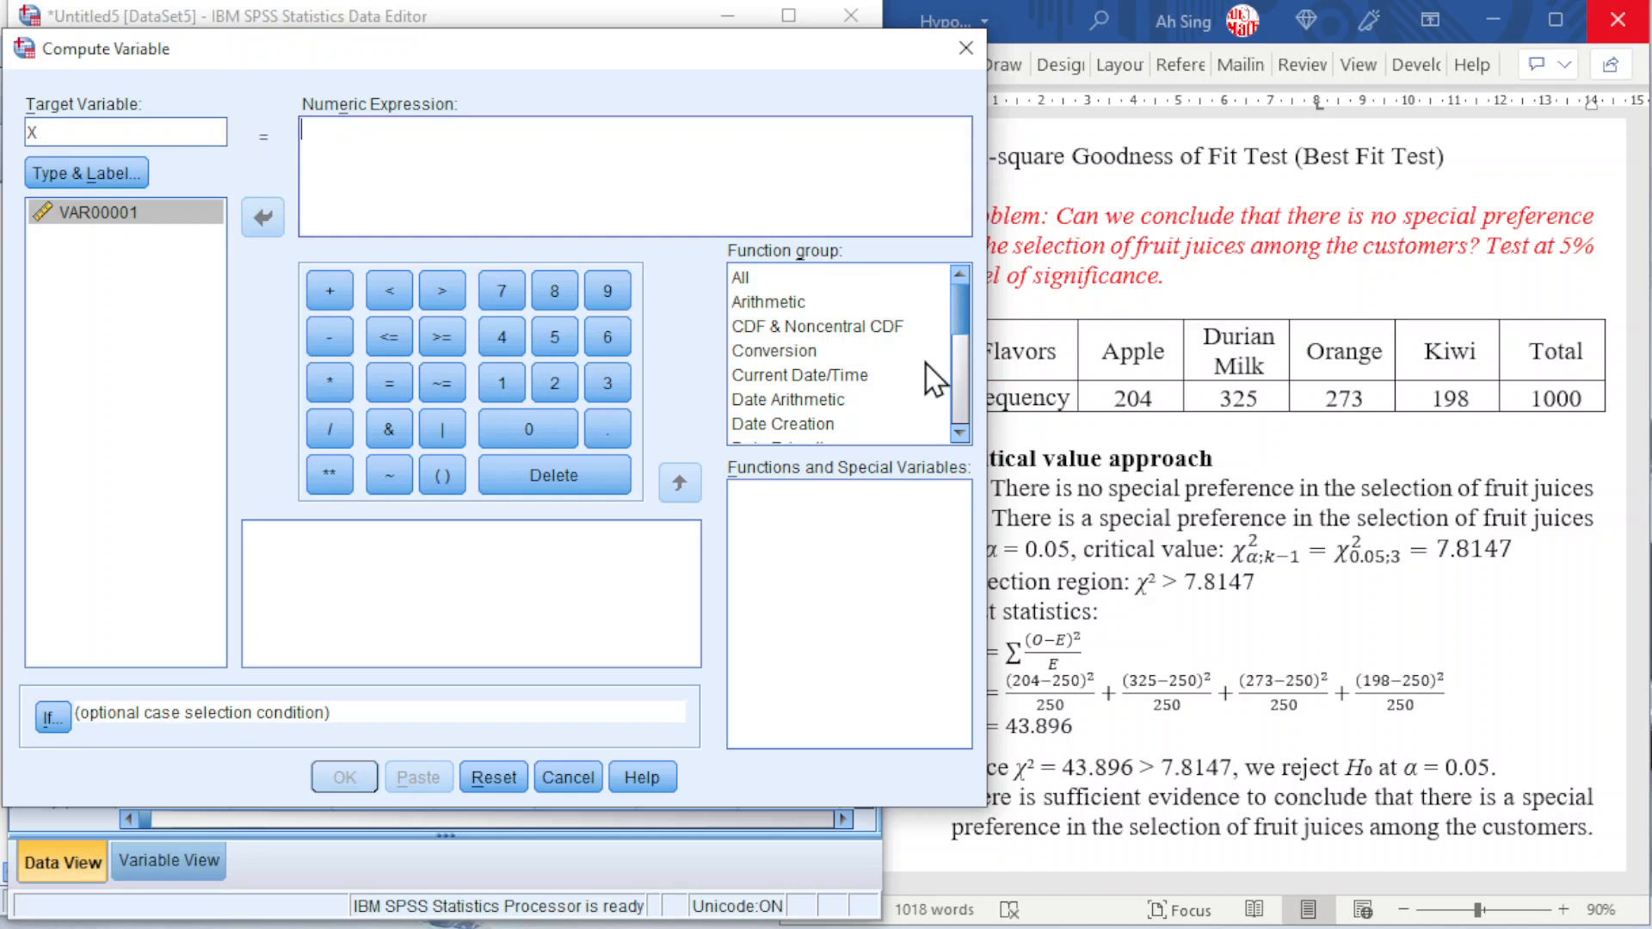
scroll(915, 379, down, 1)
click(774, 401)
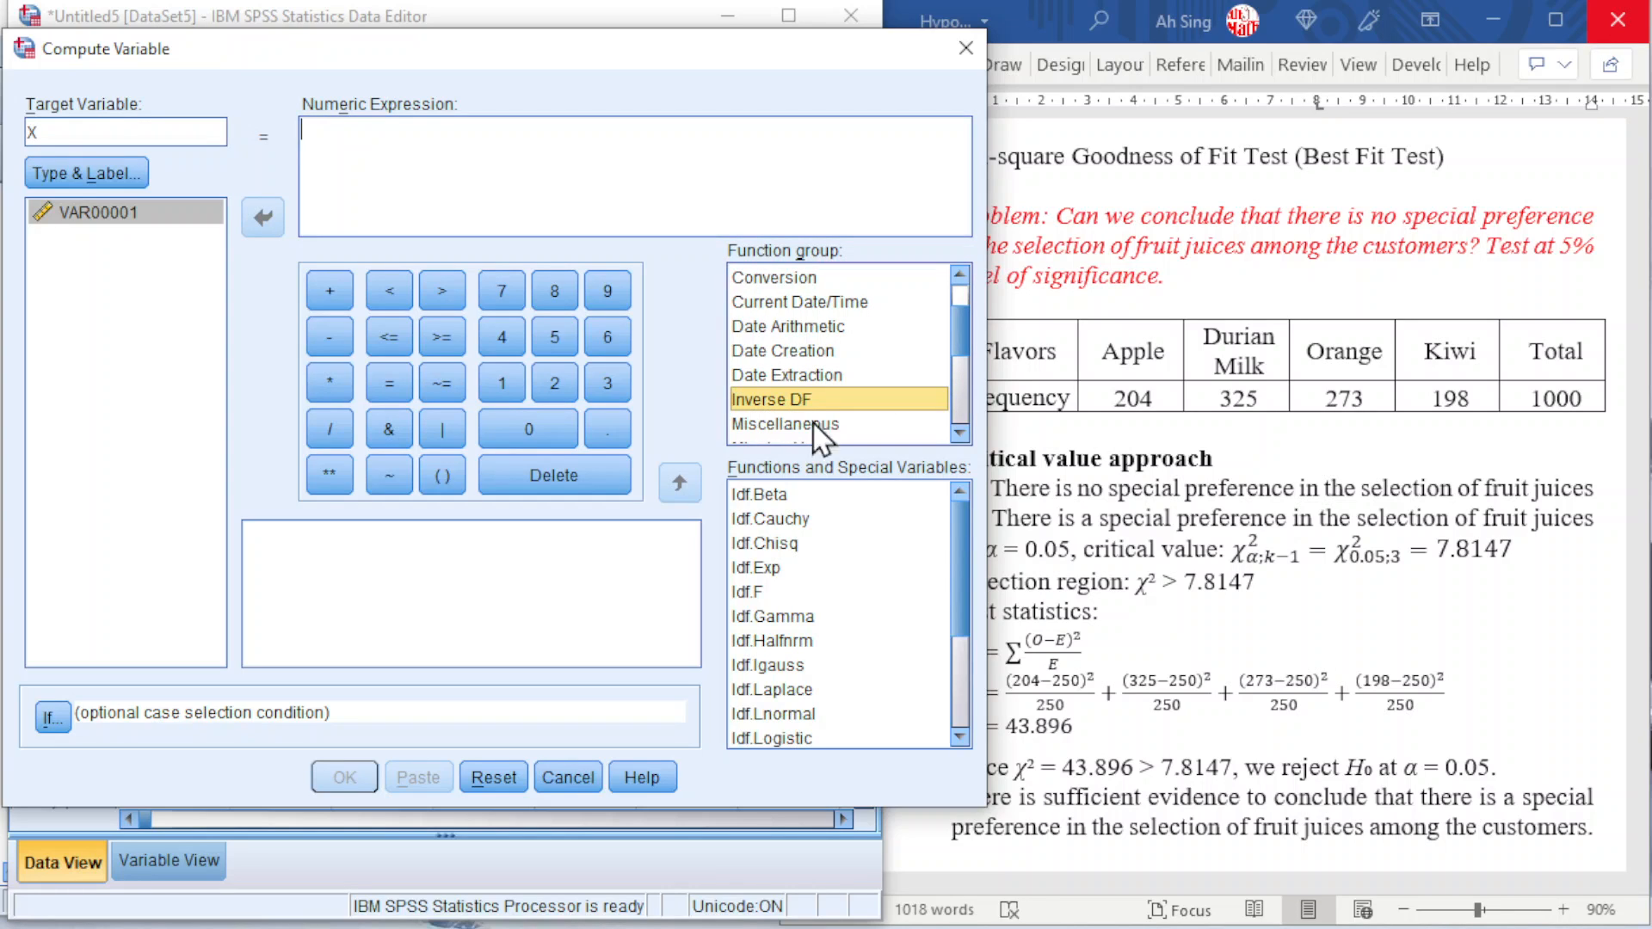
click(762, 543)
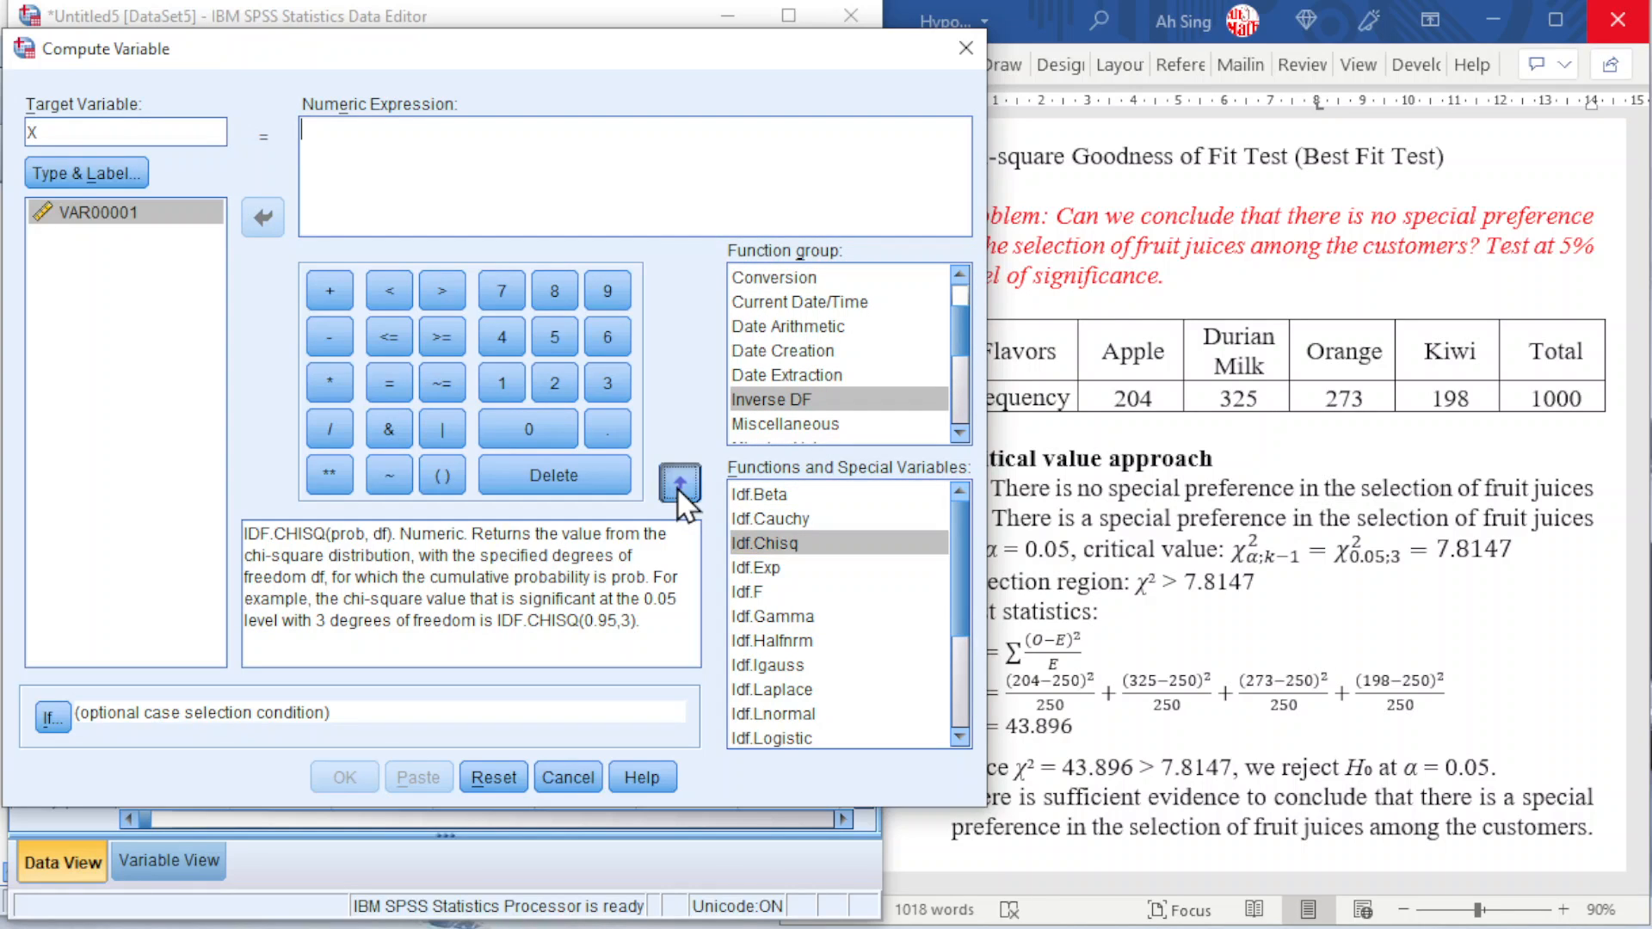
click(679, 484)
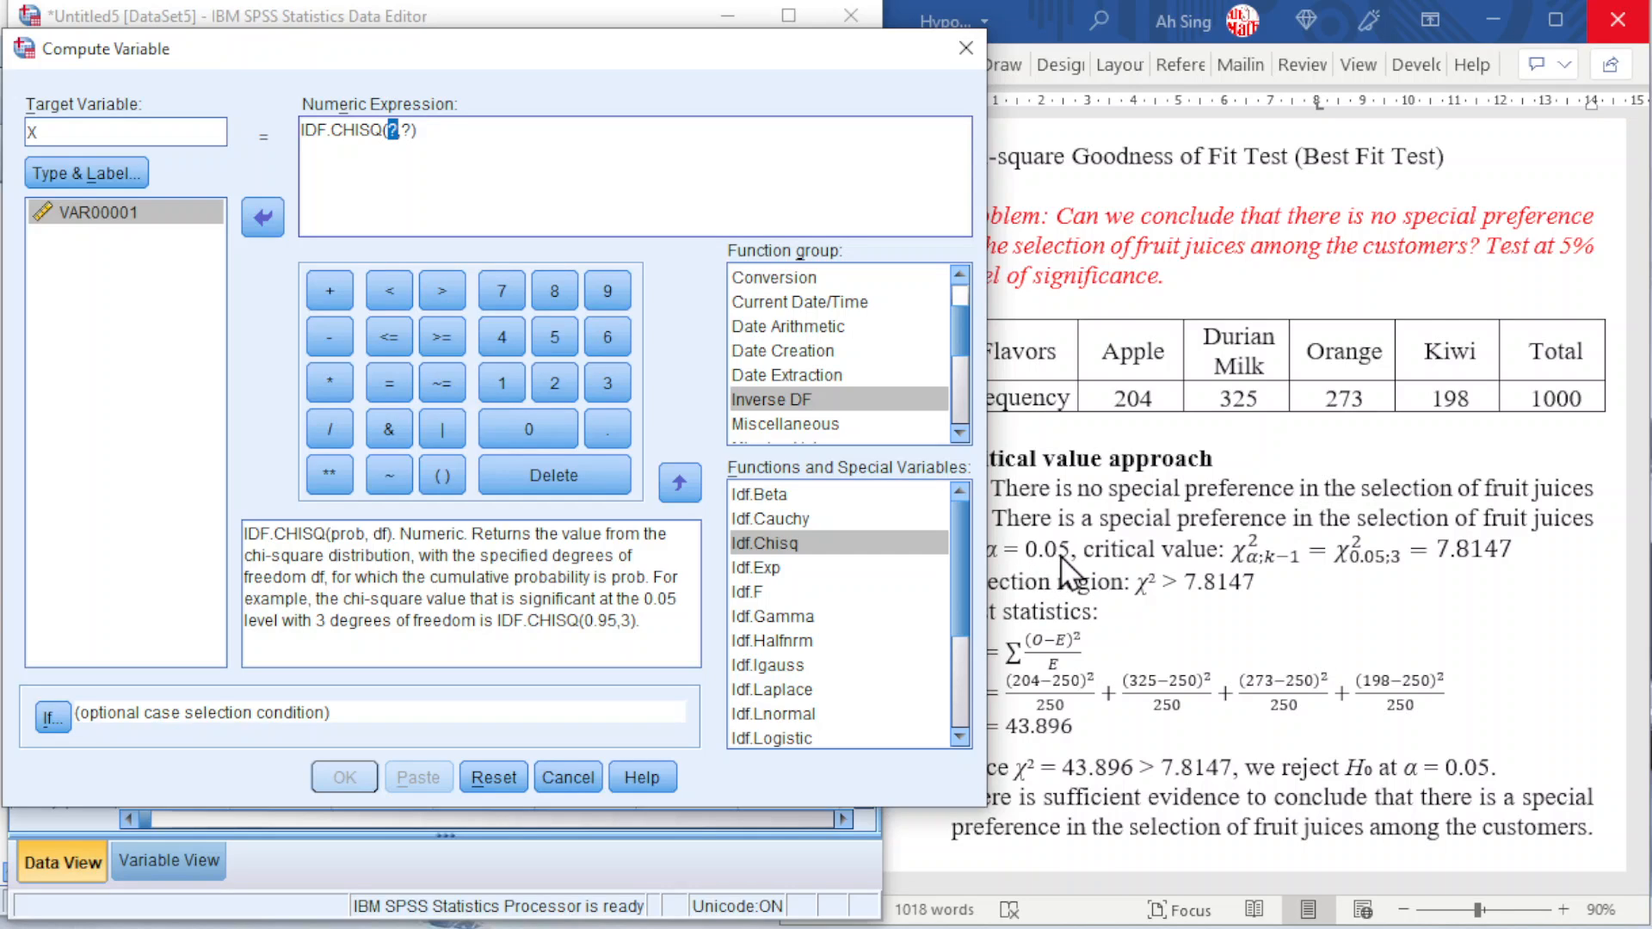
Complete the expression as IDF.CHISQ(0.95,3), compute the variable, and return to the dataset to check the critical value in X.
text(0.95)
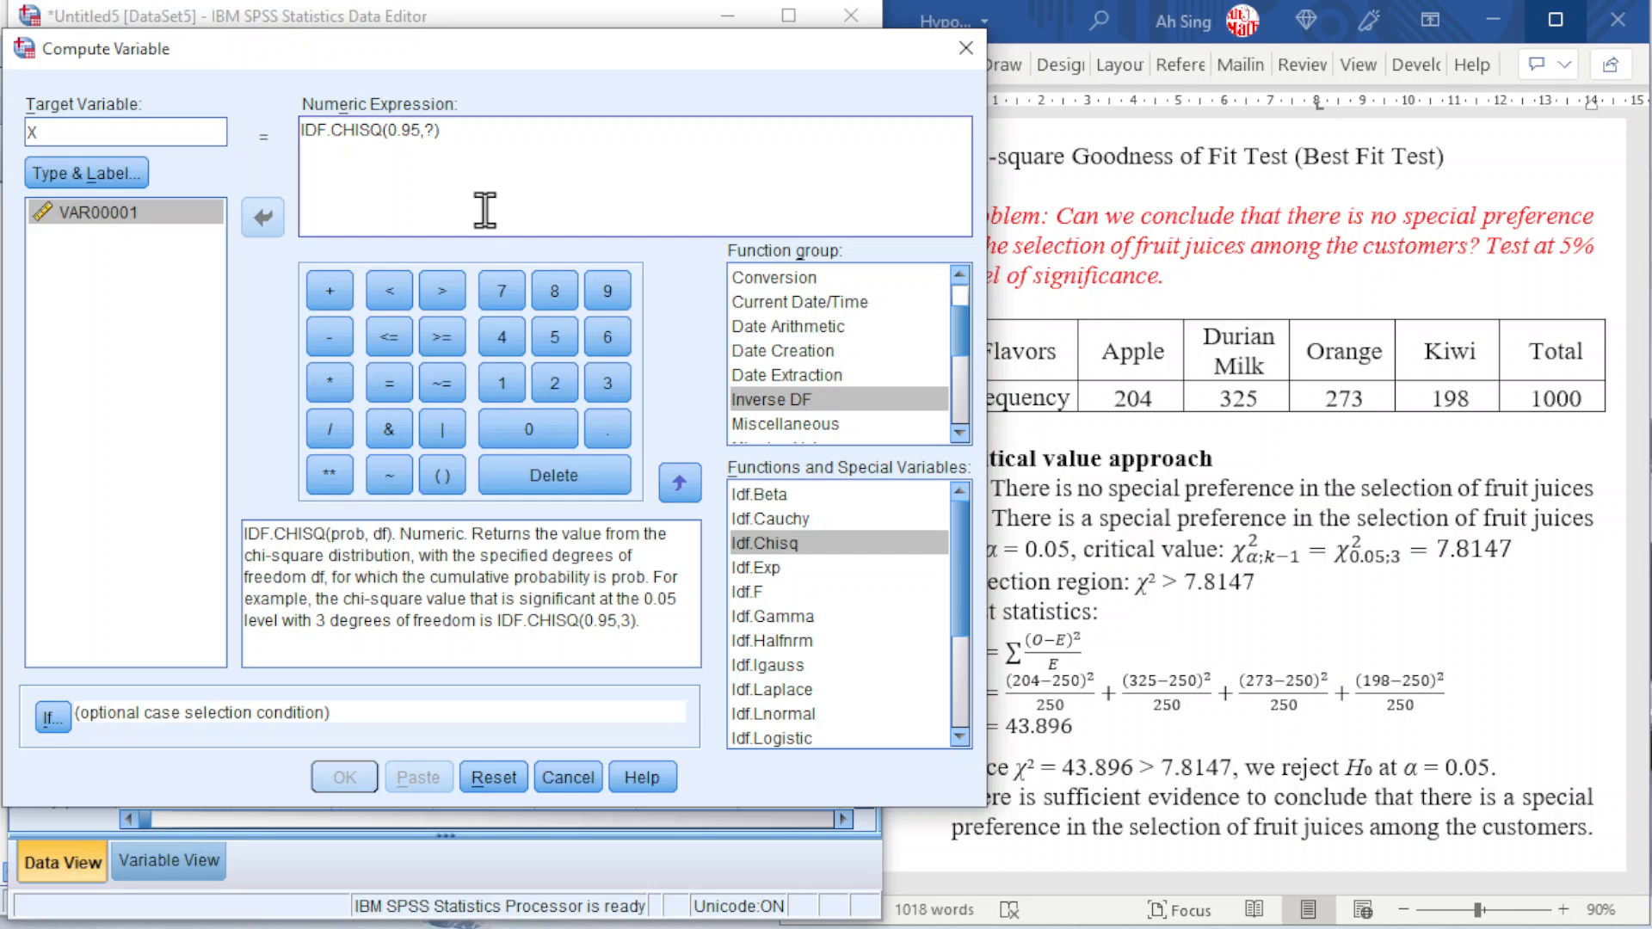
key(BackSpace)
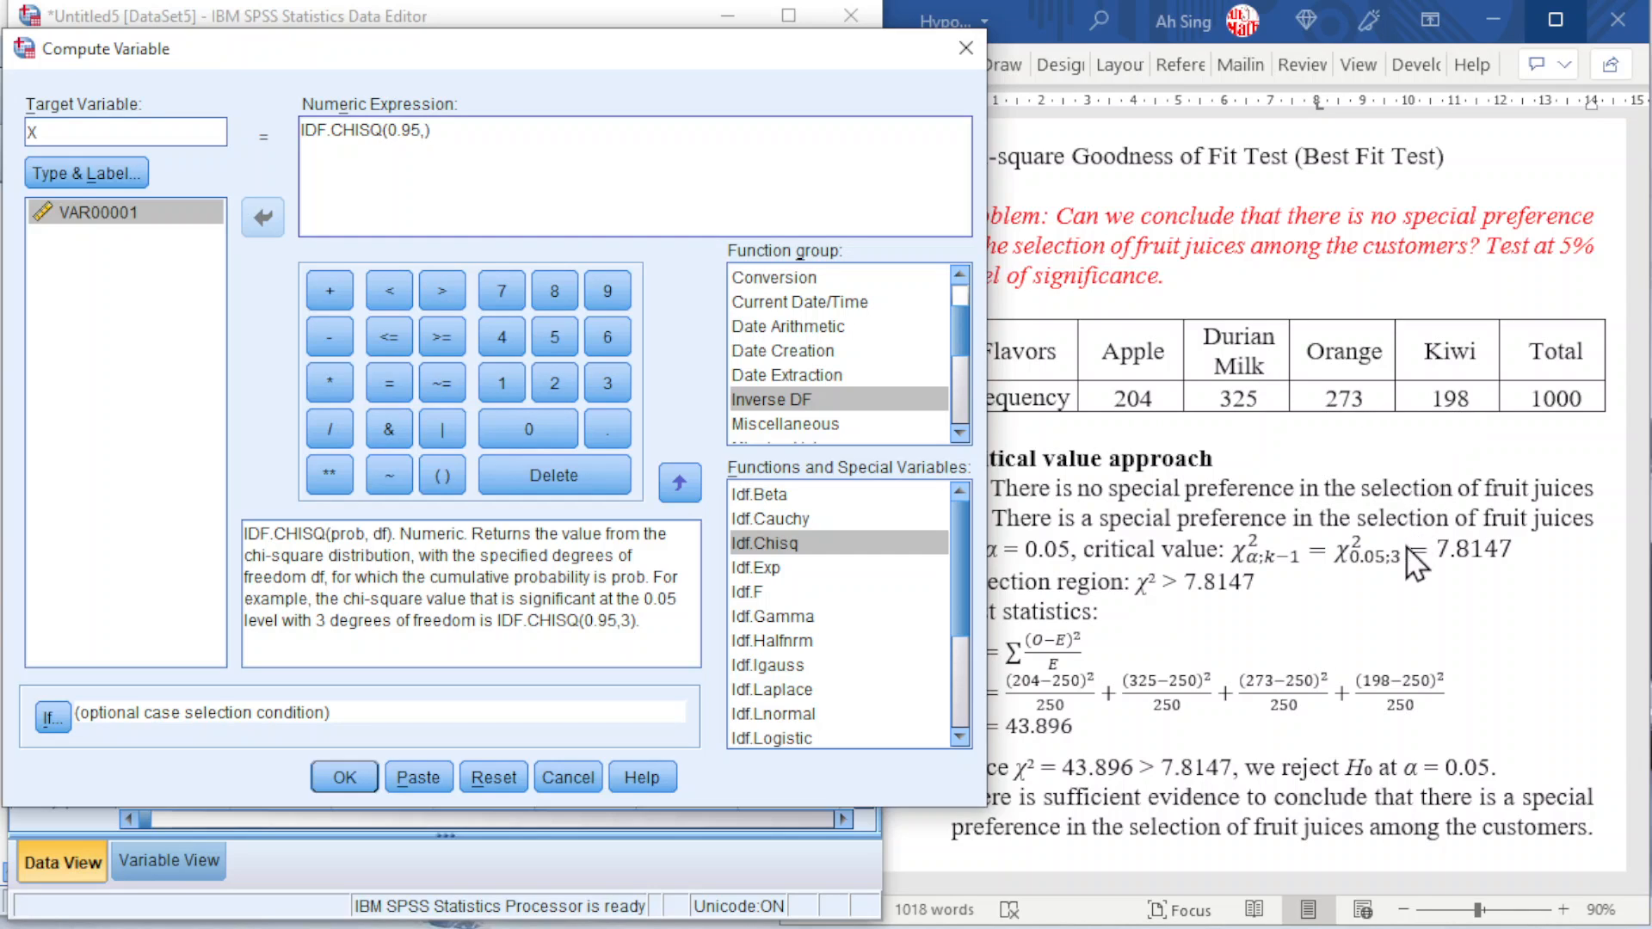
text(3)
click(320, 784)
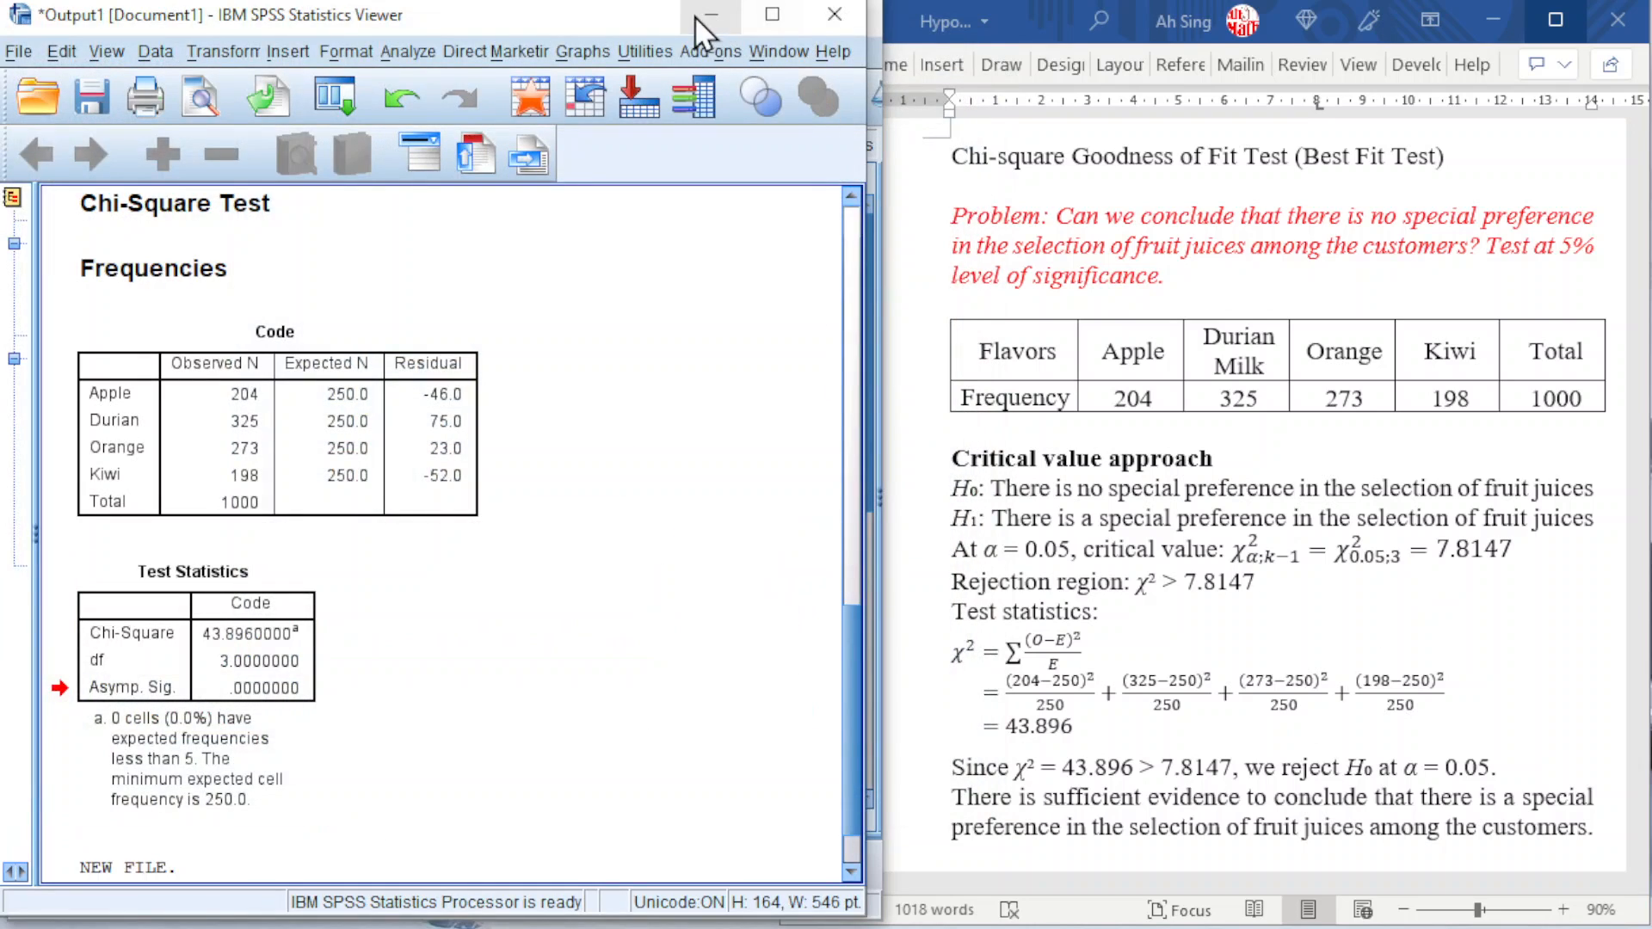
click(708, 16)
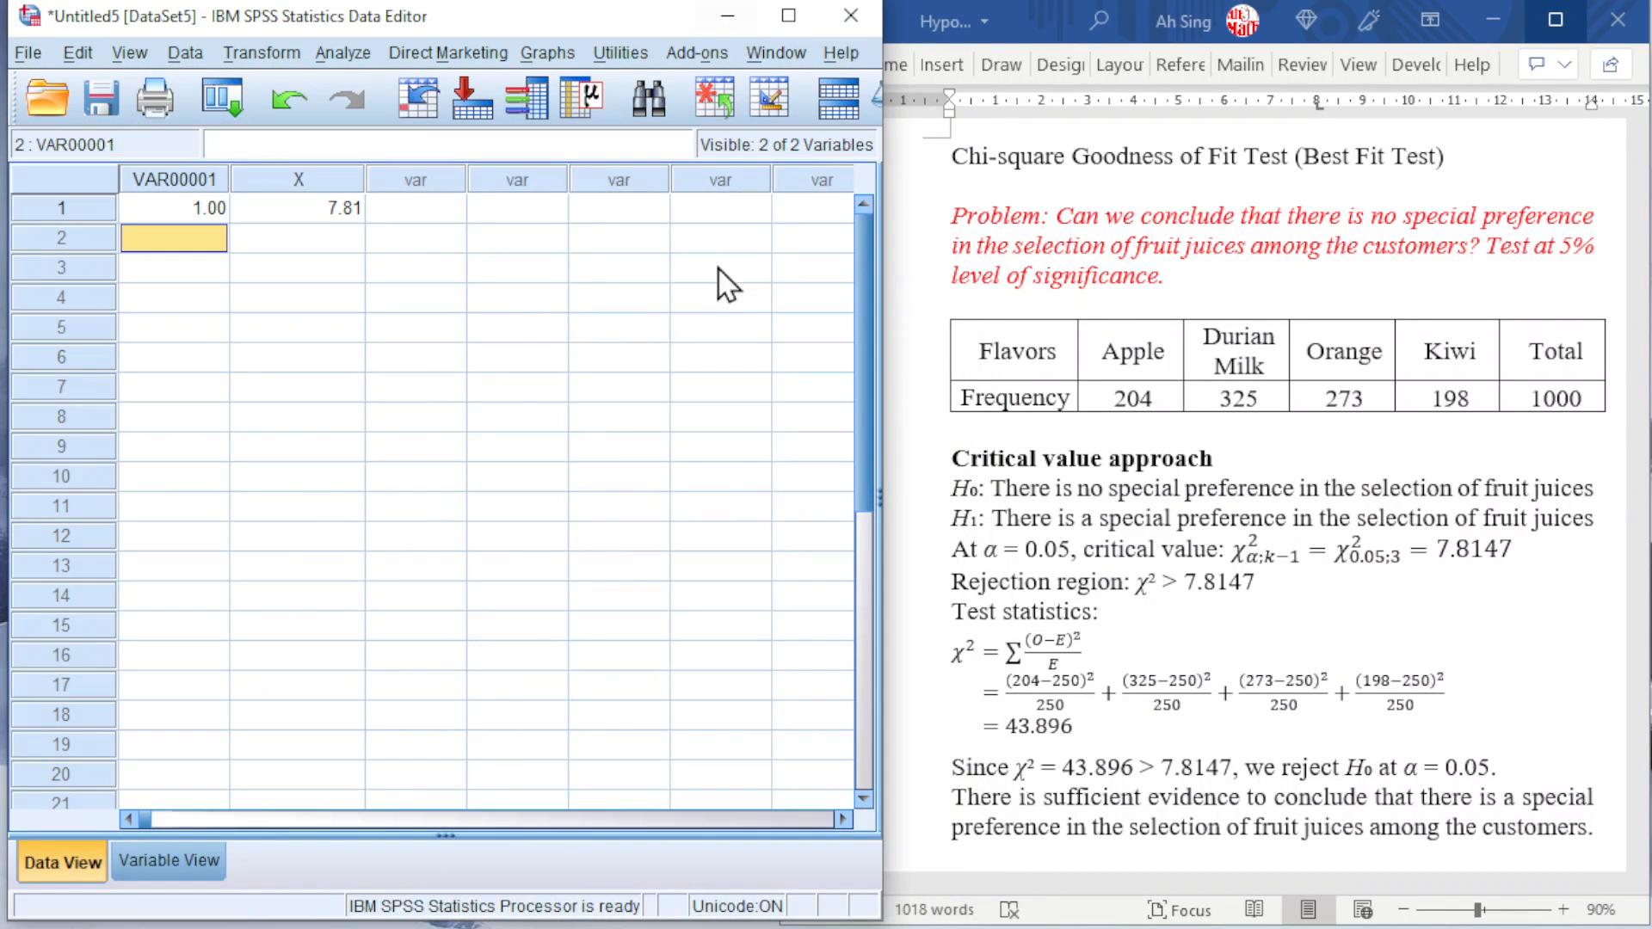
click(298, 211)
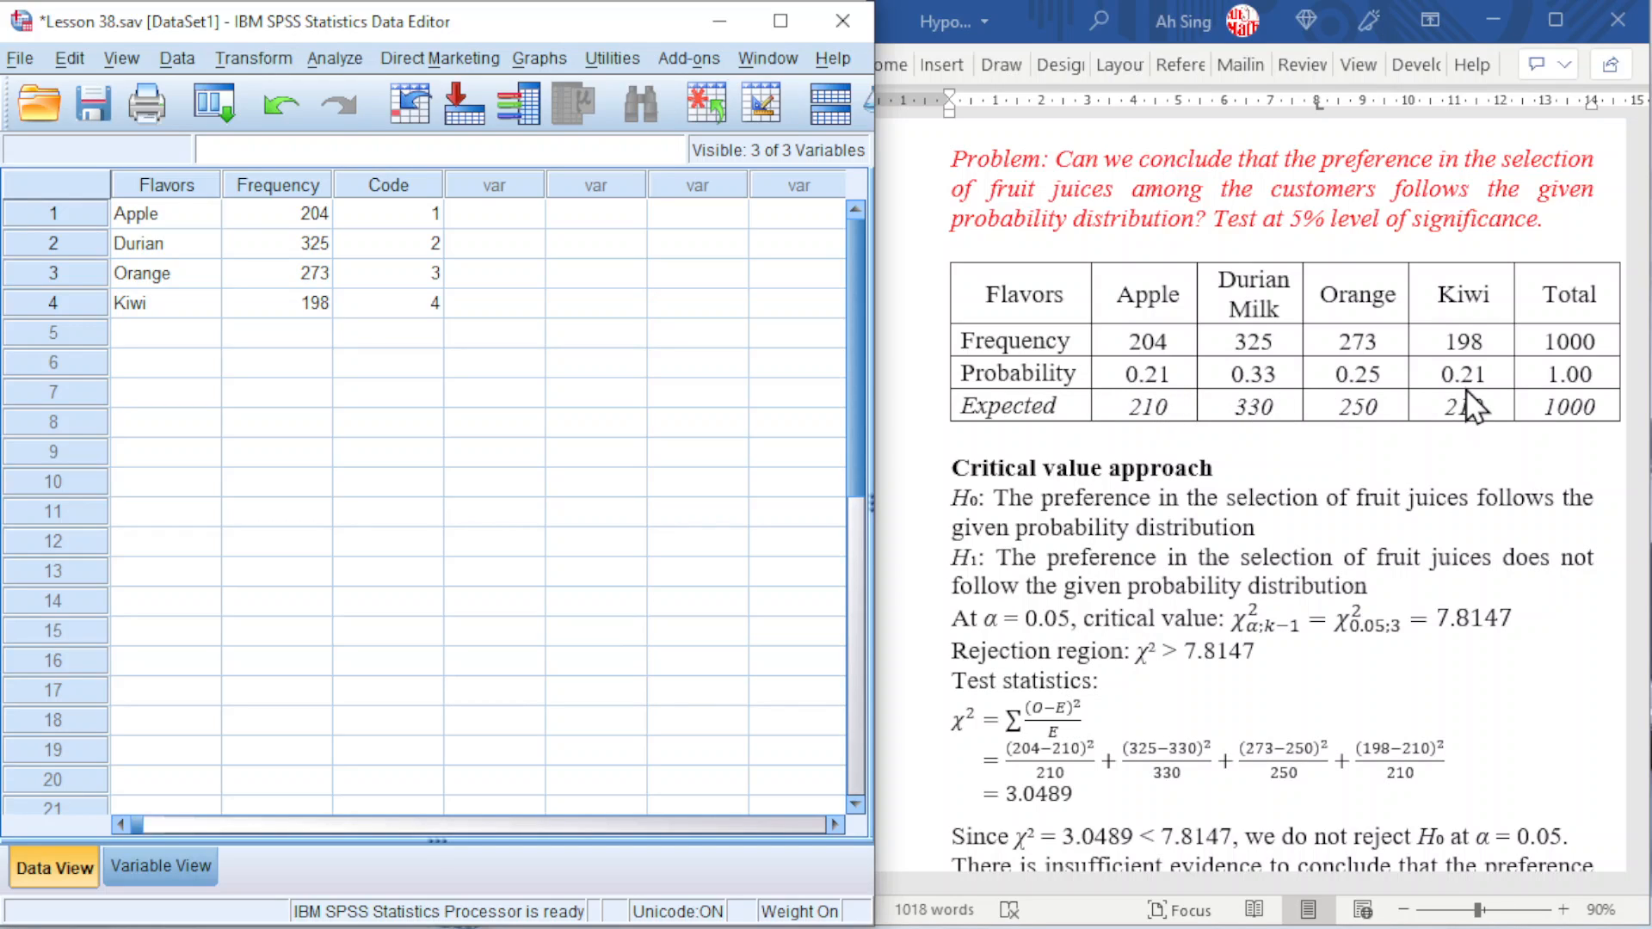
Set up the legacy Chi-square test on Code in the Lesson 38 dataset to use specified expected values.
click(328, 52)
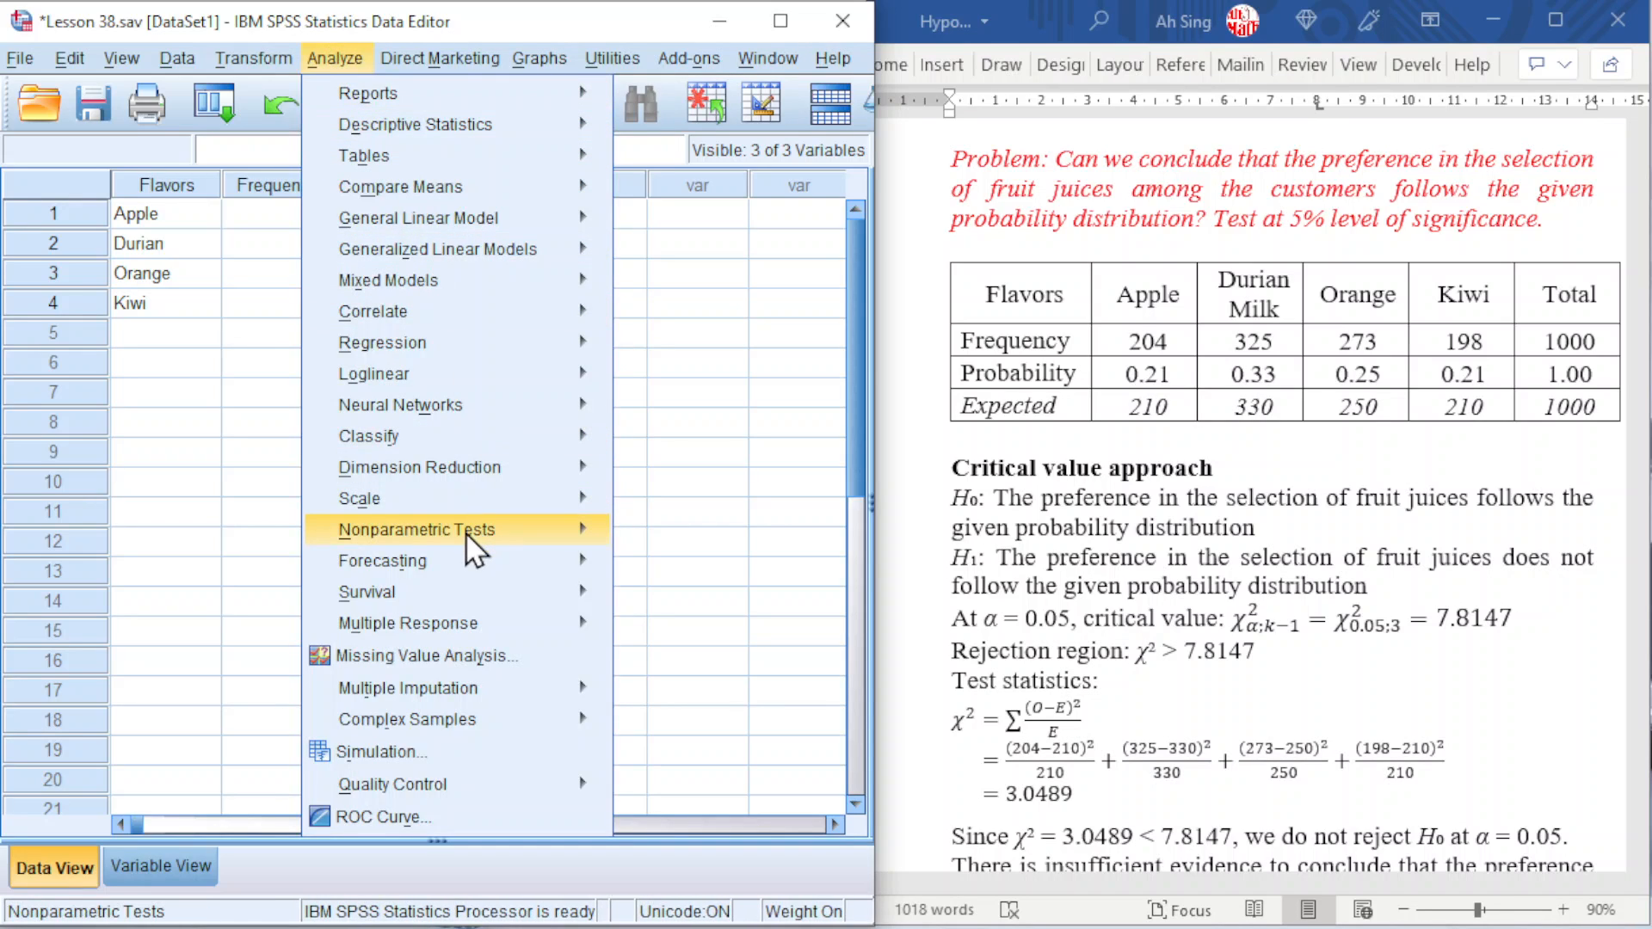
mouse_move(475, 546)
mouse_move(688, 645)
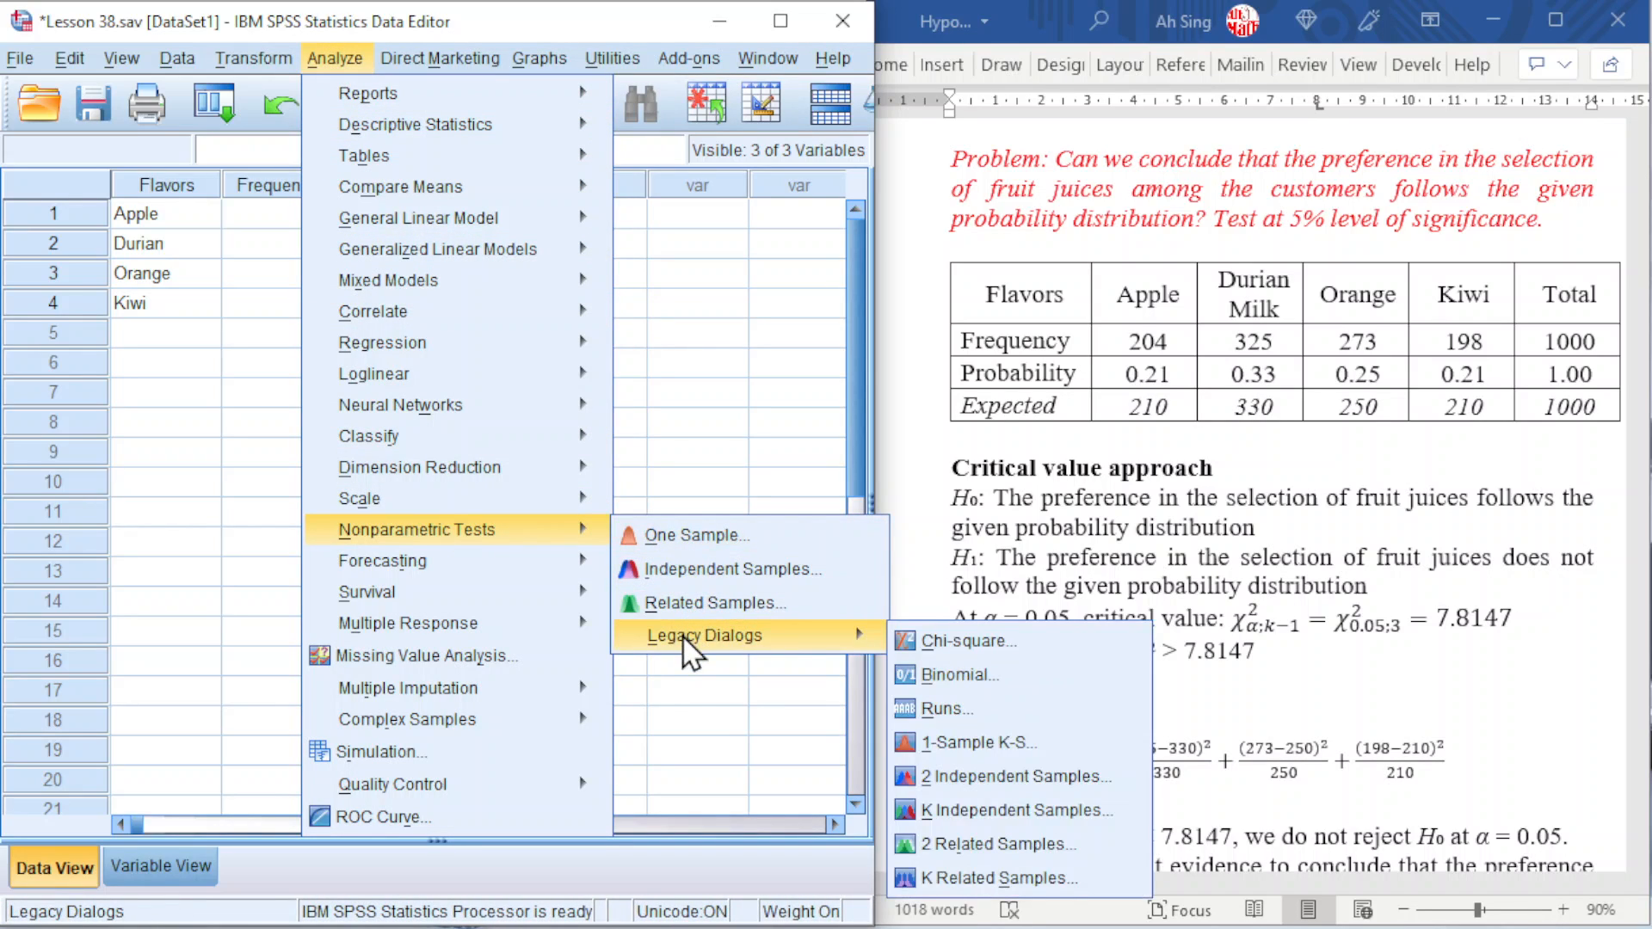
click(962, 644)
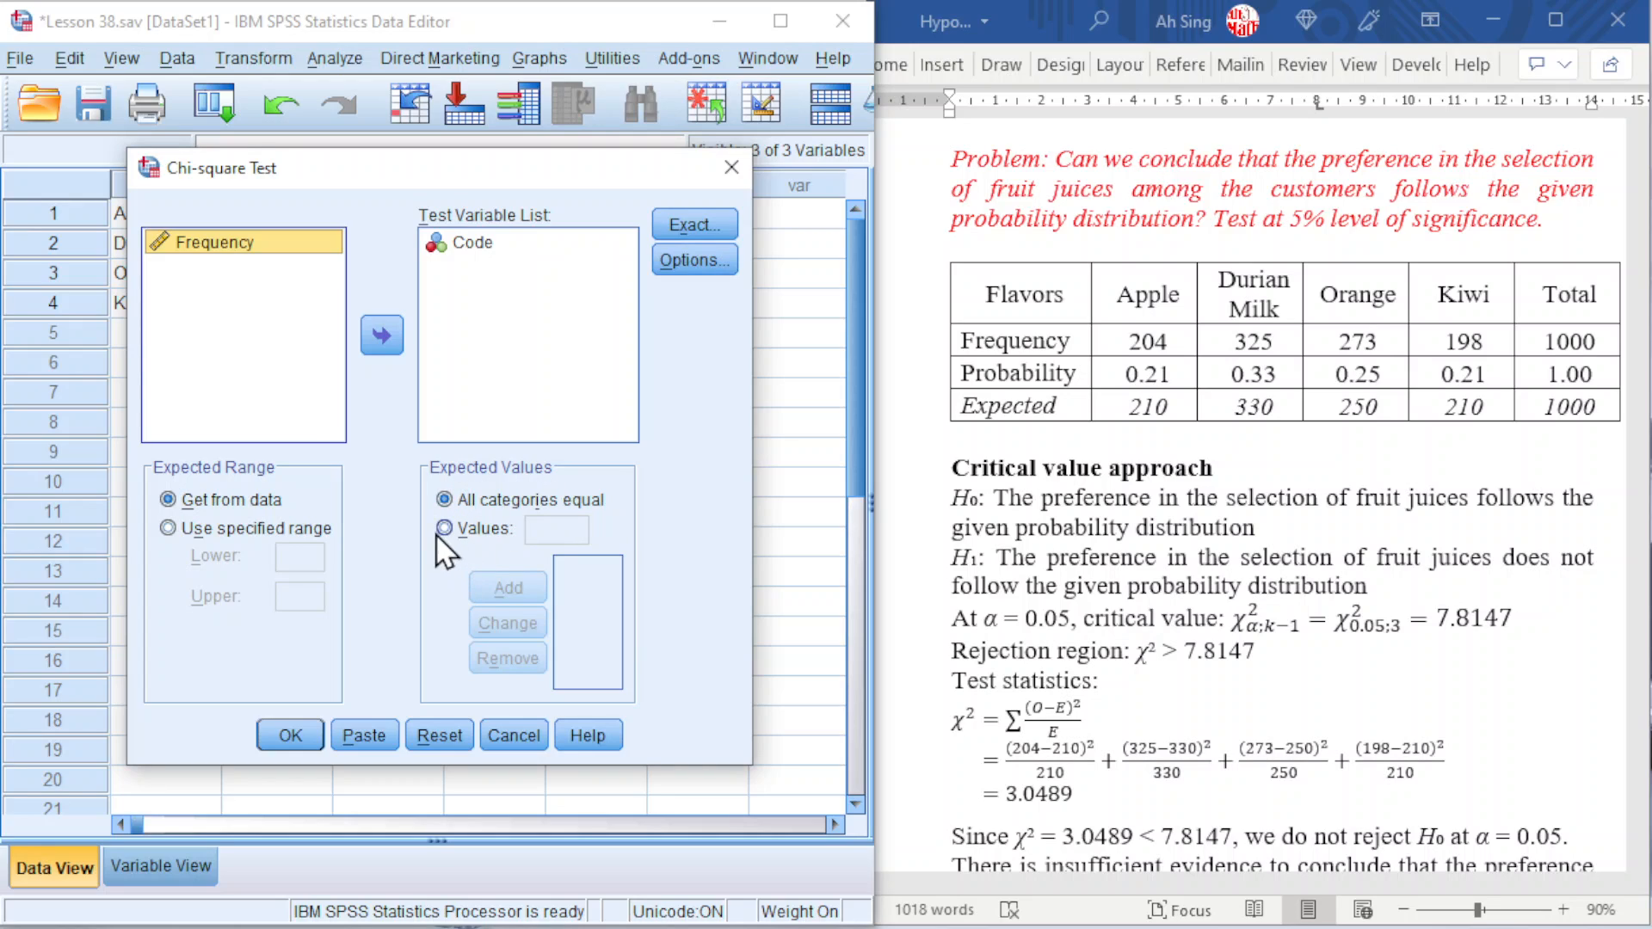
click(446, 527)
click(544, 533)
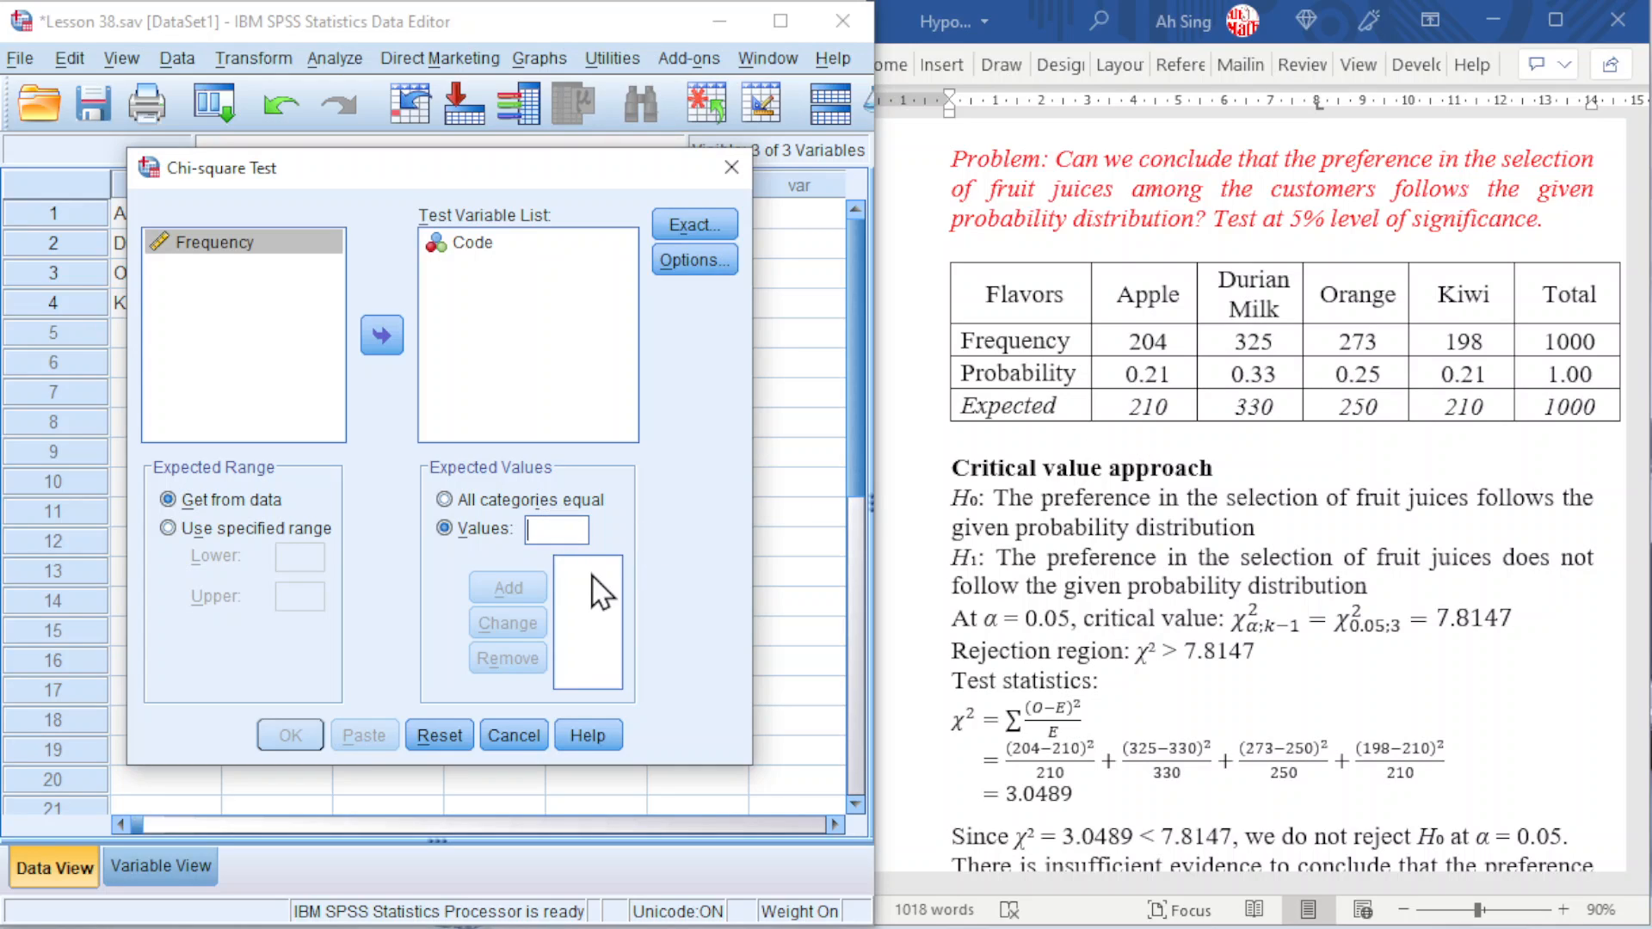
Add the expected values 210, 330, 250 and 210 in that order and run the test.
text(210)
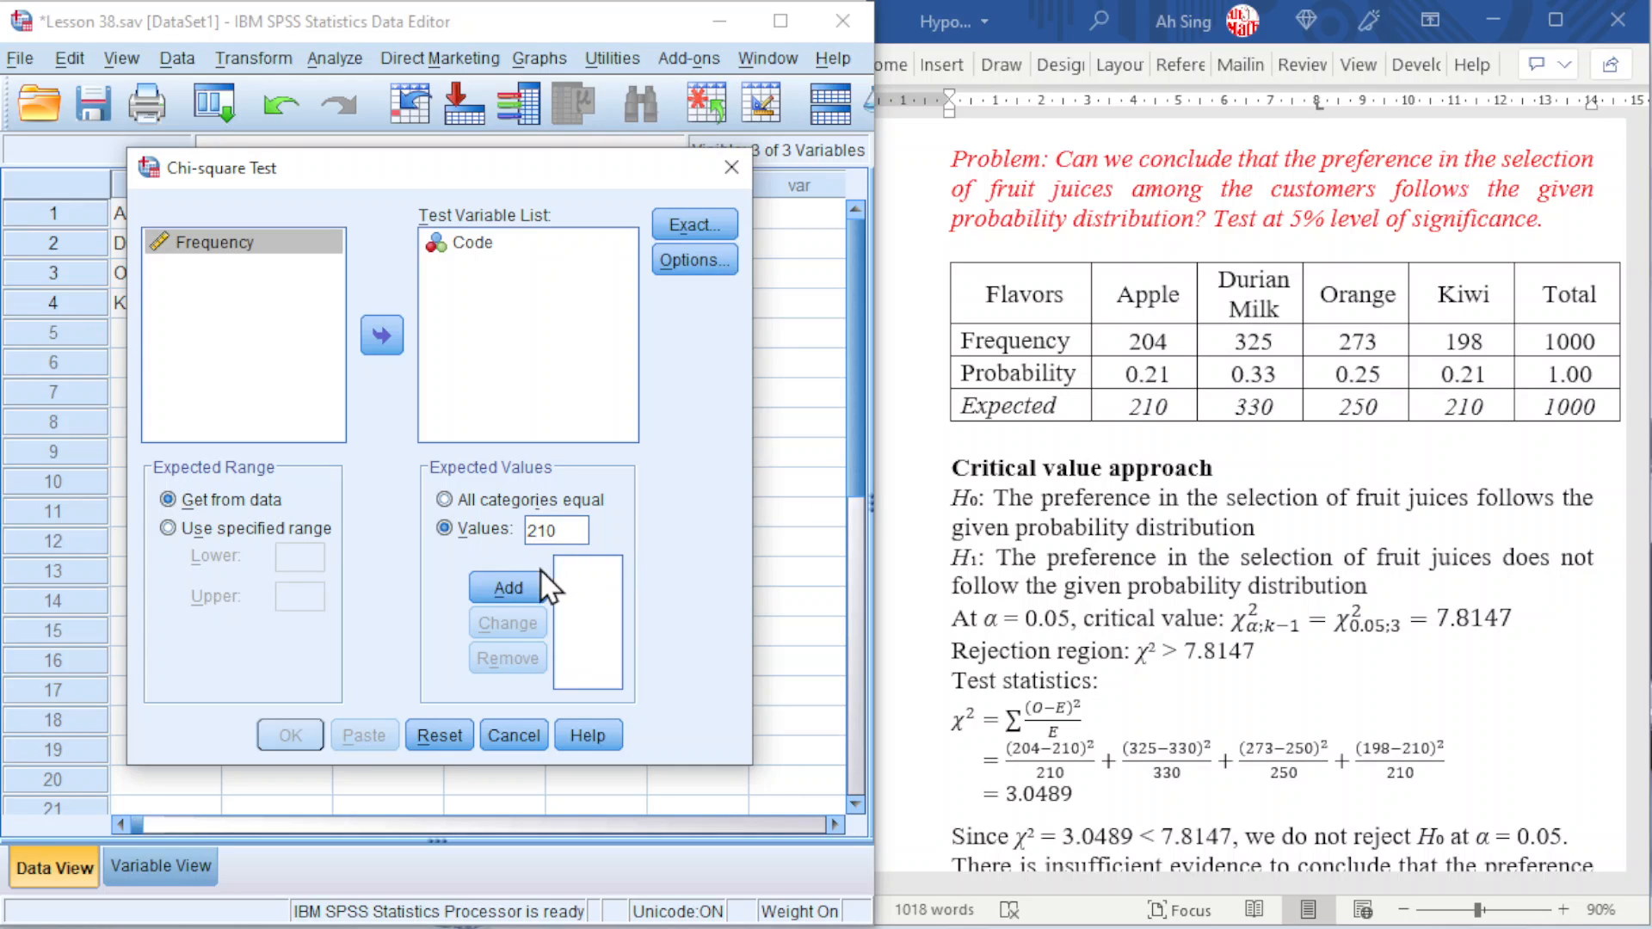
click(529, 585)
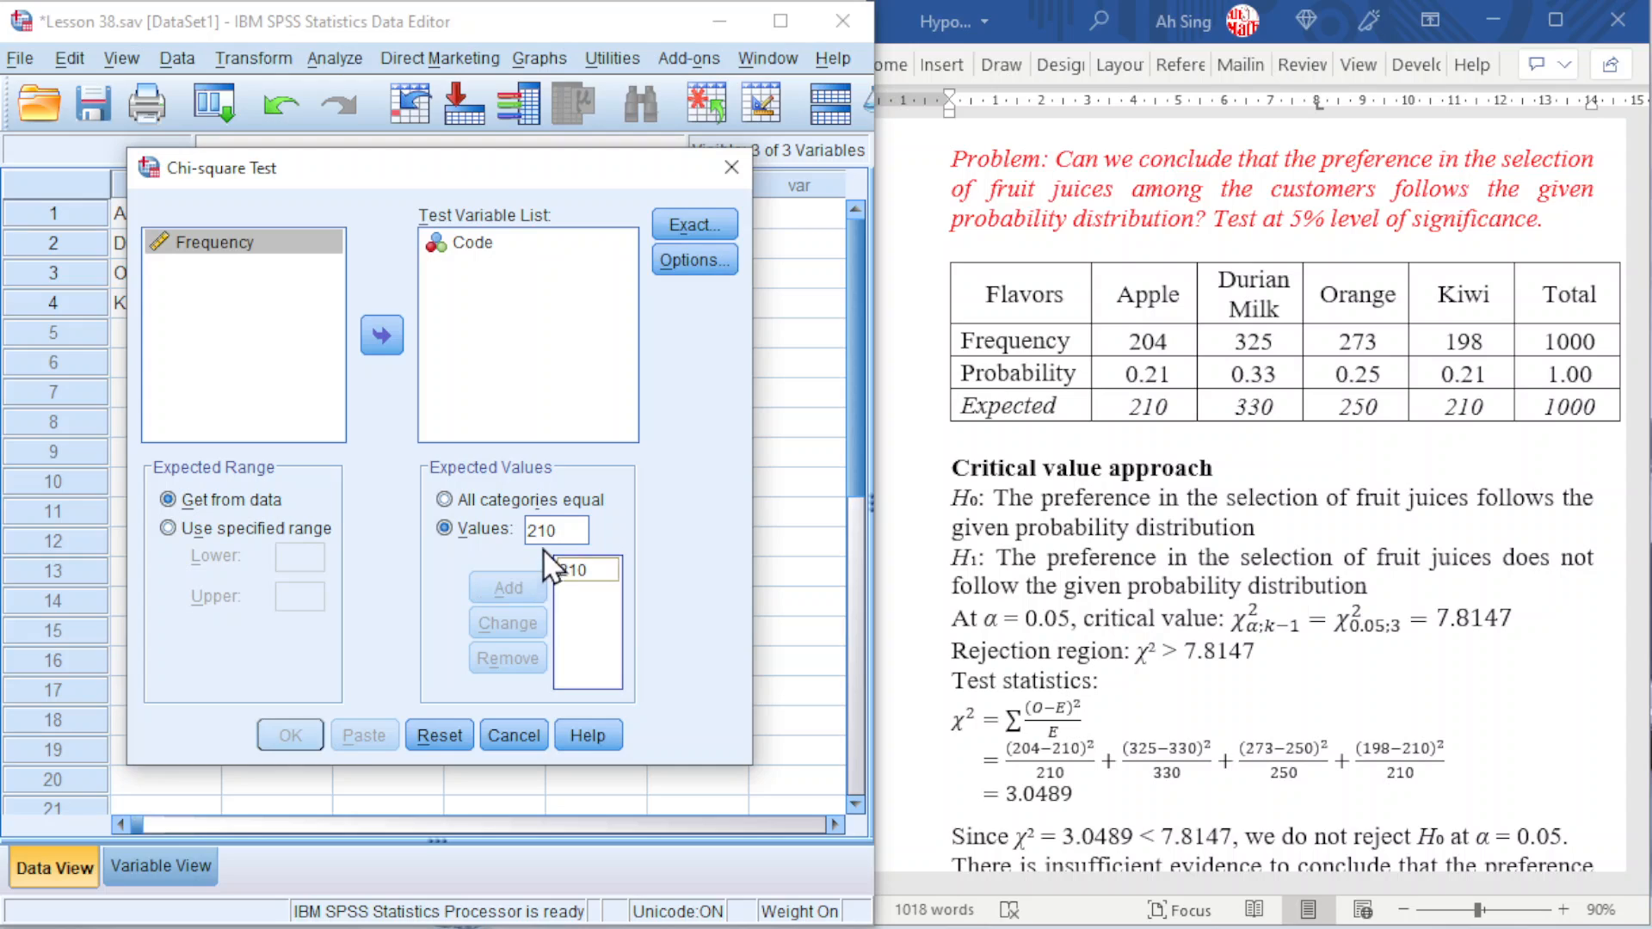
drag(528, 529, 575, 529)
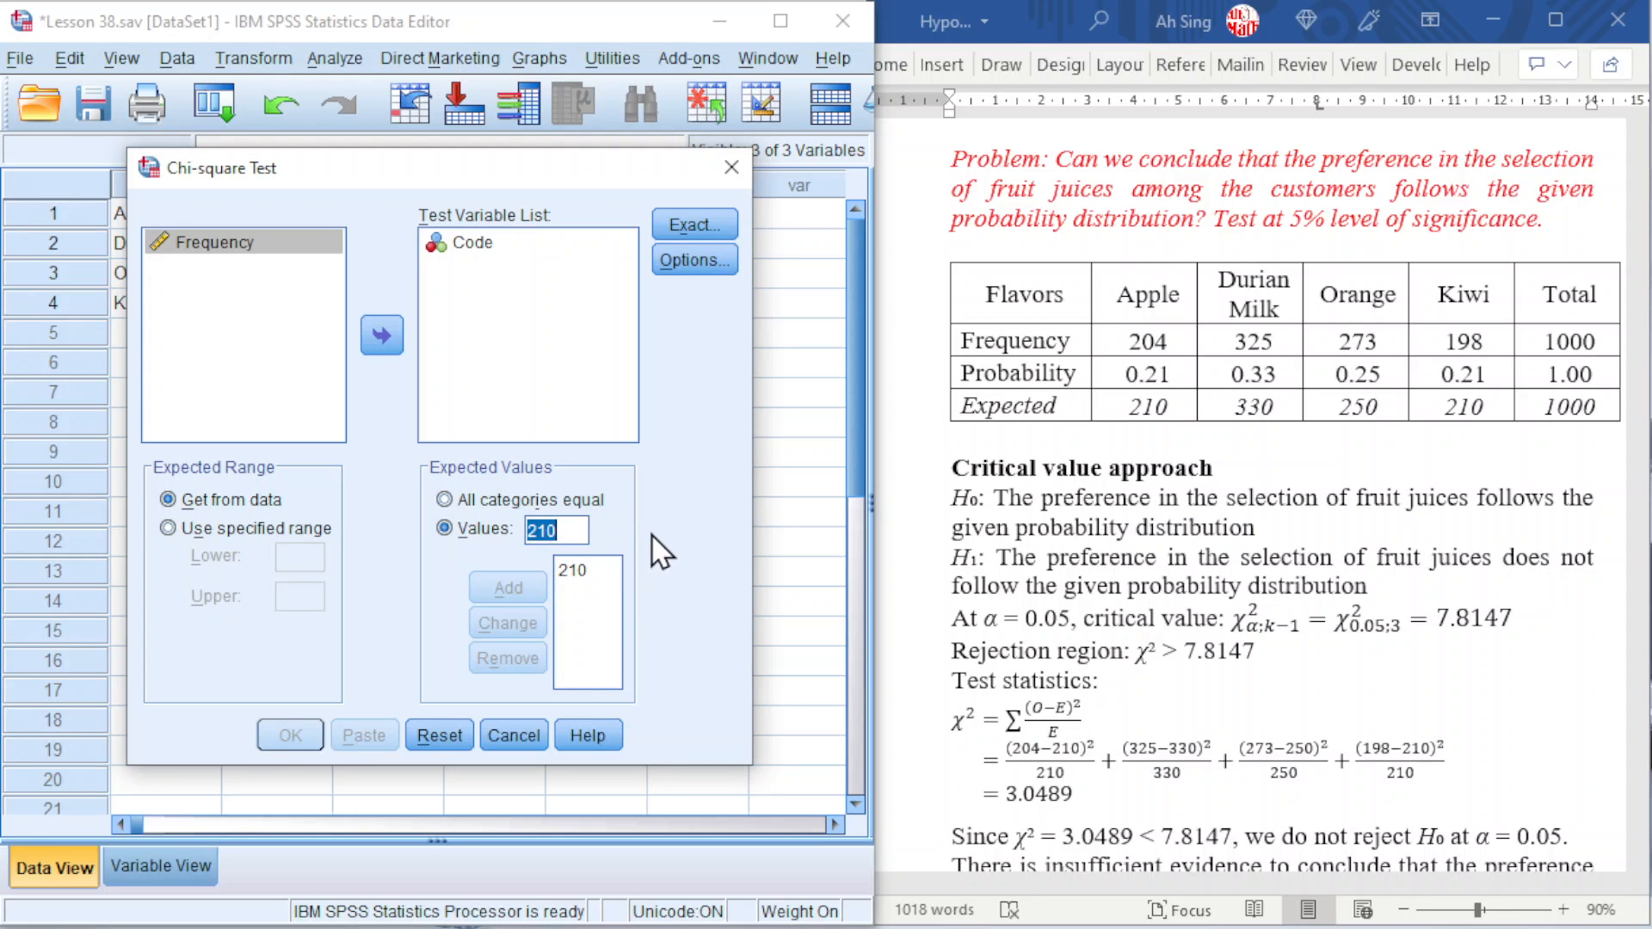
text(330)
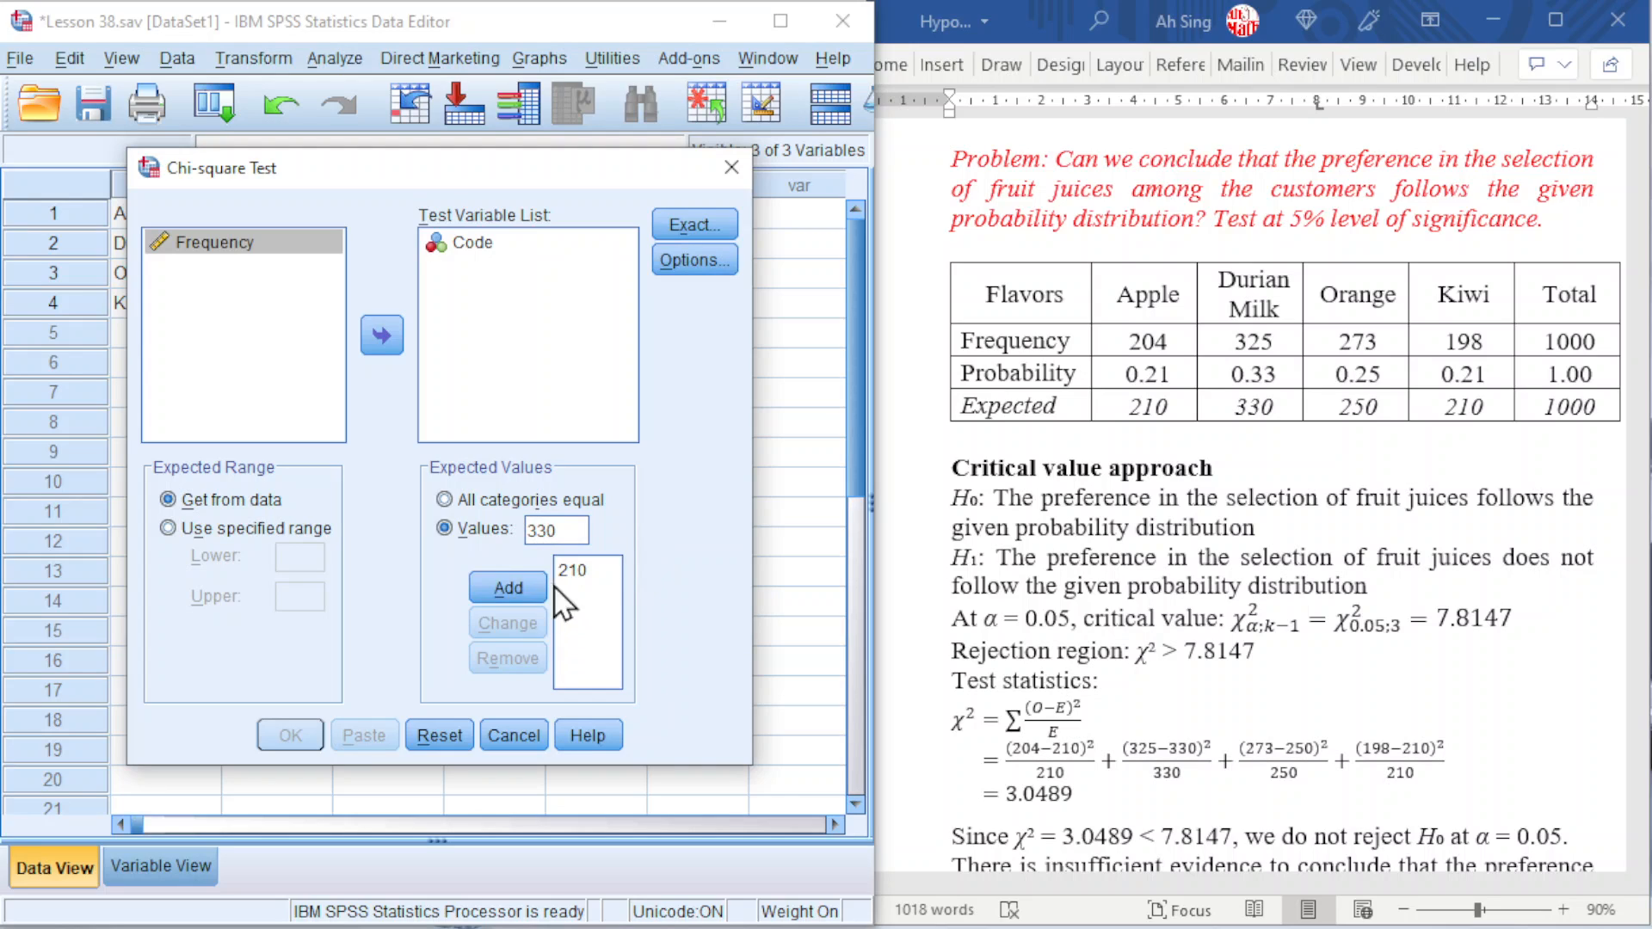
click(520, 590)
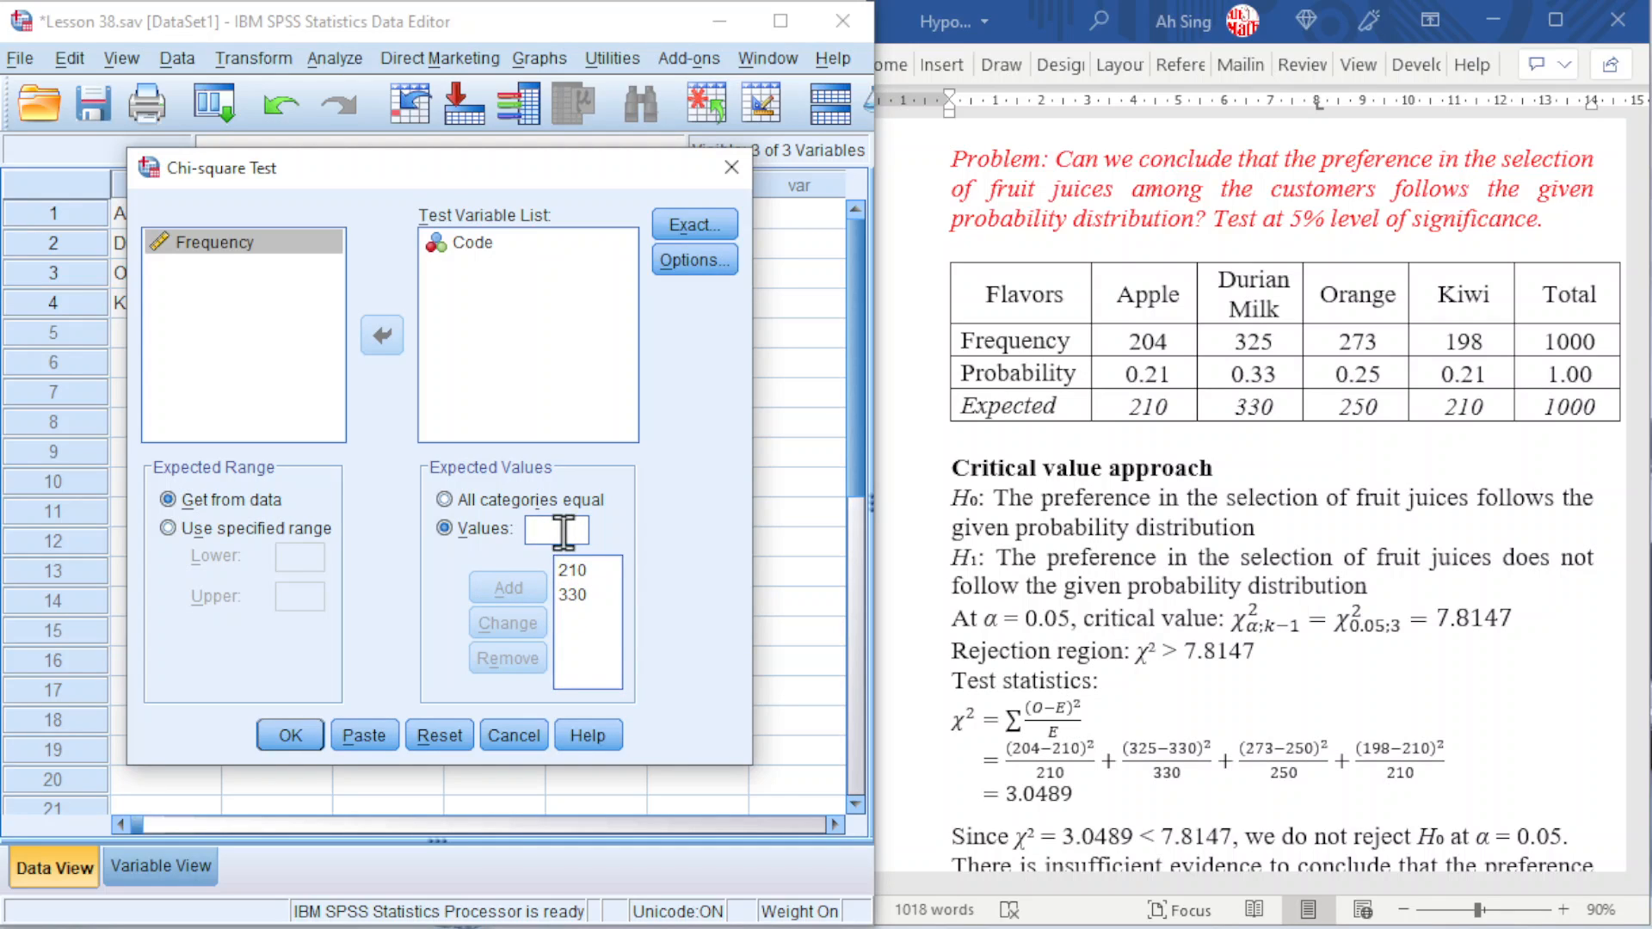
text(250)
click(525, 589)
click(550, 538)
text(210)
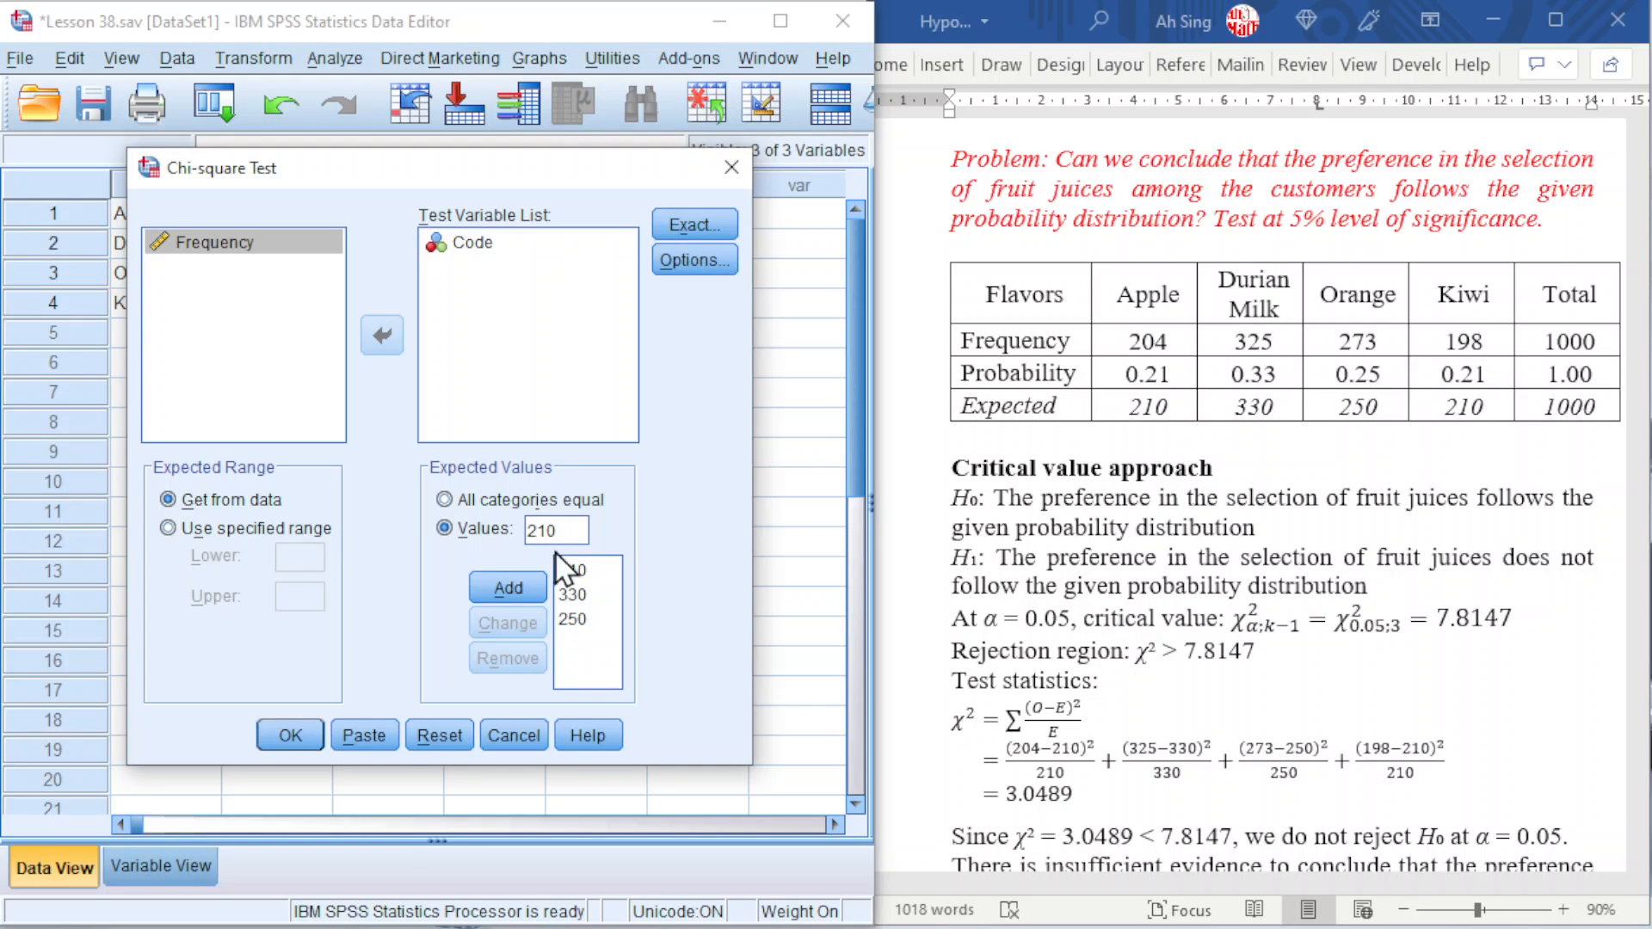
click(509, 585)
click(274, 737)
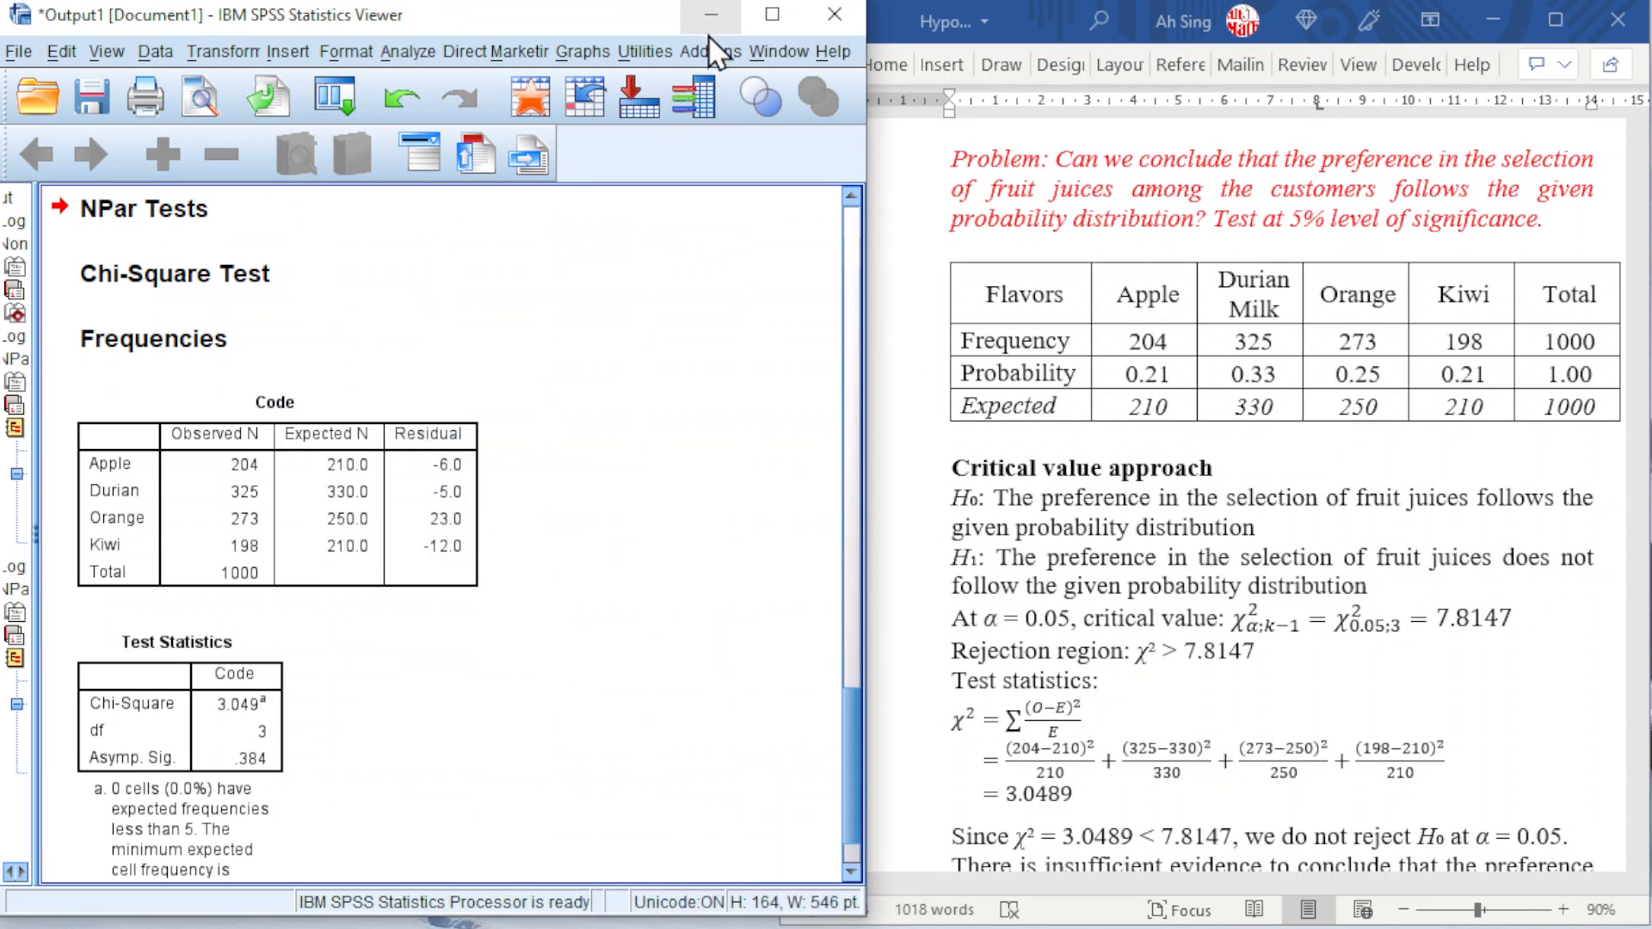
Examine the expected frequencies and the Test Statistics table in the new chi-square output.
scroll(430, 551, down, 2)
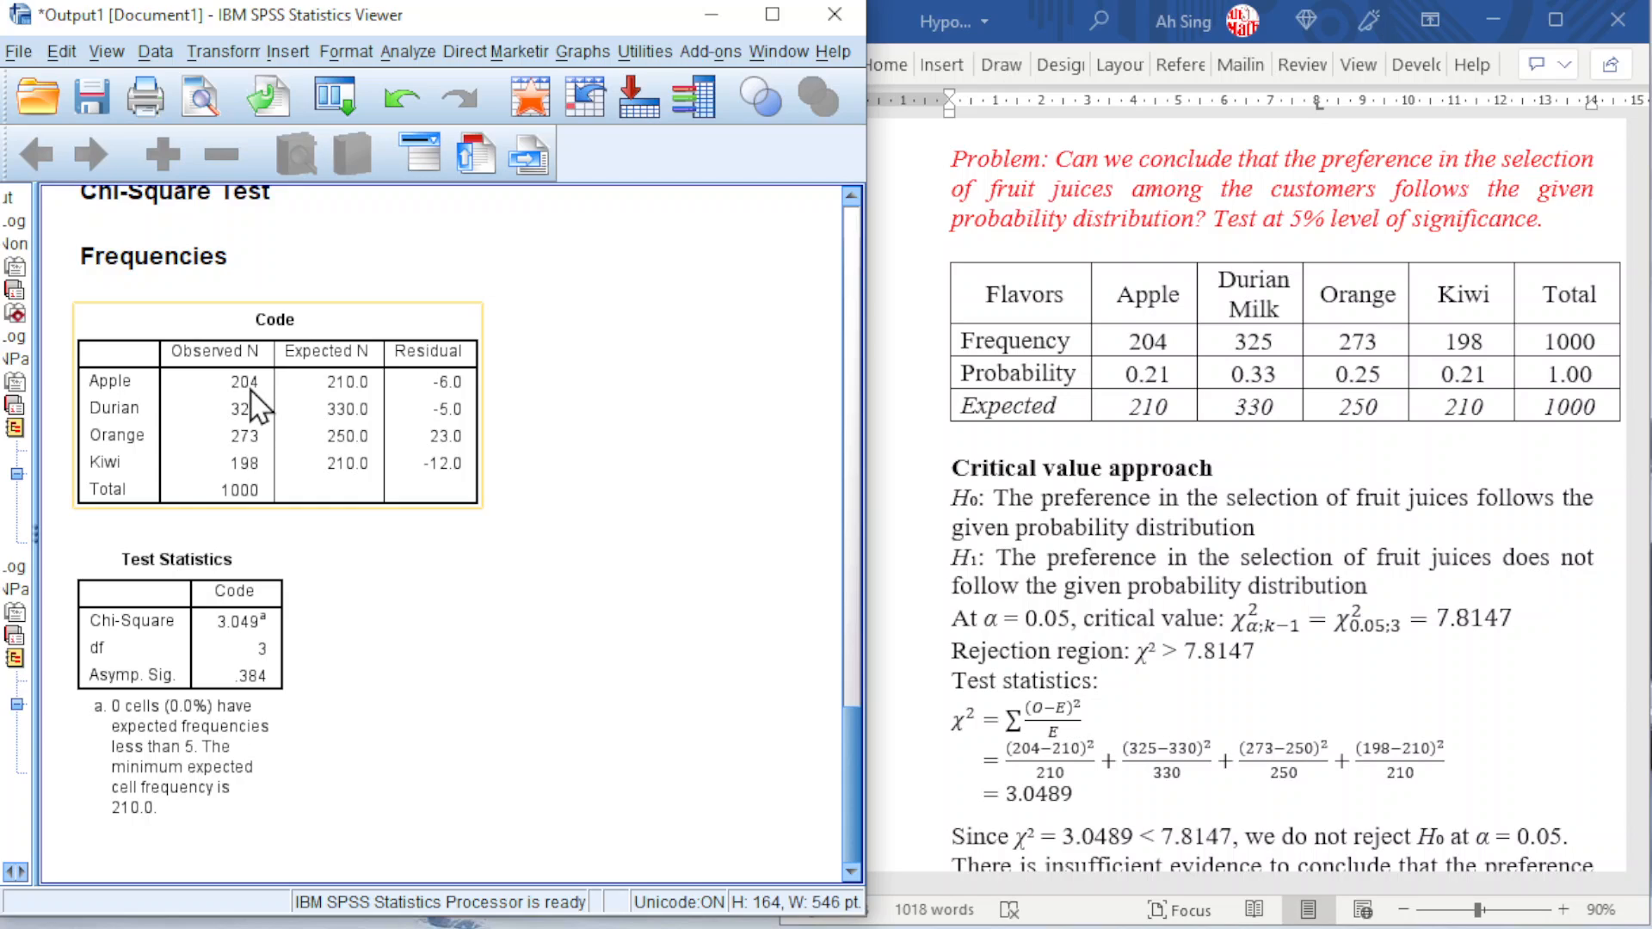
click(334, 390)
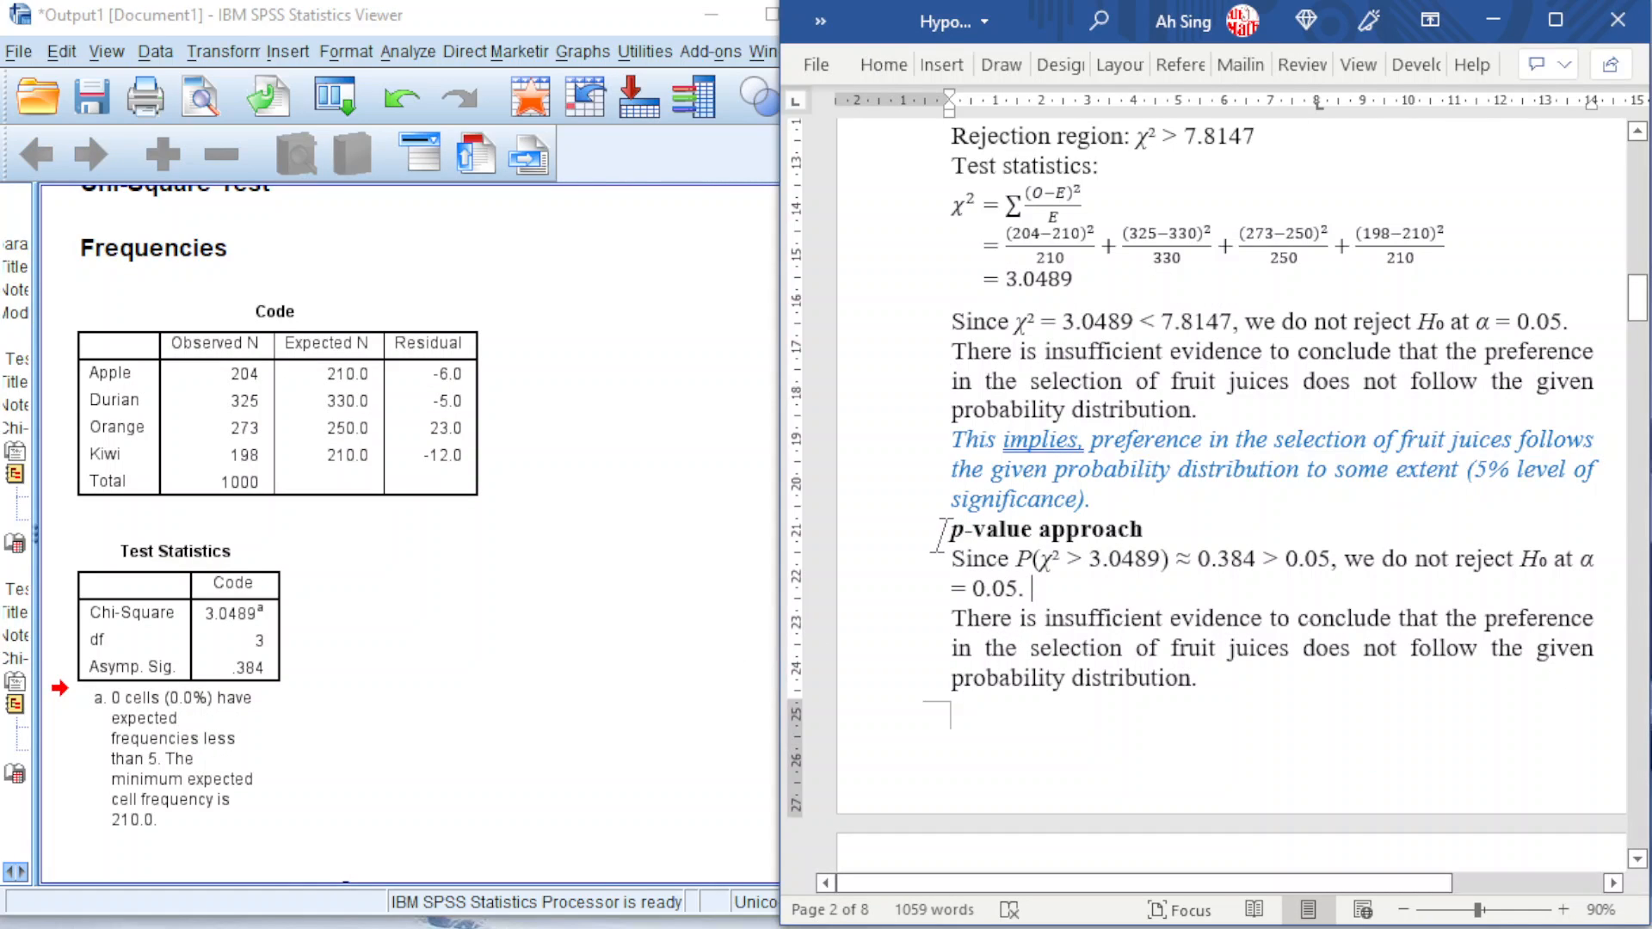
click(287, 667)
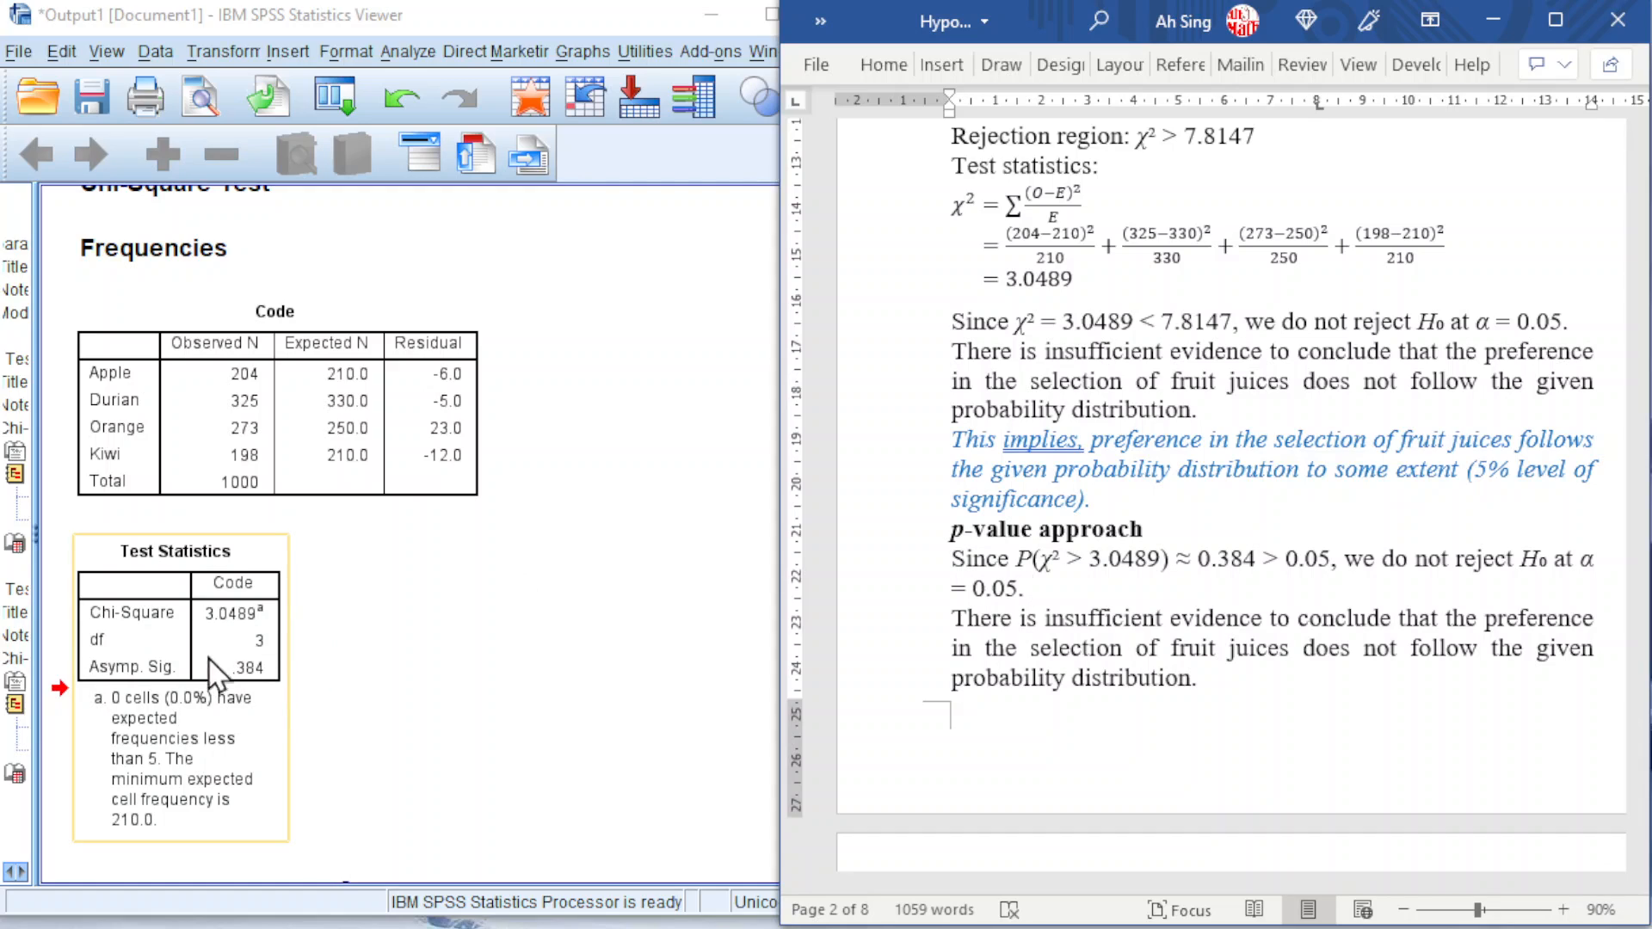